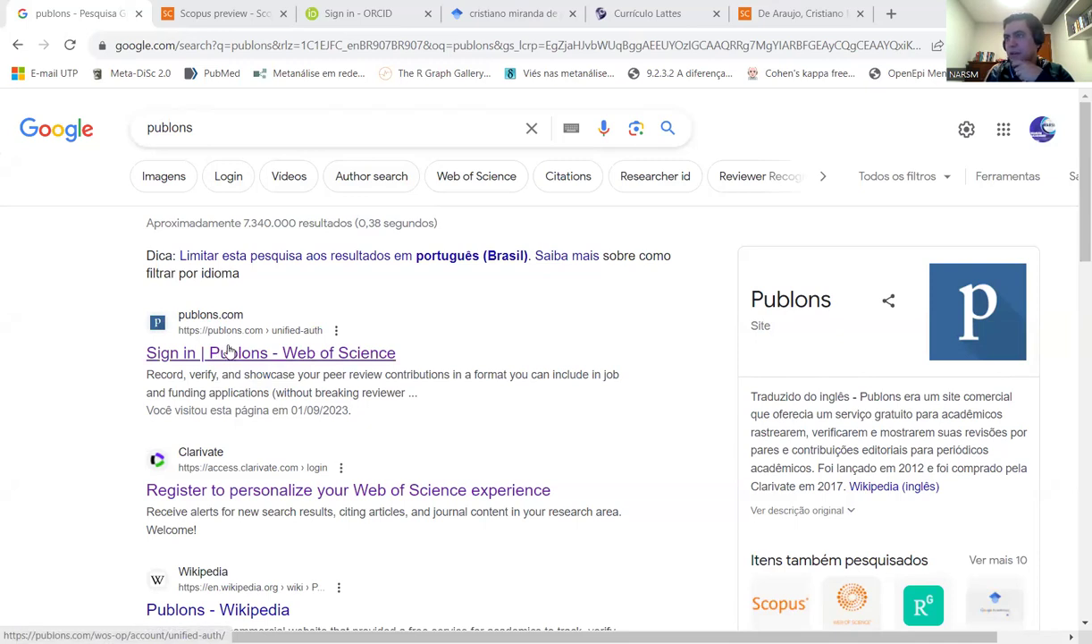
# - From the Publons result, end the Web of Science session and log out
pyautogui.click(219, 354)
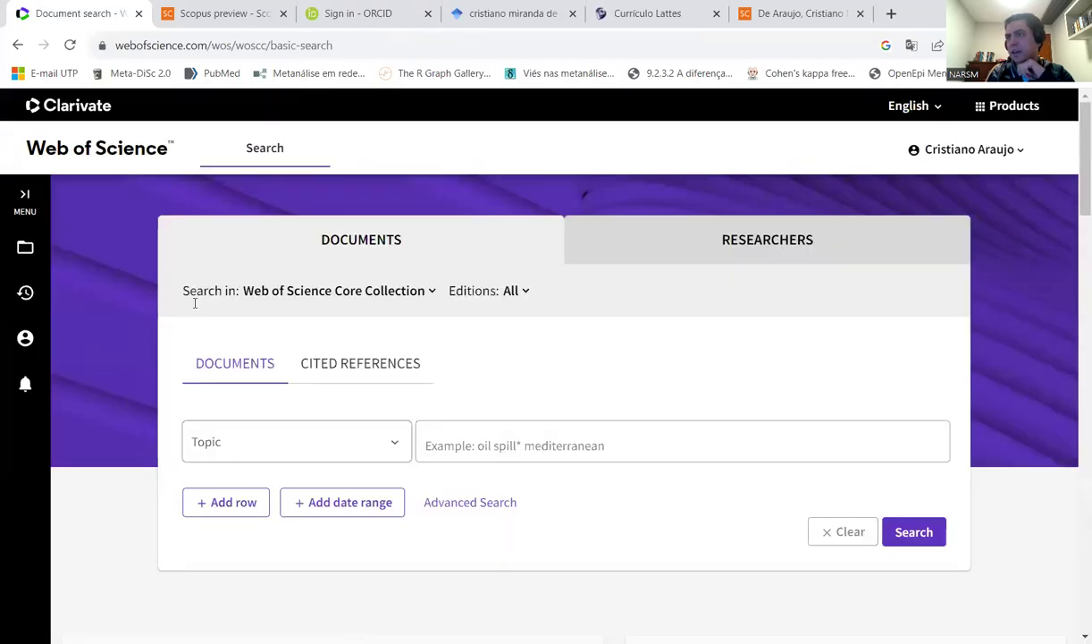
pyautogui.click(1008, 154)
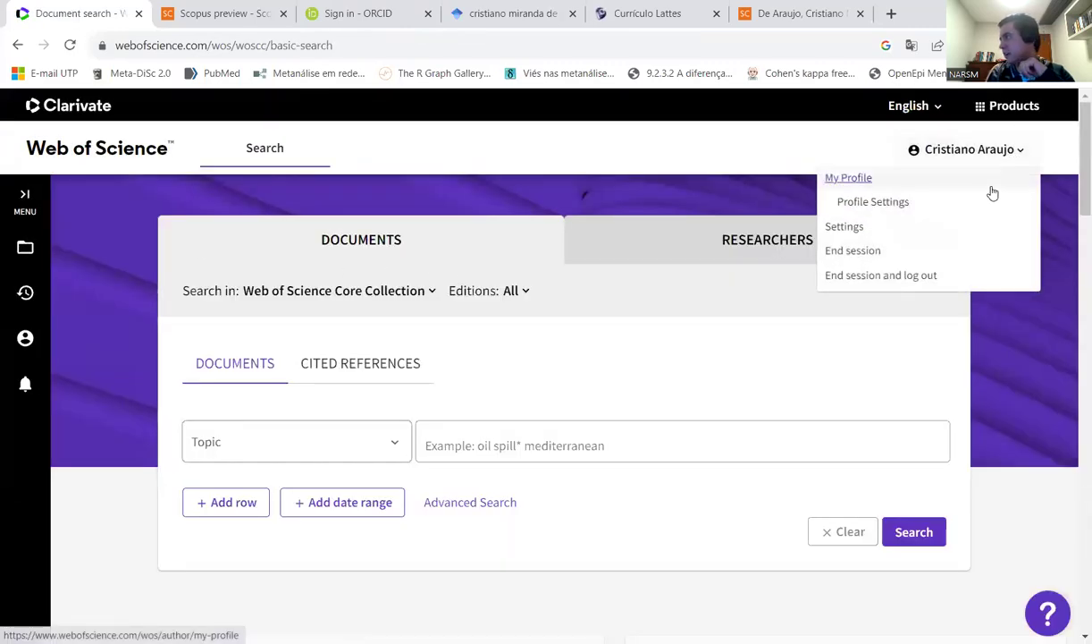
pyautogui.click(861, 275)
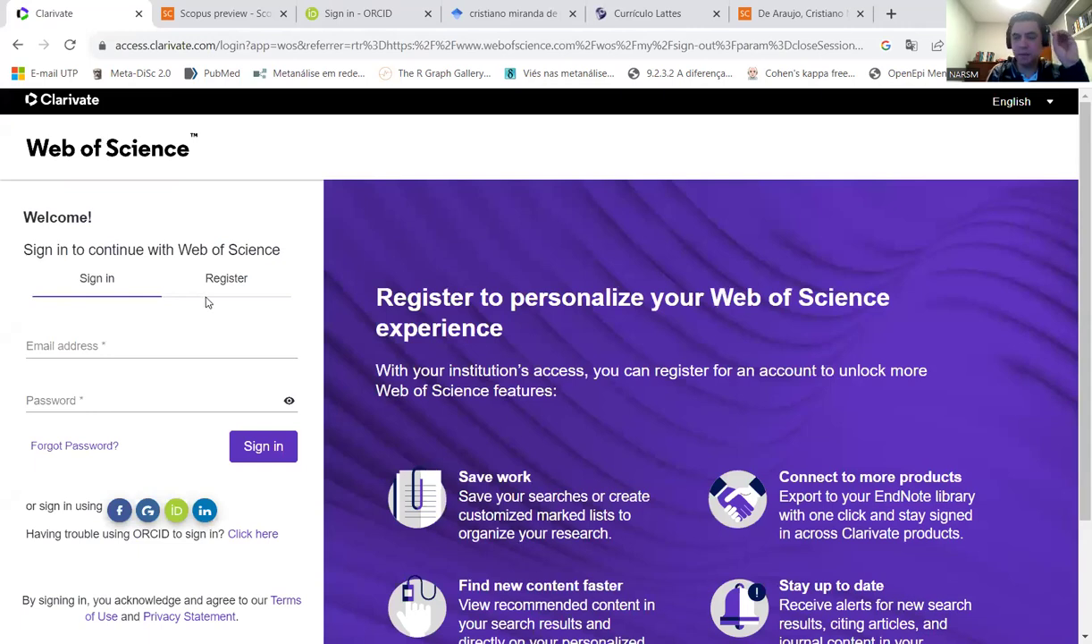
# - Sign back in to Web of Science with the saved e-mail address and the account password
pyautogui.click(183, 340)
pyautogui.click(160, 378)
pyautogui.click(113, 393)
pyautogui.write('•')
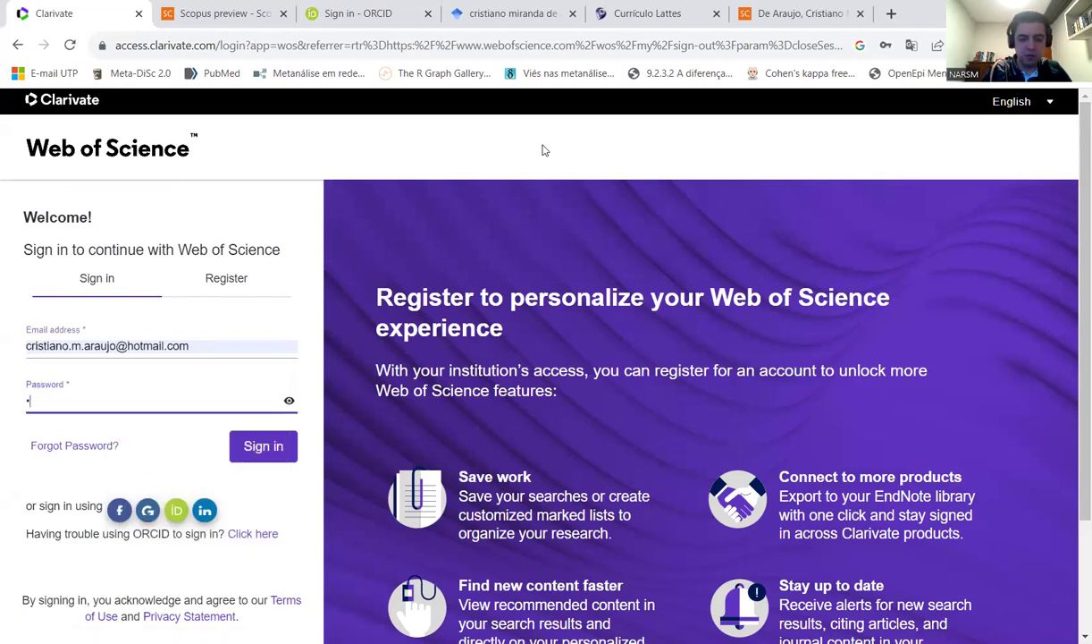
pyautogui.press('BackSpace')
pyautogui.press('BackSpace')
pyautogui.write('•')
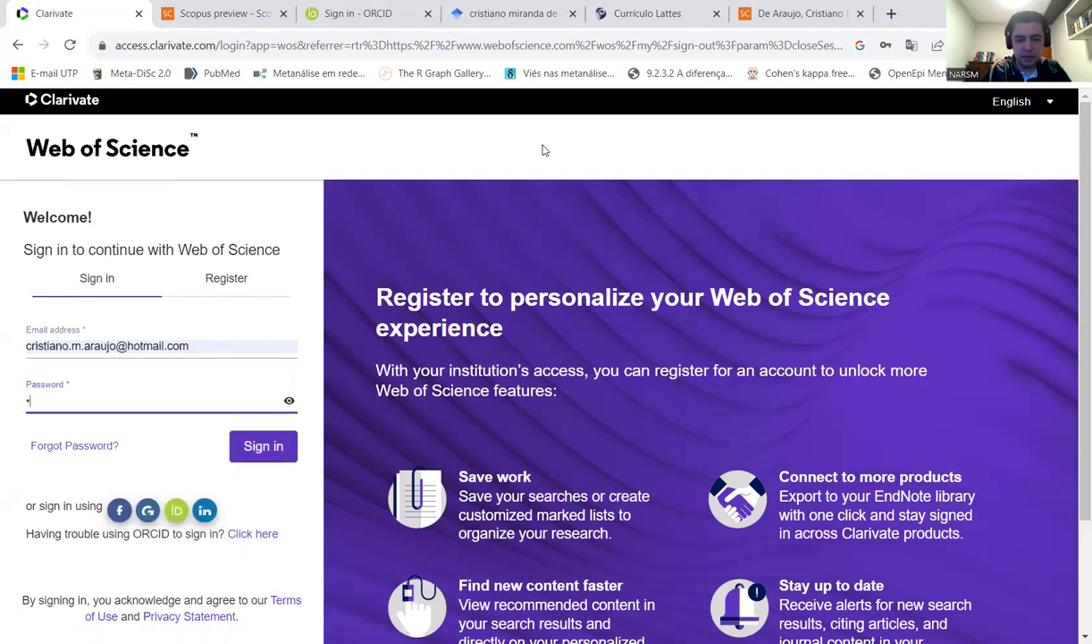
pyautogui.press('Return')
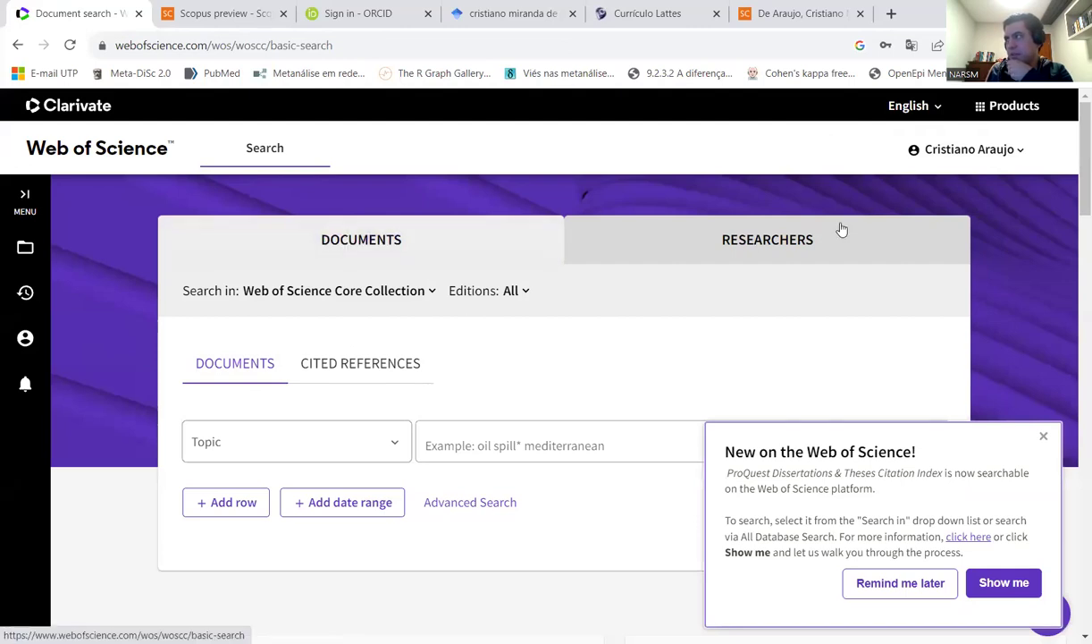
# - Run a researcher Name Search with the user's surname and first initial to find the 3-document author record
pyautogui.click(767, 241)
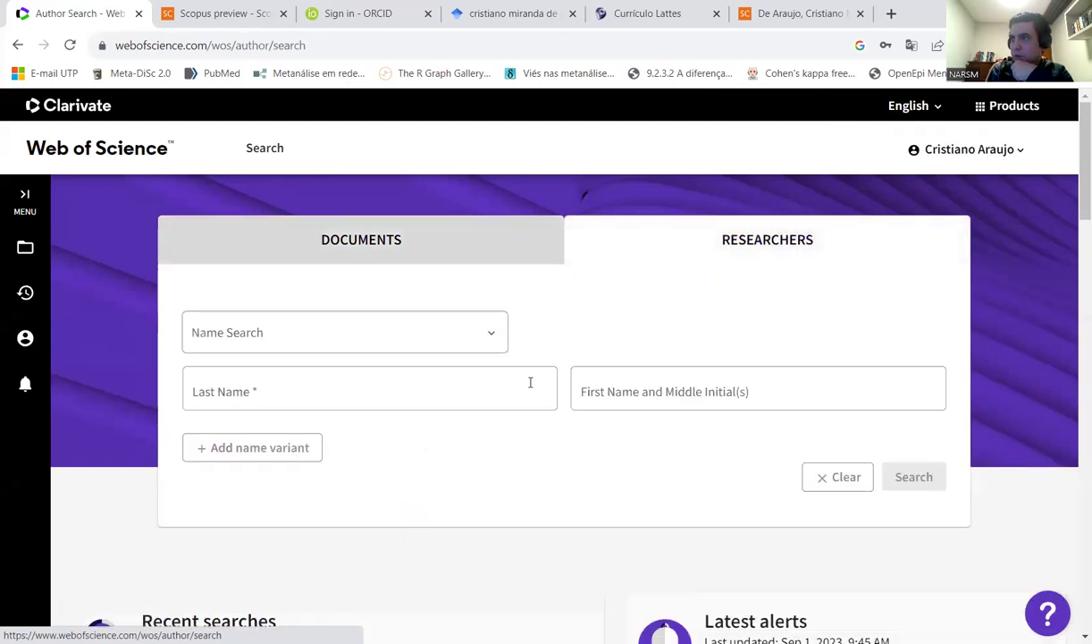
pyautogui.click(488, 332)
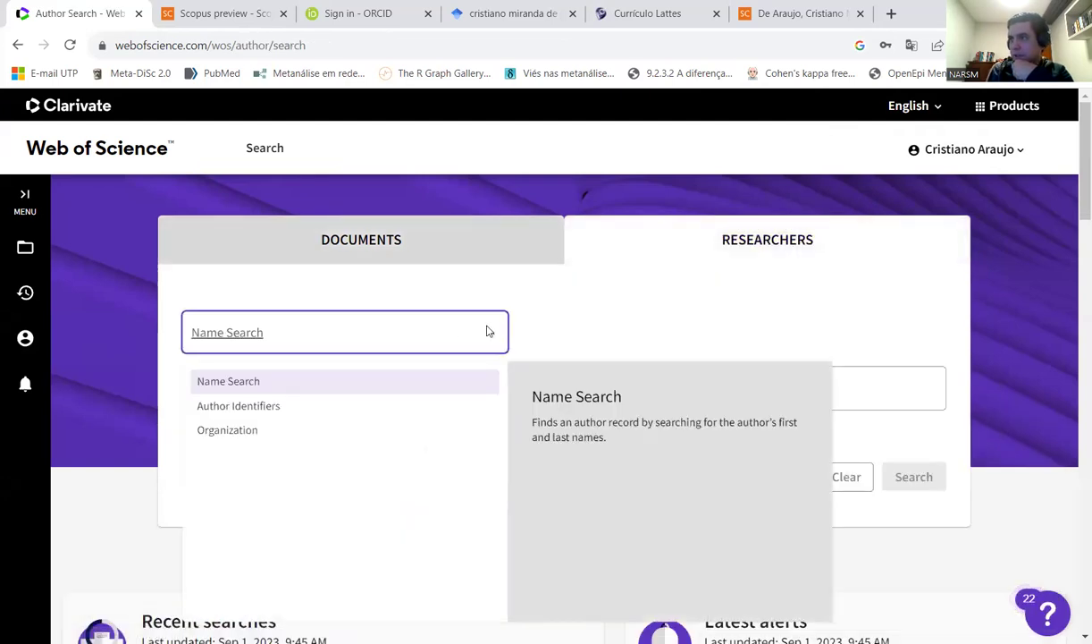
pyautogui.click(489, 331)
pyautogui.click(488, 332)
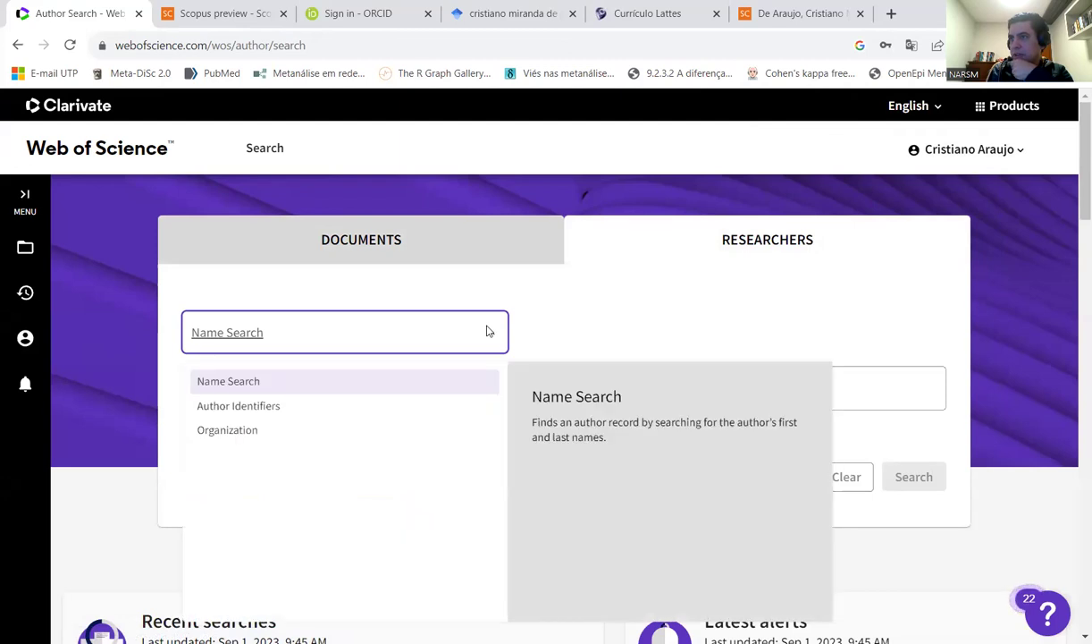
pyautogui.click(227, 384)
pyautogui.click(269, 385)
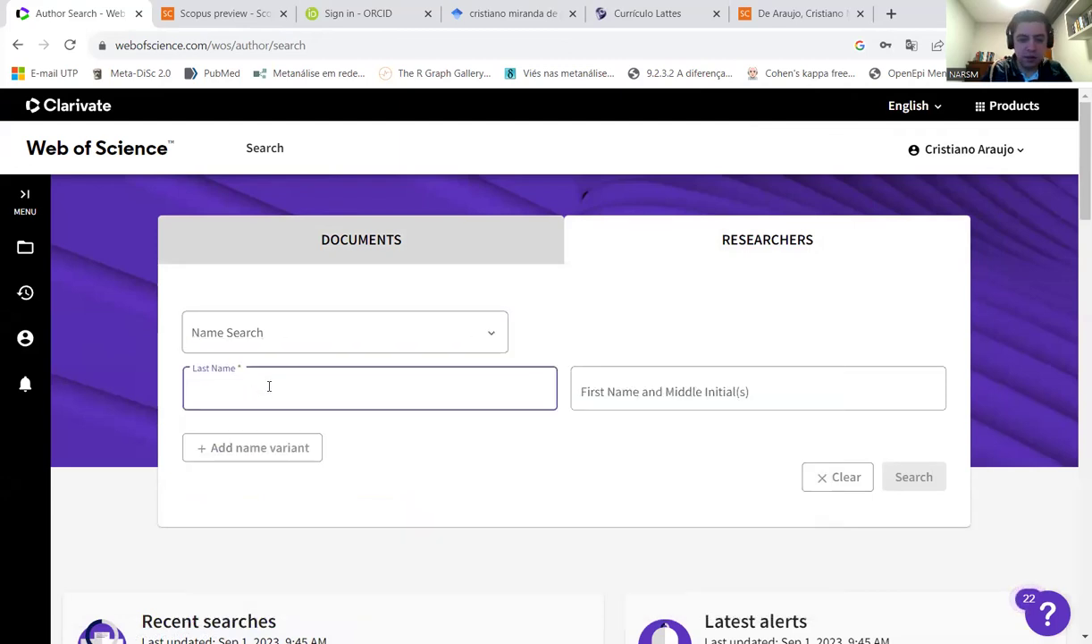
pyautogui.write('ARaujo')
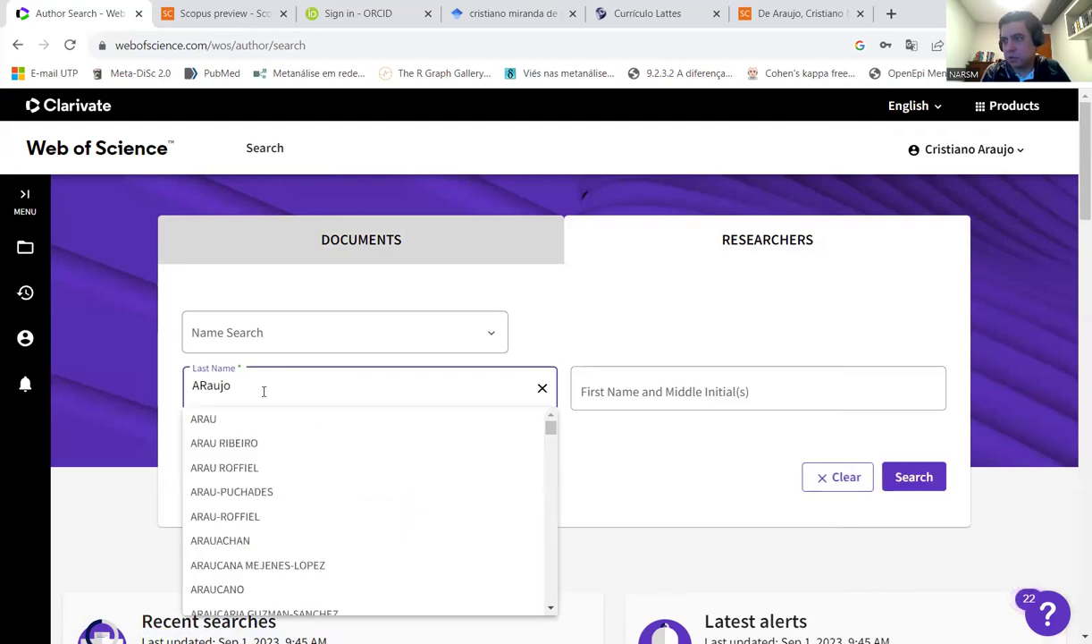
pyautogui.click(253, 517)
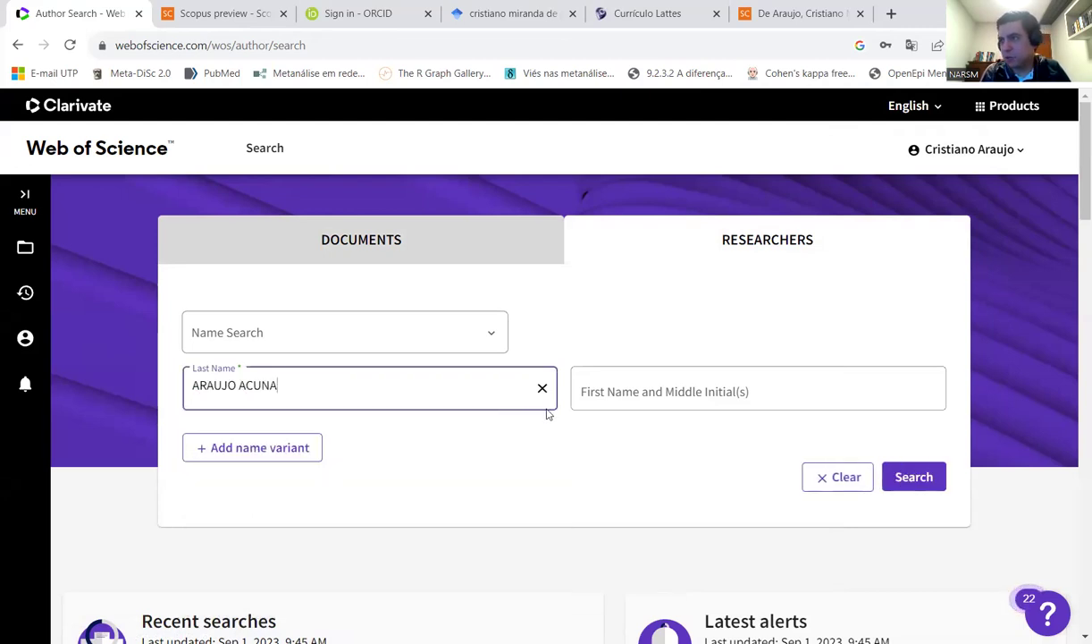
pyautogui.click(602, 393)
pyautogui.write('J')
pyautogui.click(921, 479)
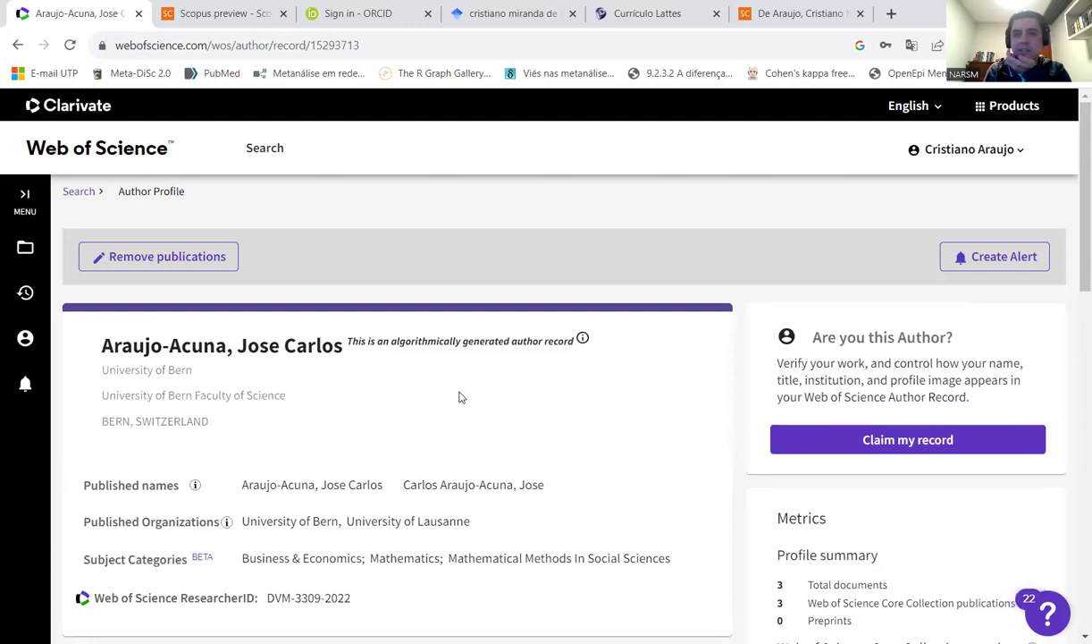
pyautogui.scroll(-2, 471, 381)
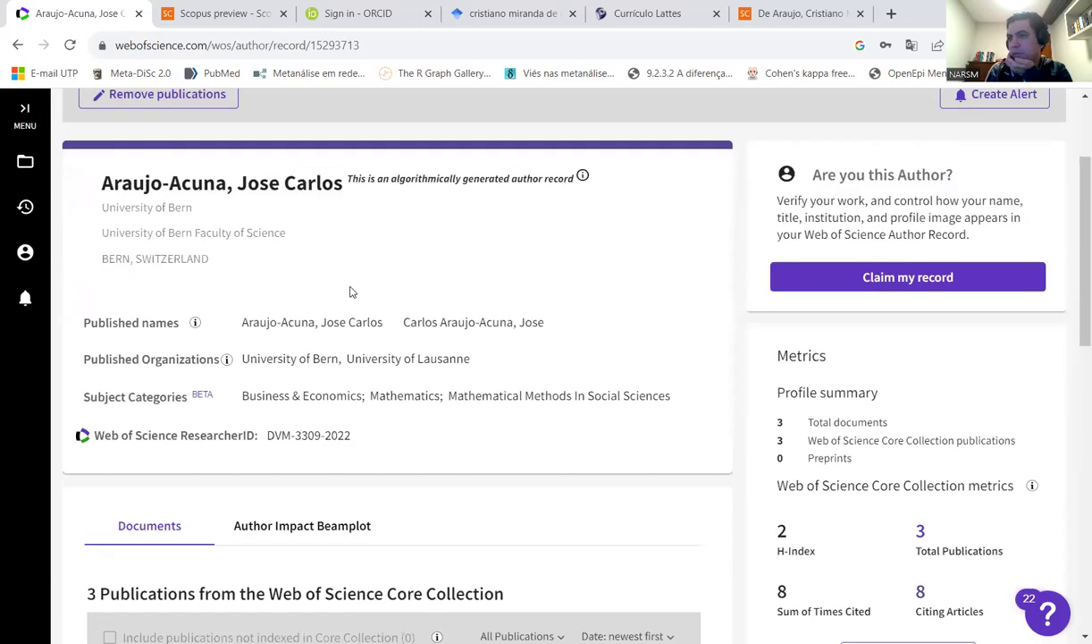
pyautogui.moveTo(197, 210); pyautogui.dragTo(109, 201)
pyautogui.click(266, 275)
pyautogui.scroll(-1, 267, 275)
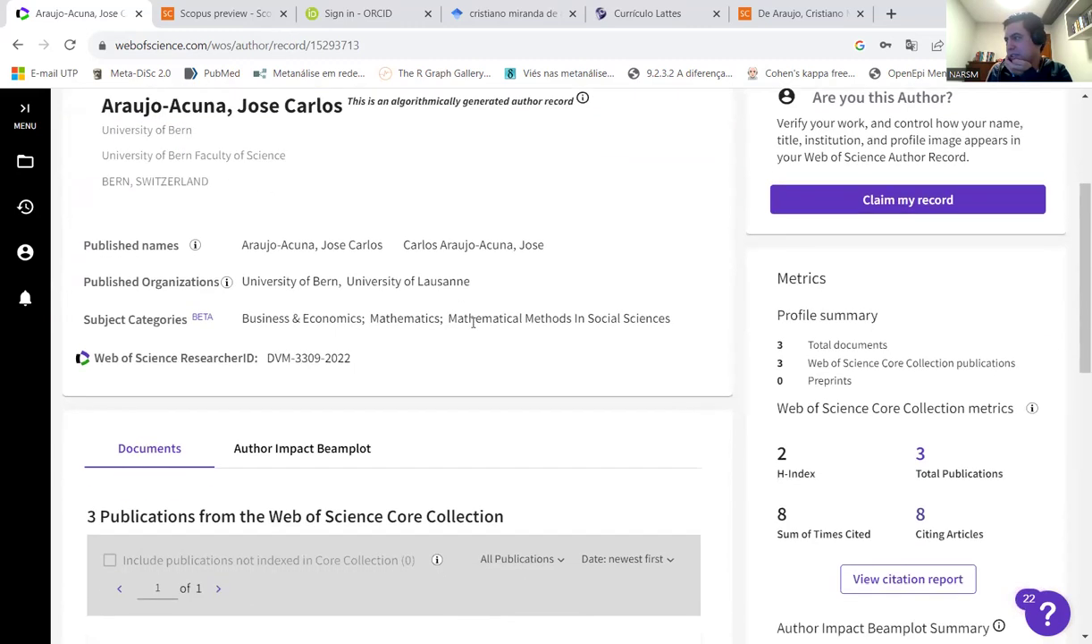
pyautogui.moveTo(790, 451); pyautogui.dragTo(766, 450)
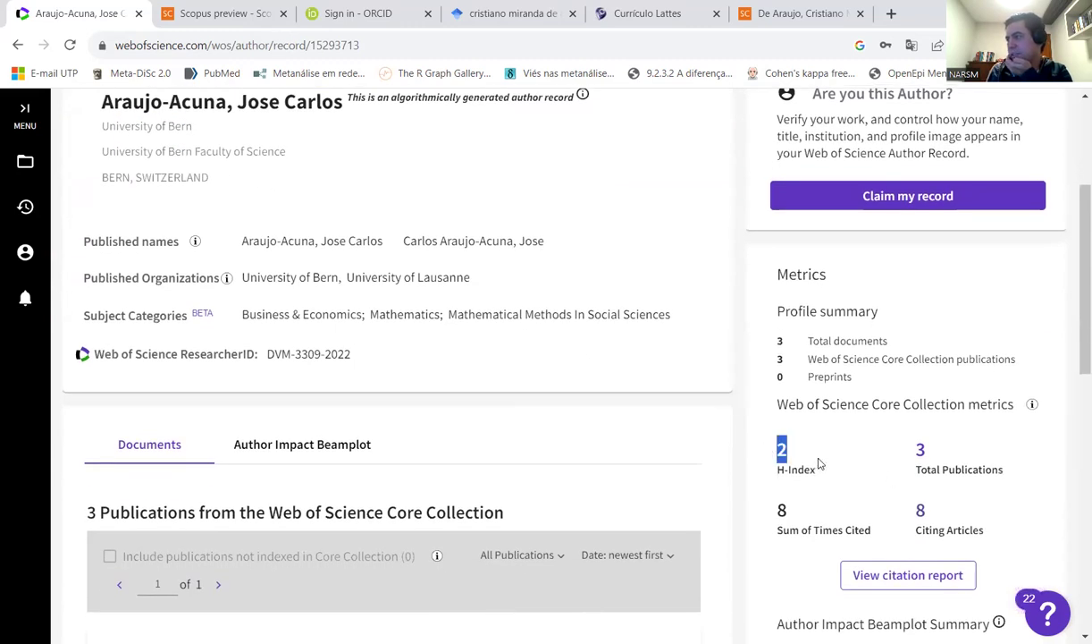
pyautogui.scroll(-2, 817, 464)
pyautogui.moveTo(928, 284); pyautogui.dragTo(914, 298)
pyautogui.click(901, 316)
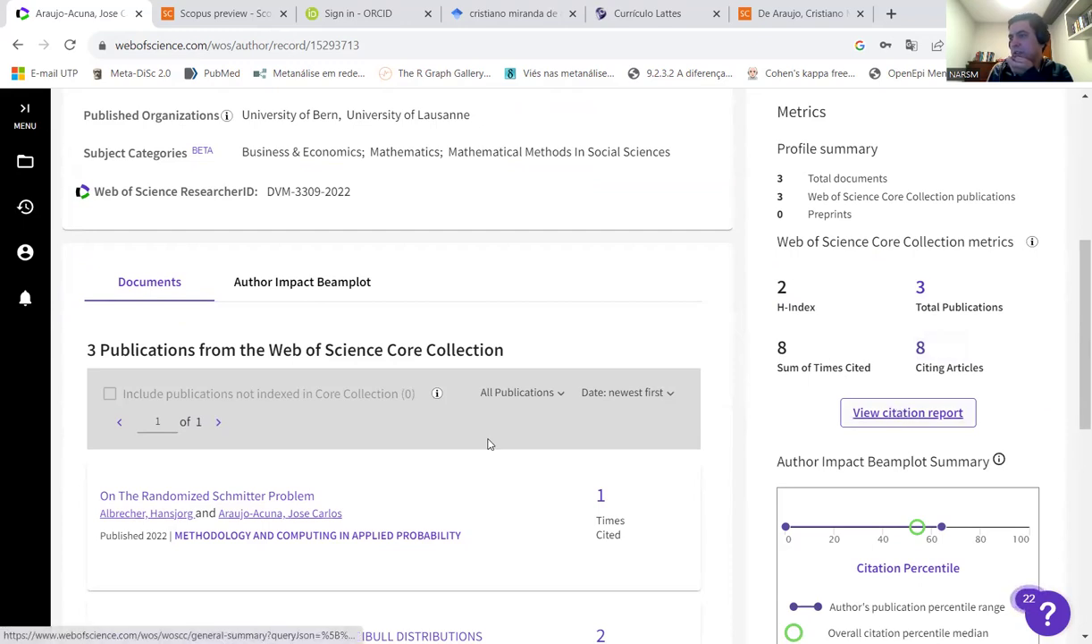
pyautogui.scroll(-5, 488, 442)
pyautogui.scroll(2, 497, 327)
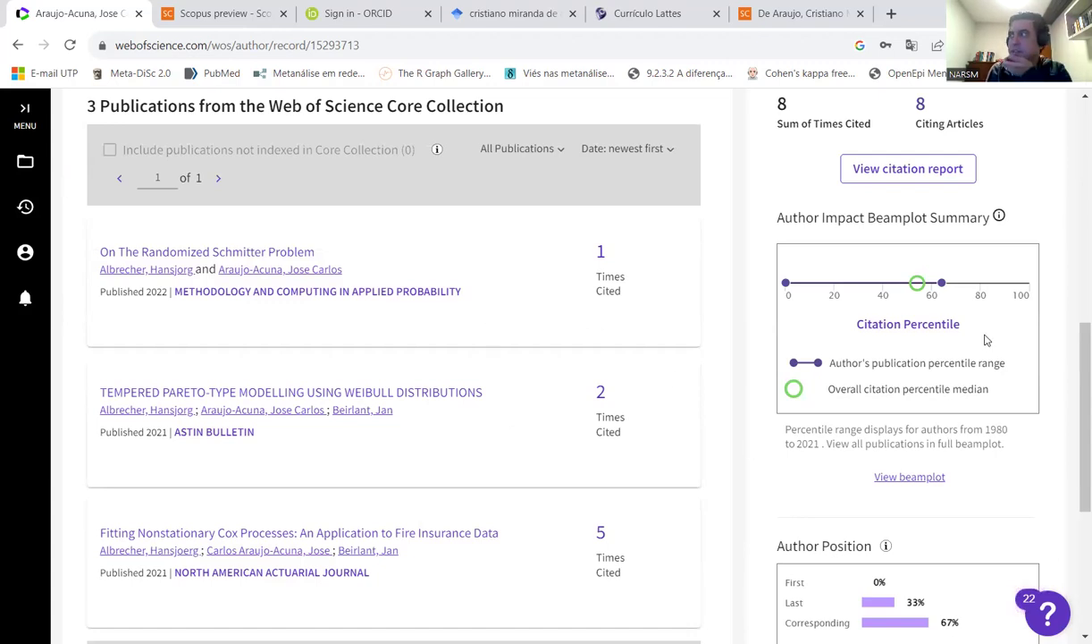
pyautogui.scroll(2, 905, 291)
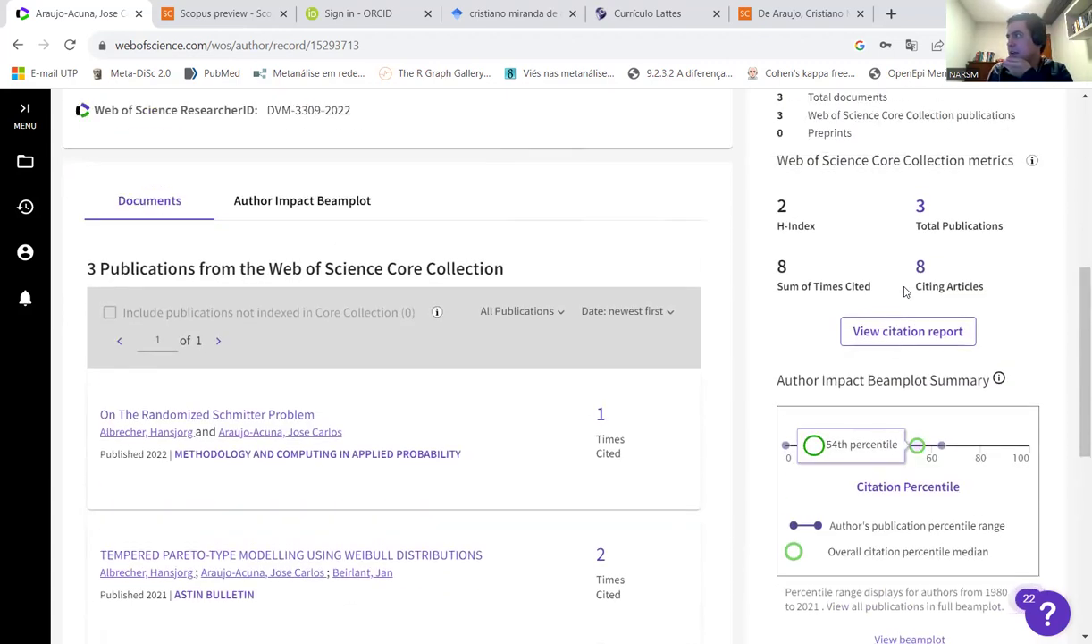
# - Review the author's citation report: 8 citing articles, 2.67 average citations, citations over time
pyautogui.click(899, 332)
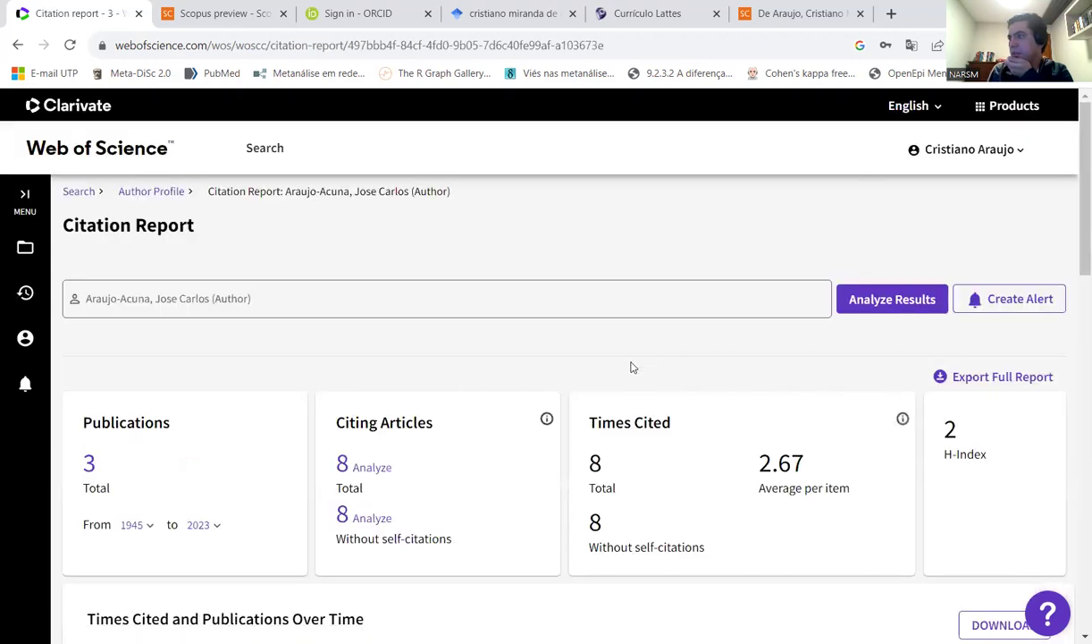
pyautogui.scroll(-6, 617, 371)
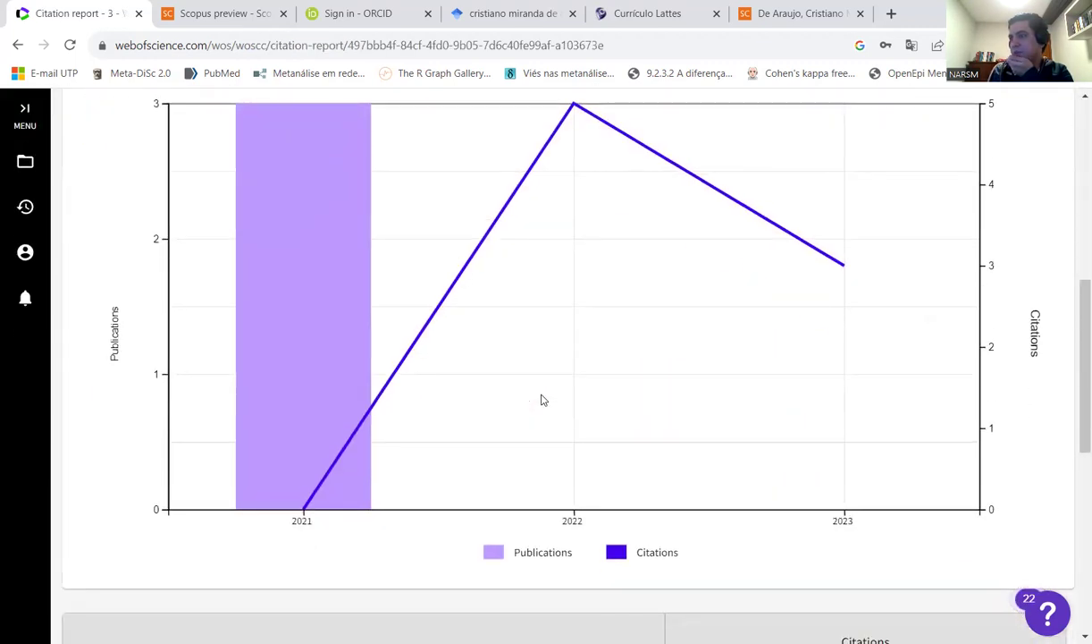
pyautogui.scroll(2, 295, 501)
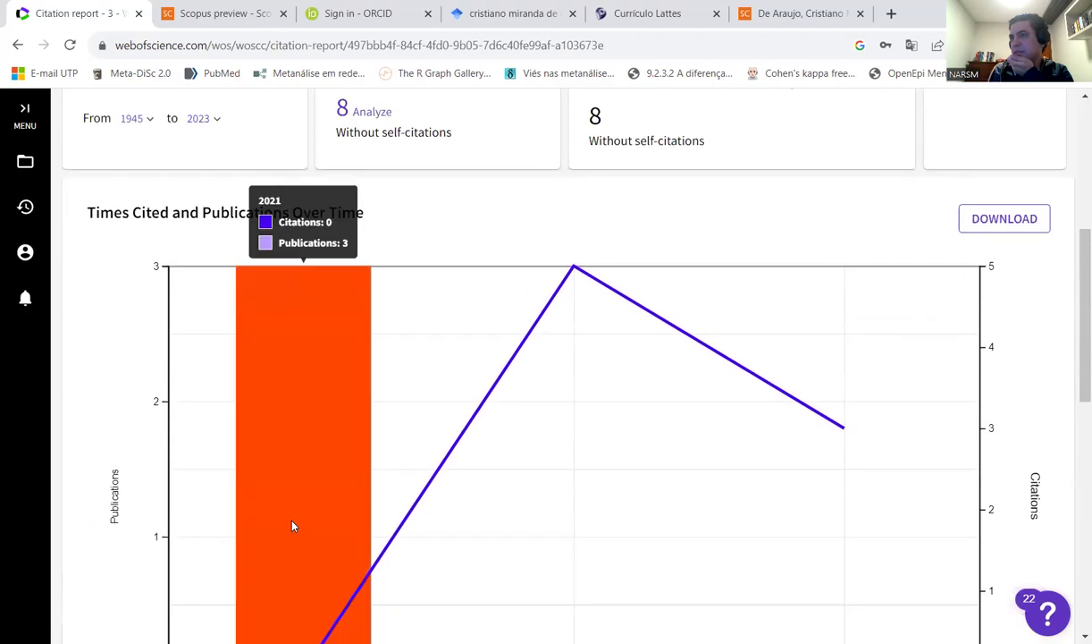
pyautogui.scroll(-1, 288, 438)
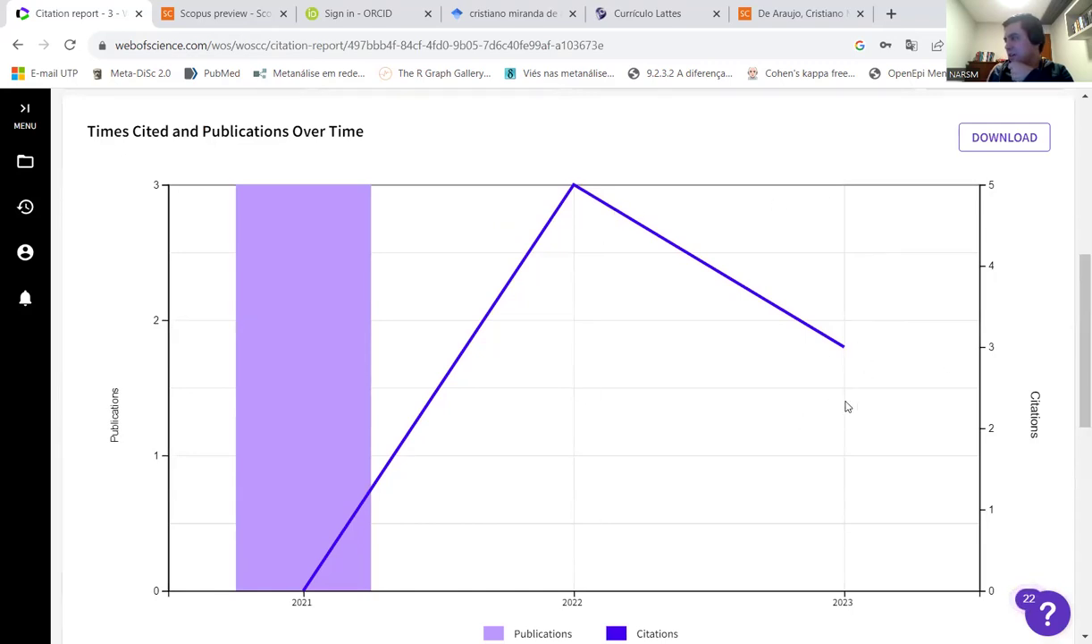
pyautogui.scroll(5, 422, 407)
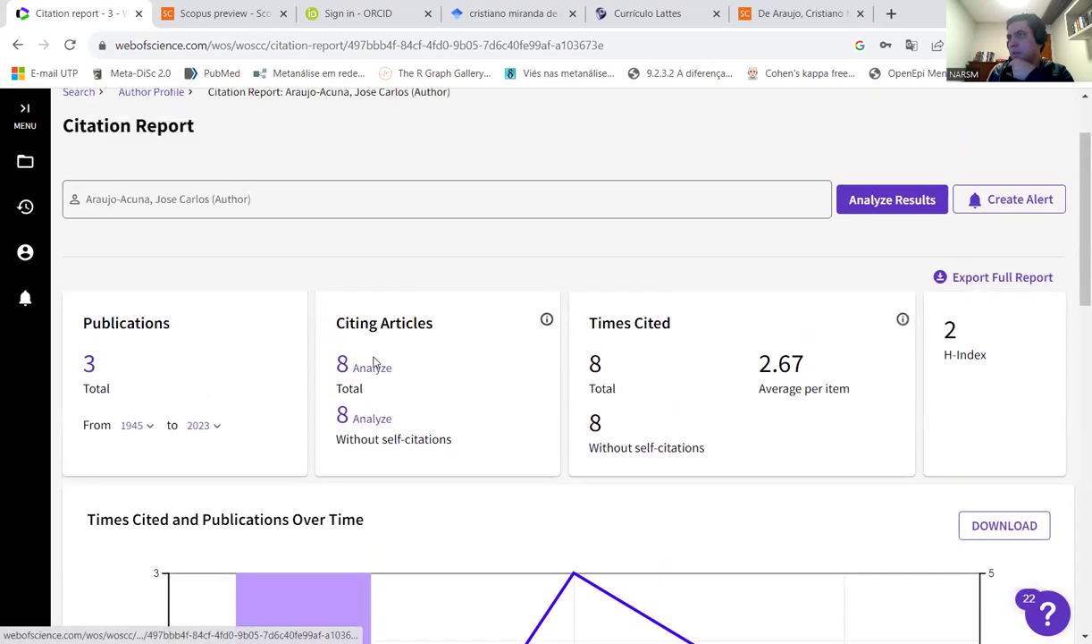
pyautogui.click(18, 45)
# - Scroll through the author profile's 3 publications, cited 1, 2 and 5 times, and its beamplot
pyautogui.scroll(-1, 651, 463)
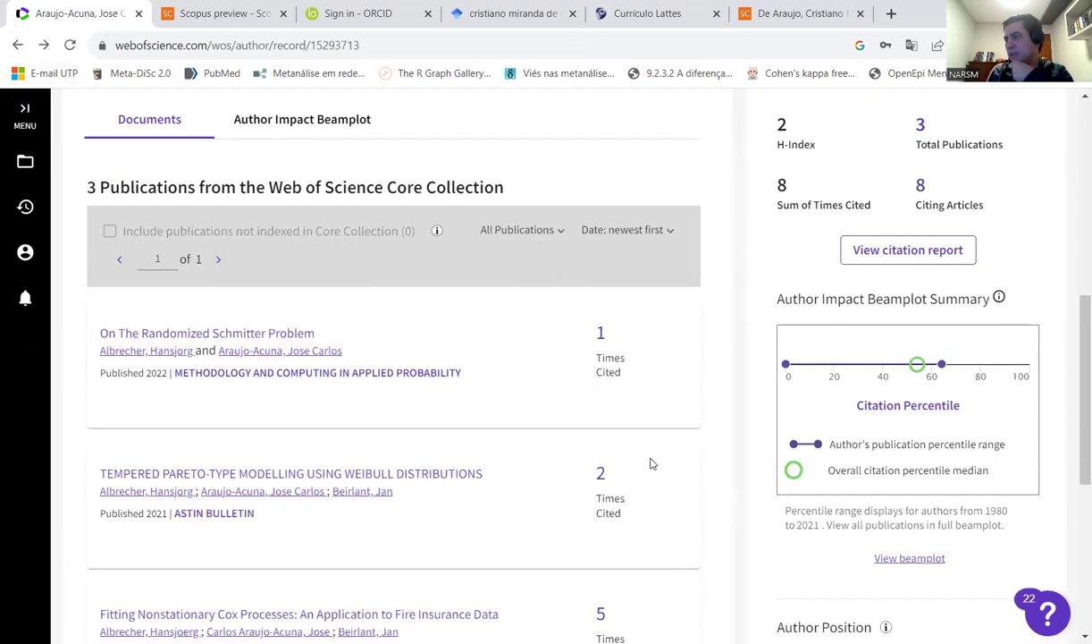
pyautogui.scroll(2, 662, 458)
pyautogui.scroll(-2, 788, 317)
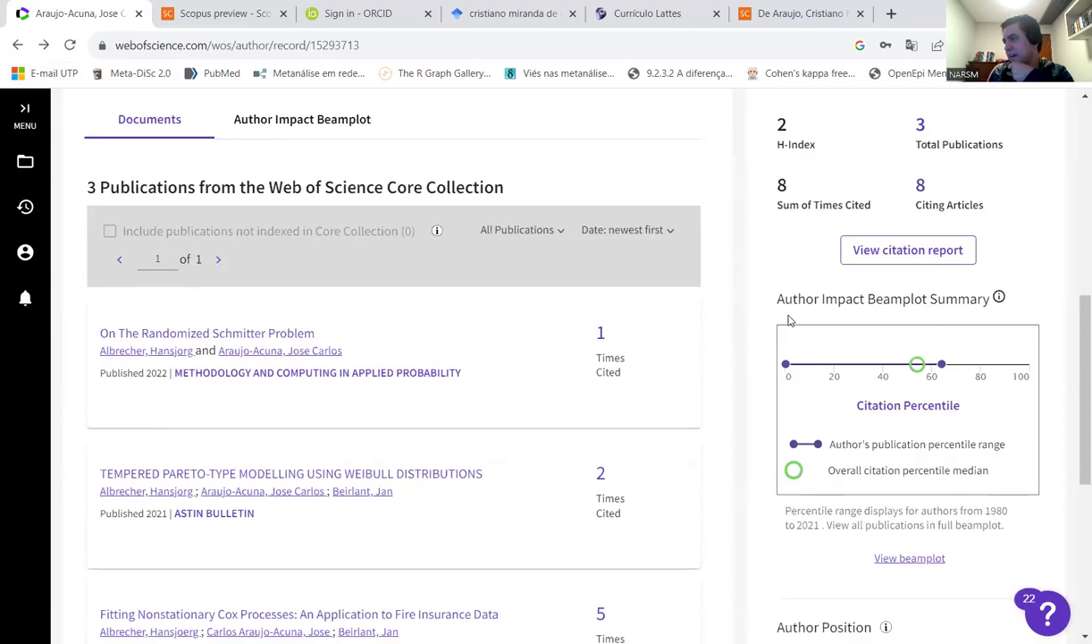
pyautogui.scroll(-1, 768, 342)
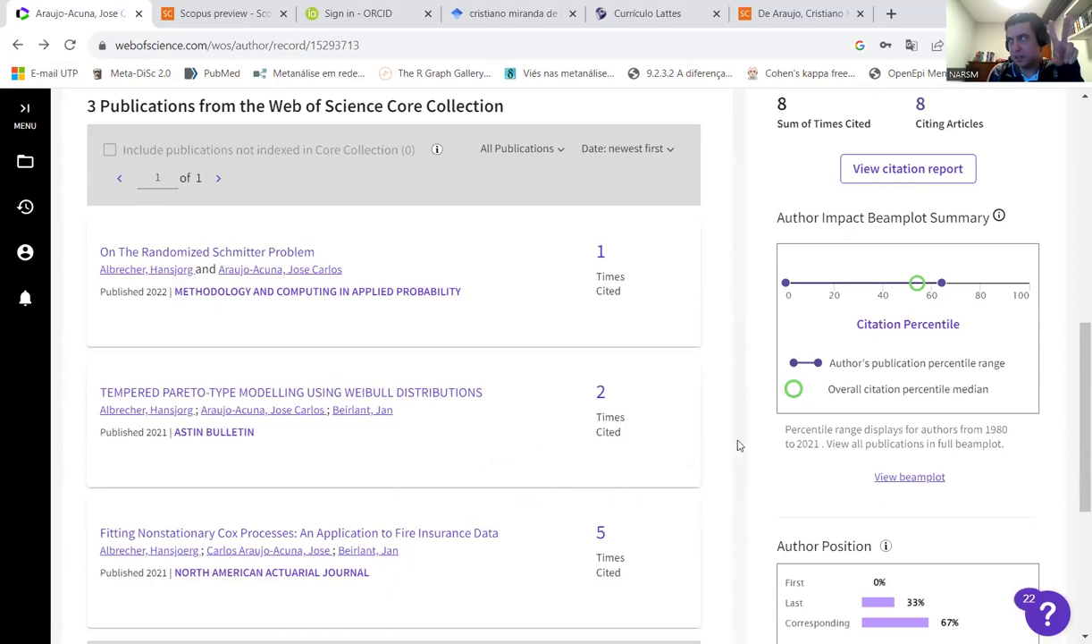
pyautogui.scroll(1, 838, 211)
pyautogui.scroll(1, 837, 211)
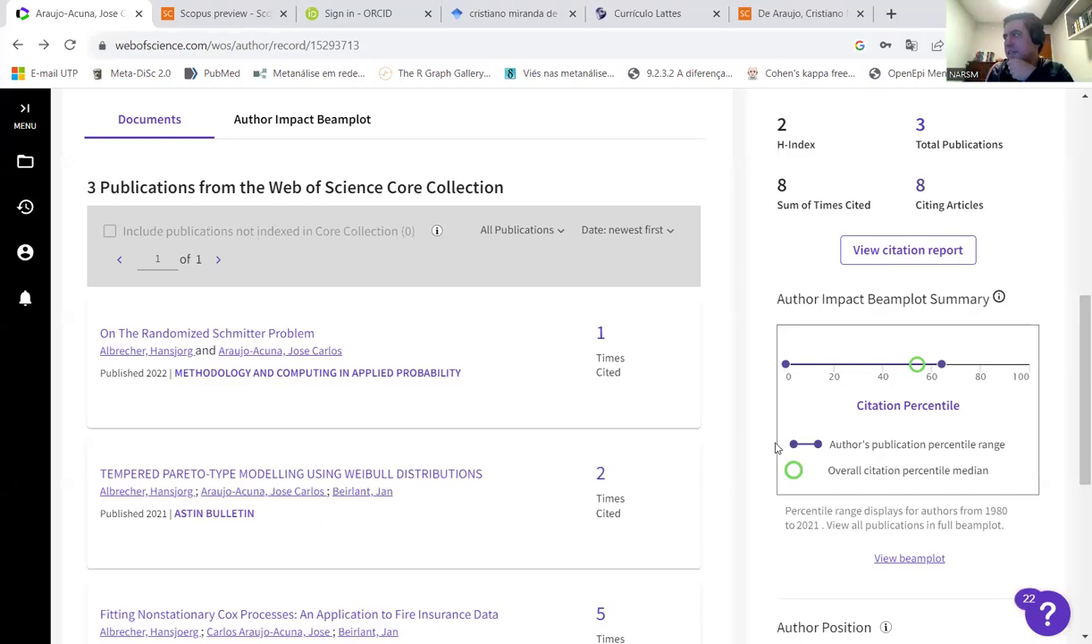
pyautogui.scroll(1, 689, 414)
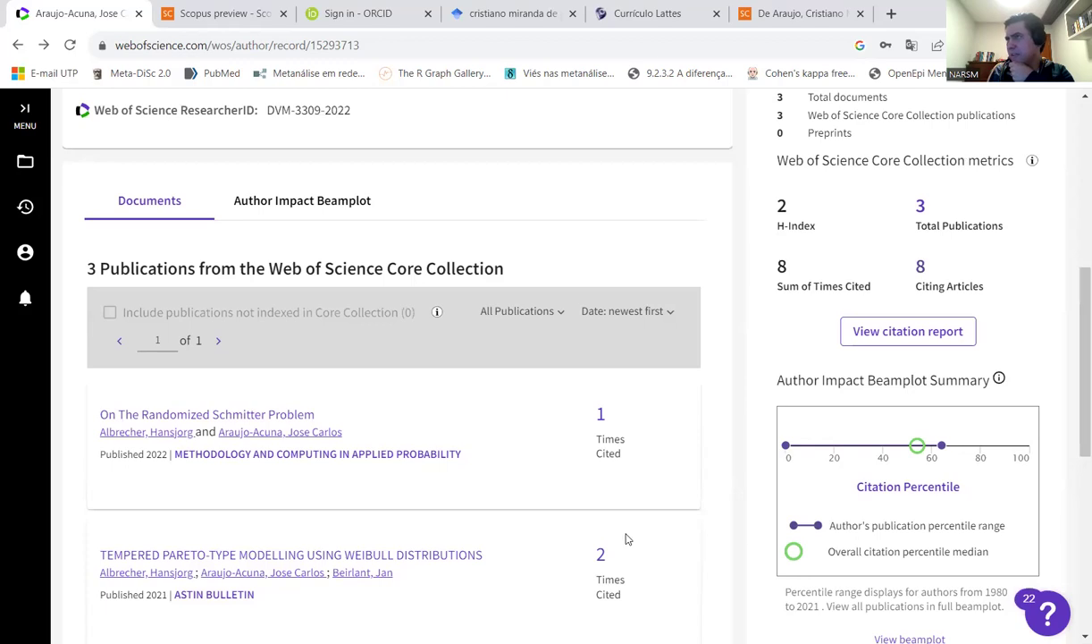
pyautogui.scroll(5, 581, 509)
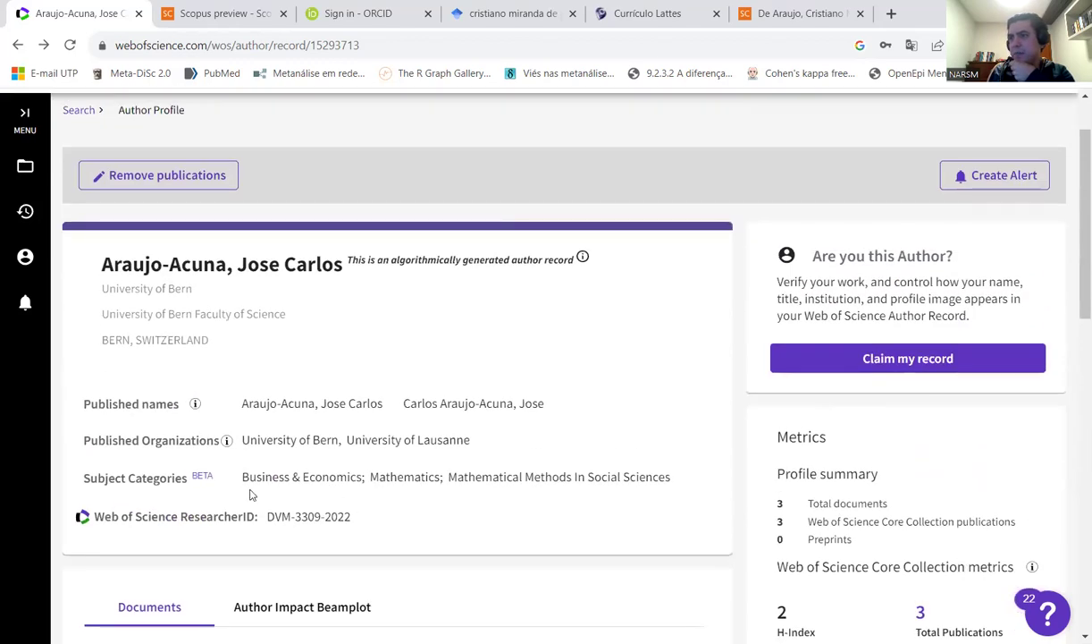
pyautogui.moveTo(675, 481); pyautogui.dragTo(233, 483)
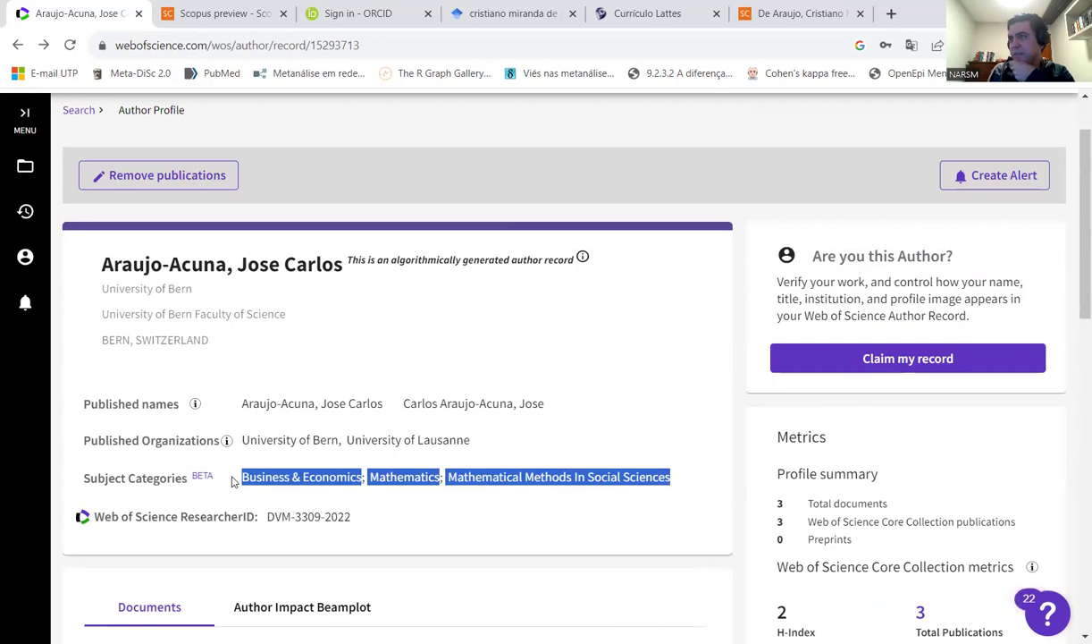
pyautogui.click(438, 486)
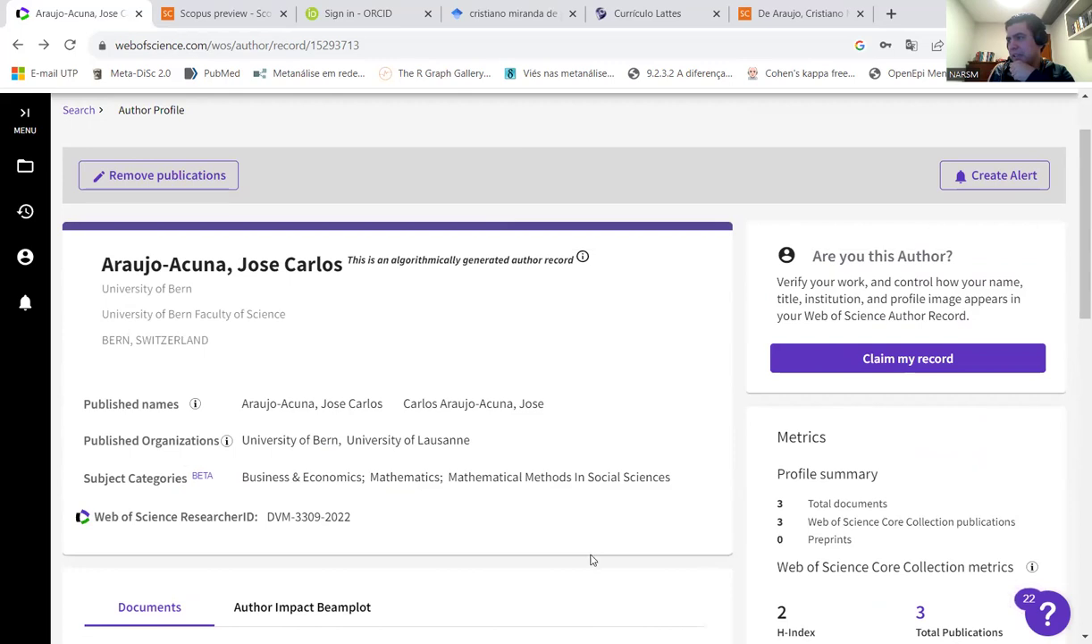
pyautogui.scroll(-8, 583, 554)
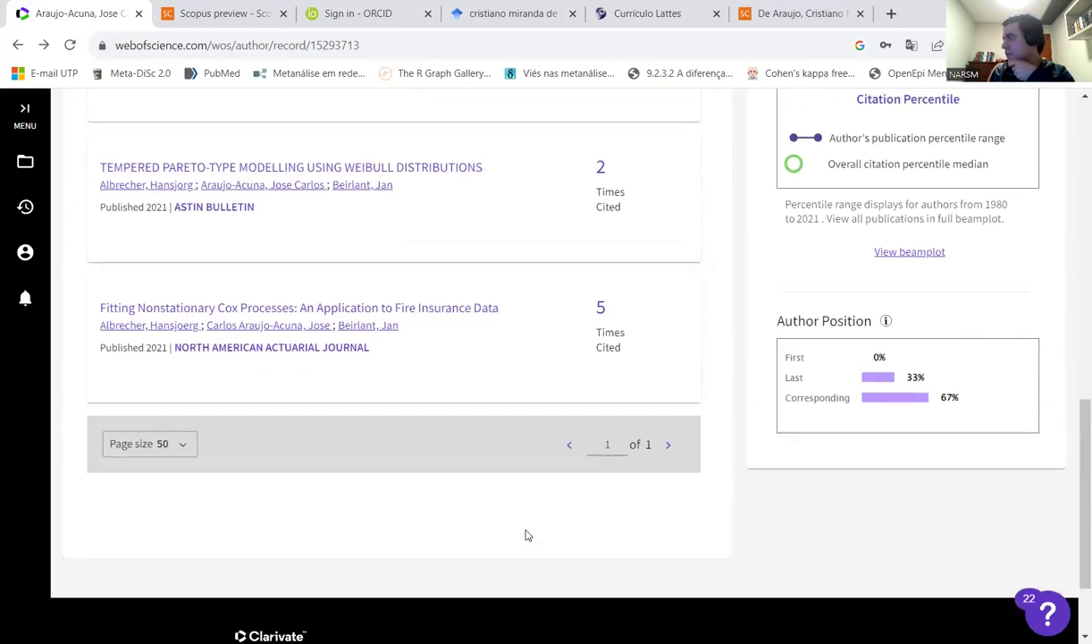
pyautogui.scroll(4, 526, 535)
pyautogui.scroll(-4, 522, 532)
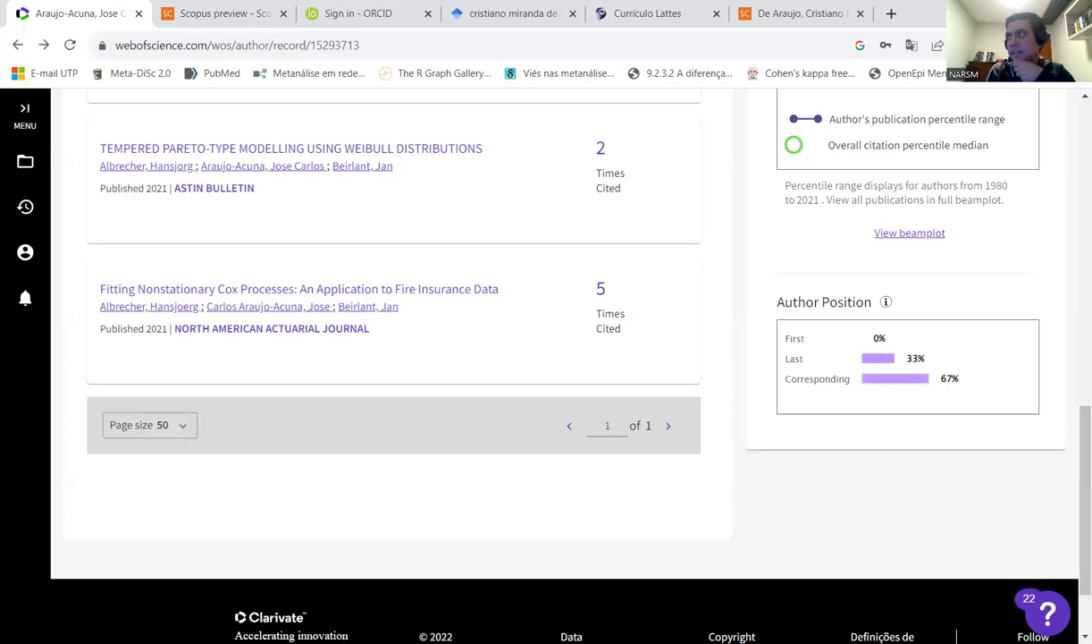
pyautogui.scroll(15, 438, 457)
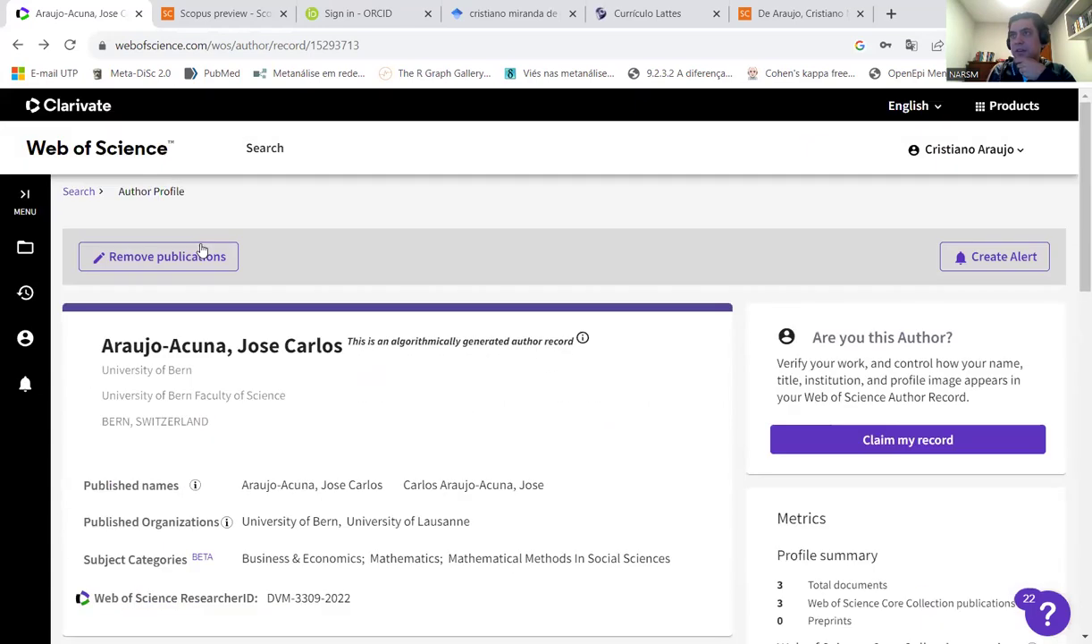
# - Go to your own researcher profile and expand the full Published Organizations list
pyautogui.click(145, 154)
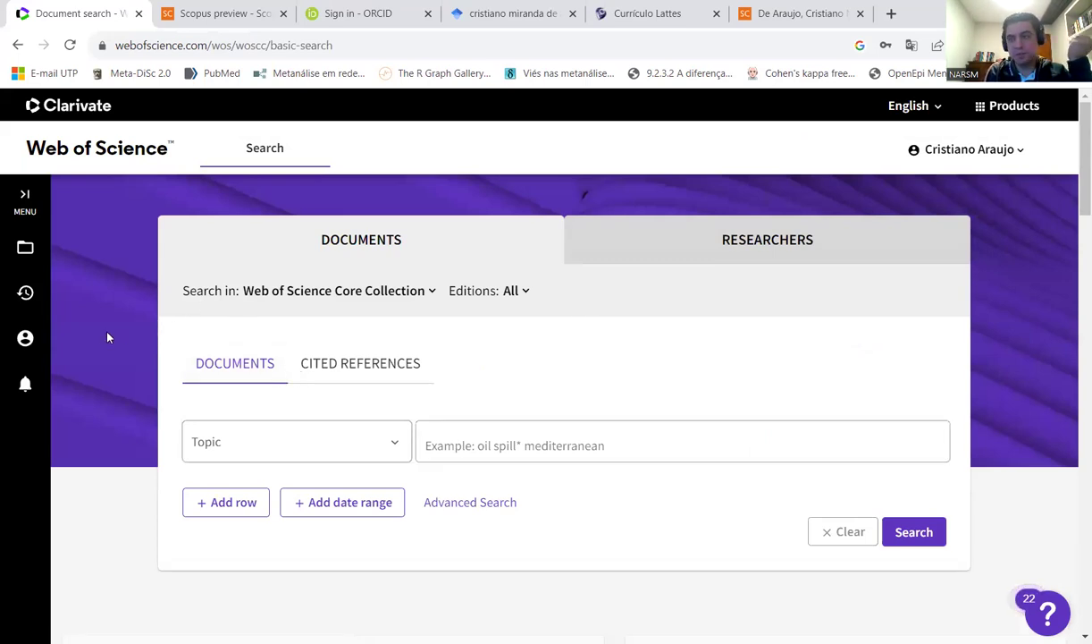
pyautogui.click(25, 338)
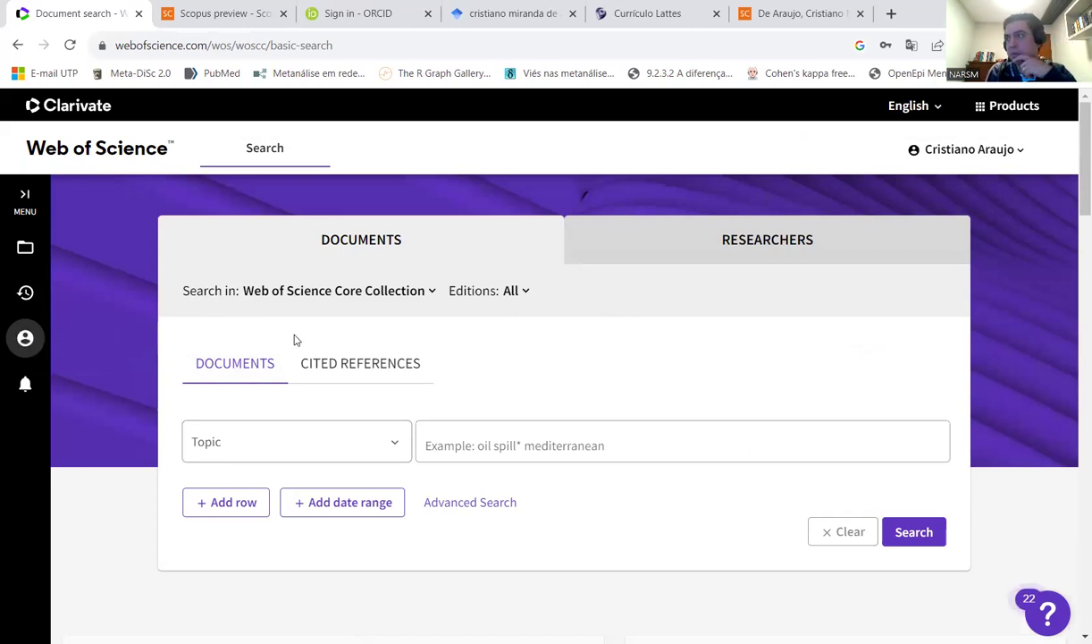
pyautogui.scroll(-3, 390, 375)
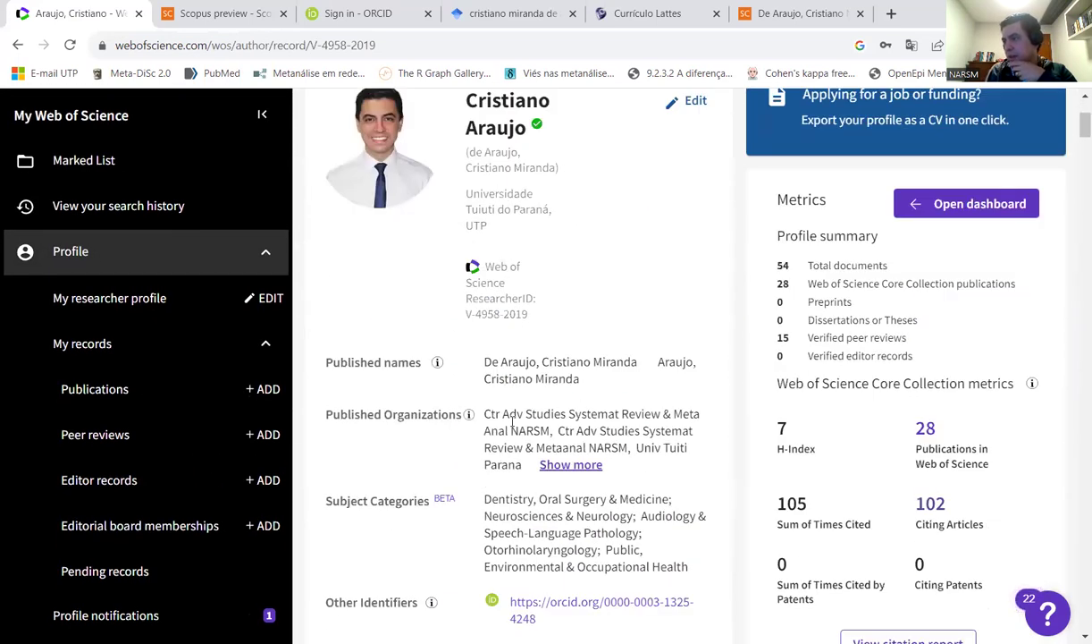
pyautogui.moveTo(483, 414); pyautogui.dragTo(515, 445)
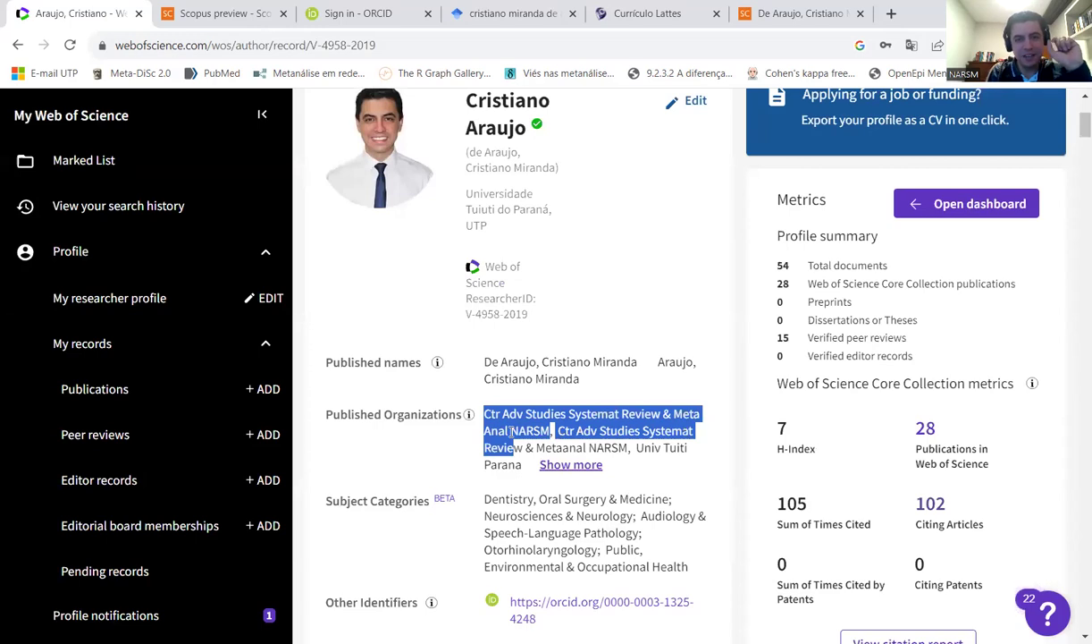
pyautogui.click(570, 465)
# - Highlight the PUC Parana, Tuiuti and NARSM organizations and the Health subject category
pyautogui.click(610, 490)
pyautogui.moveTo(712, 516); pyautogui.dragTo(484, 516)
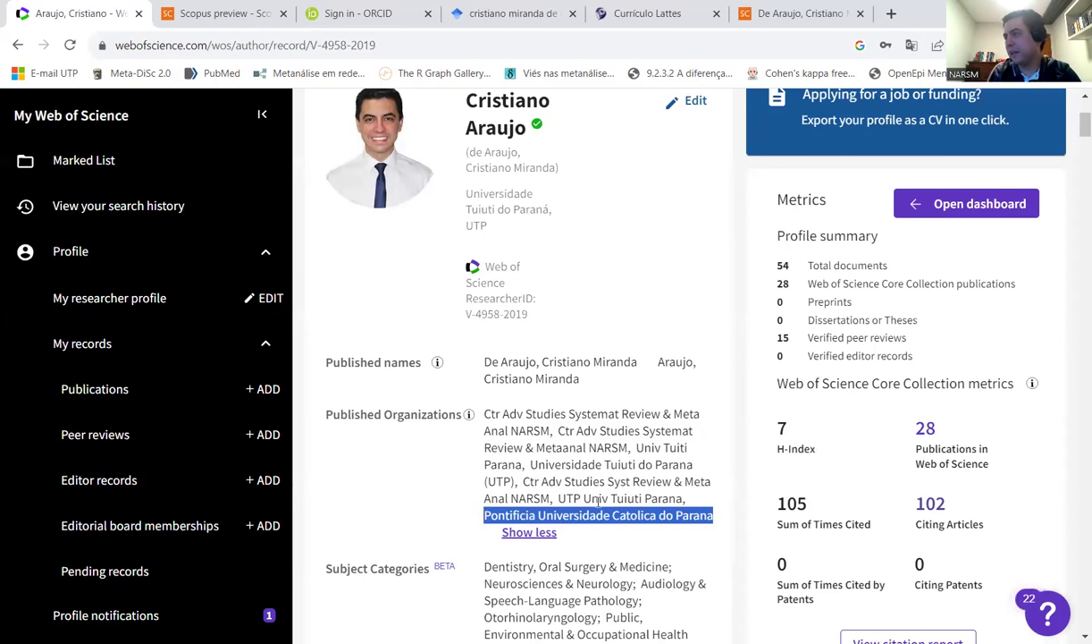
pyautogui.moveTo(676, 498); pyautogui.dragTo(582, 498)
pyautogui.moveTo(530, 464); pyautogui.dragTo(687, 464)
pyautogui.moveTo(523, 482); pyautogui.dragTo(551, 498)
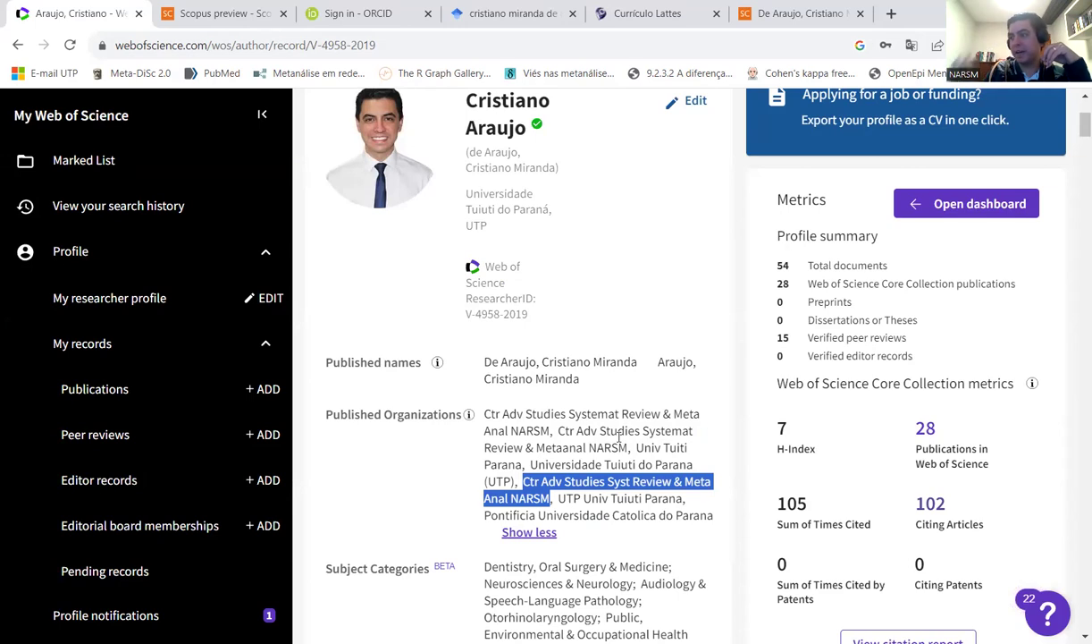
pyautogui.scroll(-1, 616, 503)
pyautogui.scroll(-1, 614, 503)
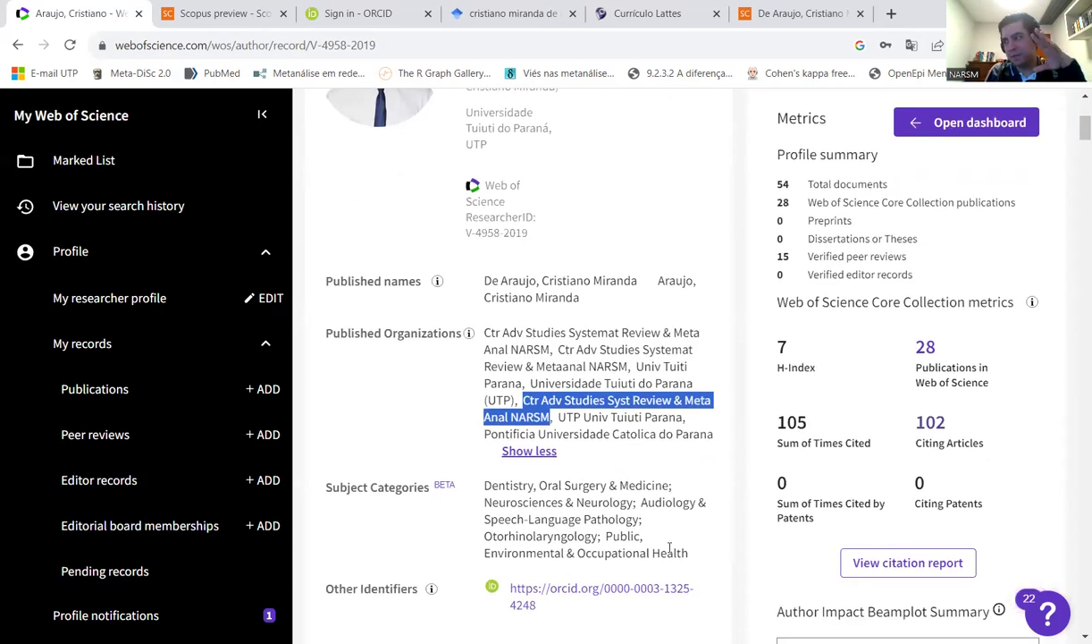
pyautogui.moveTo(698, 561); pyautogui.dragTo(651, 555)
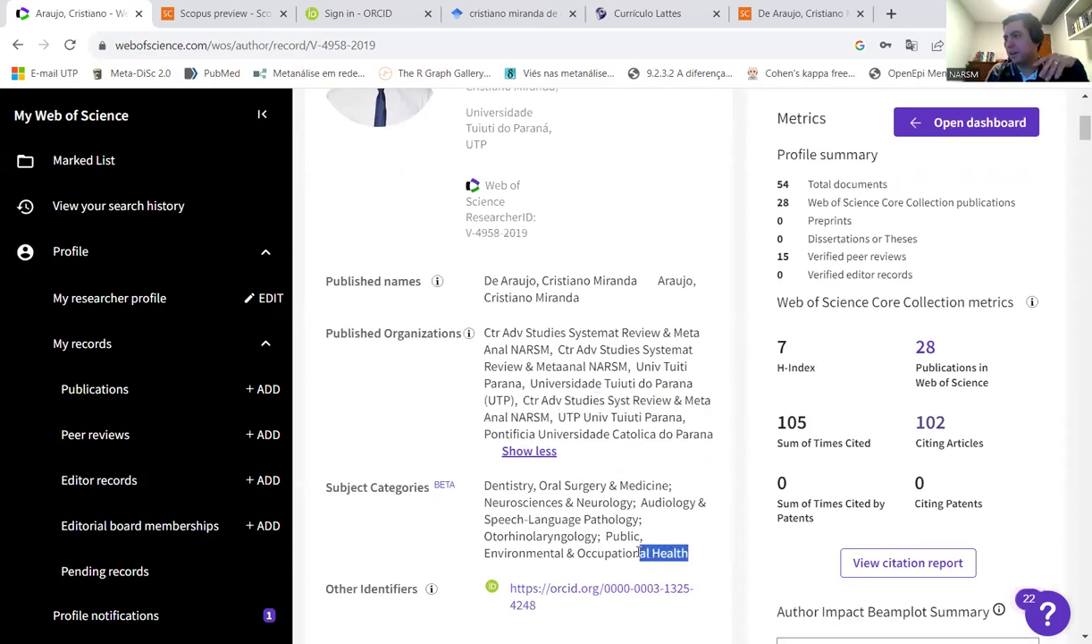
pyautogui.click(663, 535)
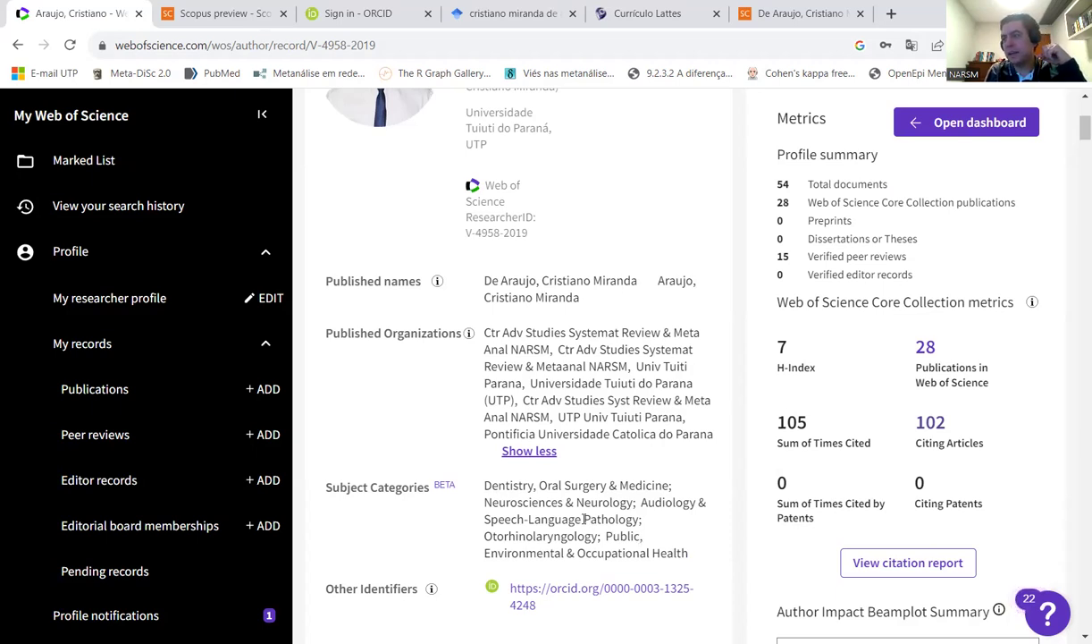
# - Open the account options list and review the profile's 54 documents and H-Index 7
pyautogui.scroll(-2, 584, 520)
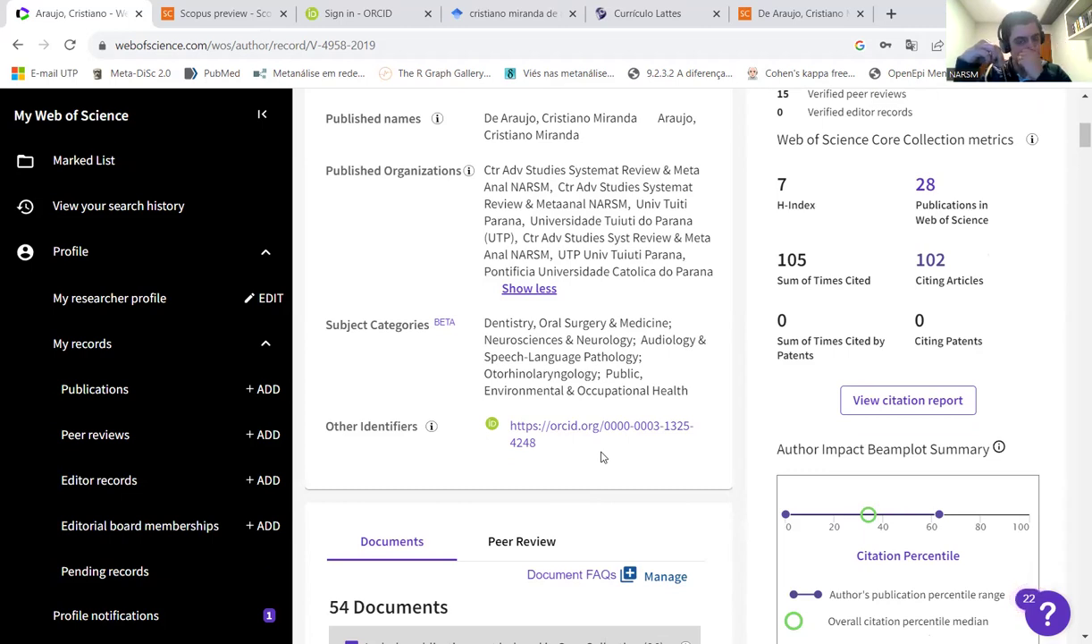
pyautogui.scroll(5, 1066, 284)
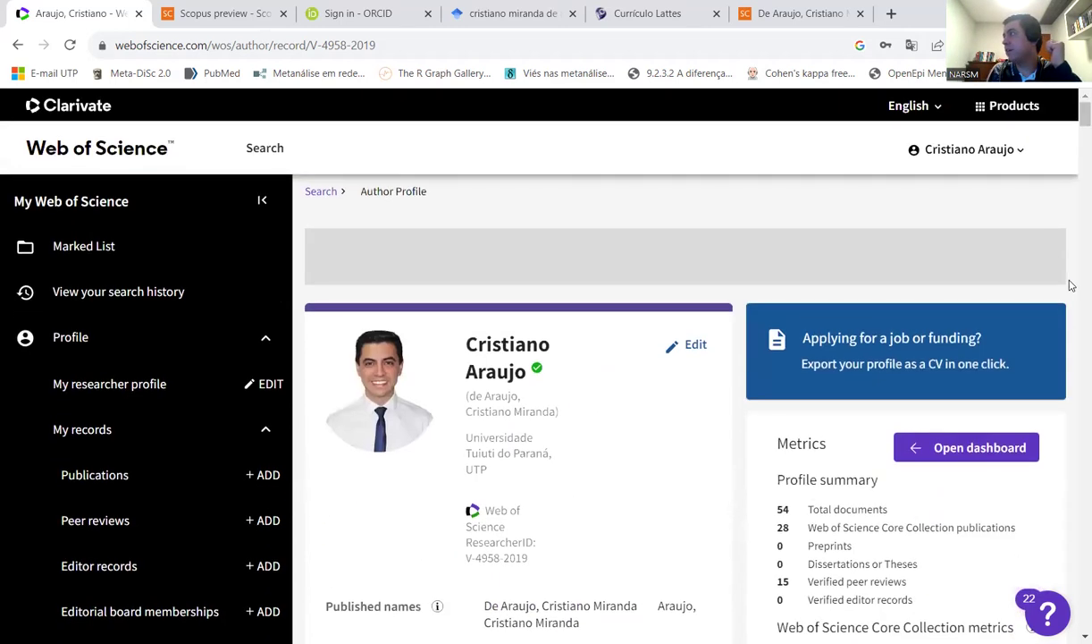
pyautogui.click(983, 157)
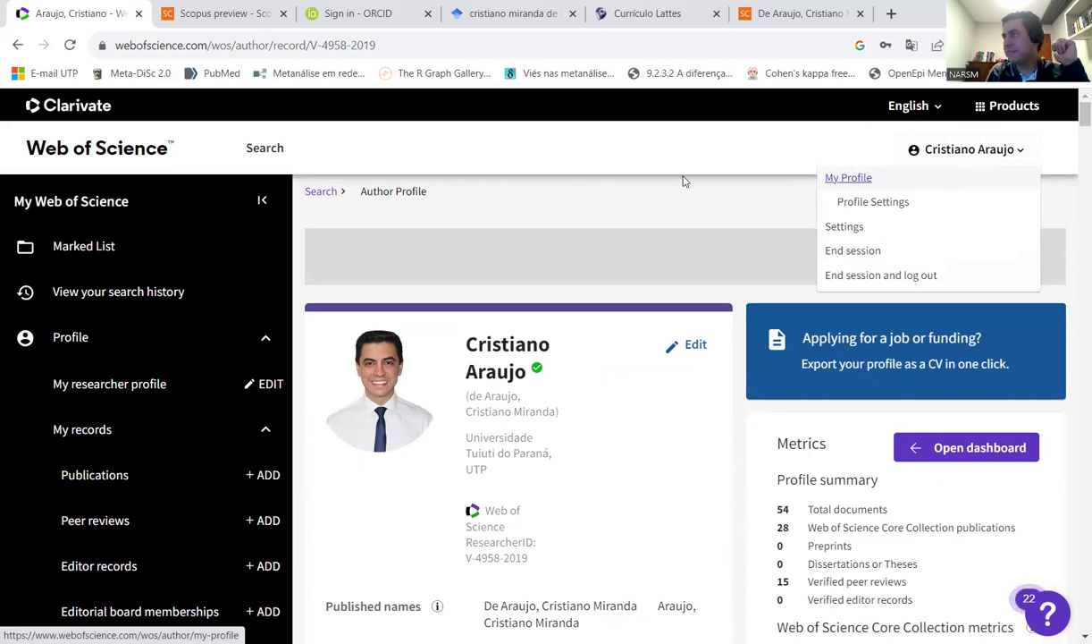
pyautogui.scroll(-3, 637, 251)
pyautogui.scroll(2, 637, 251)
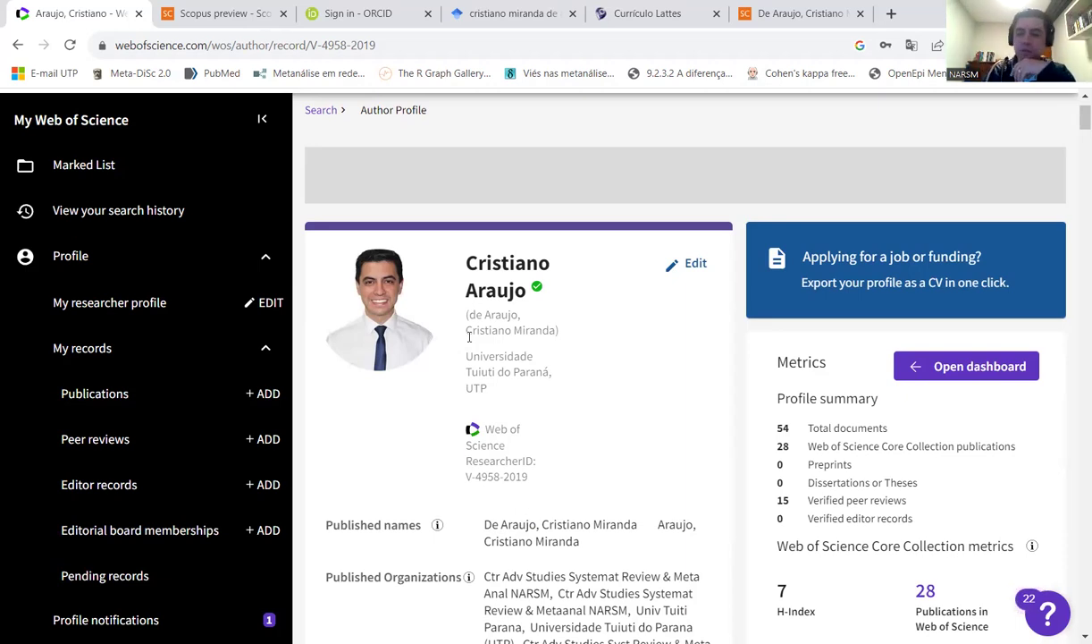
pyautogui.scroll(-5, 531, 409)
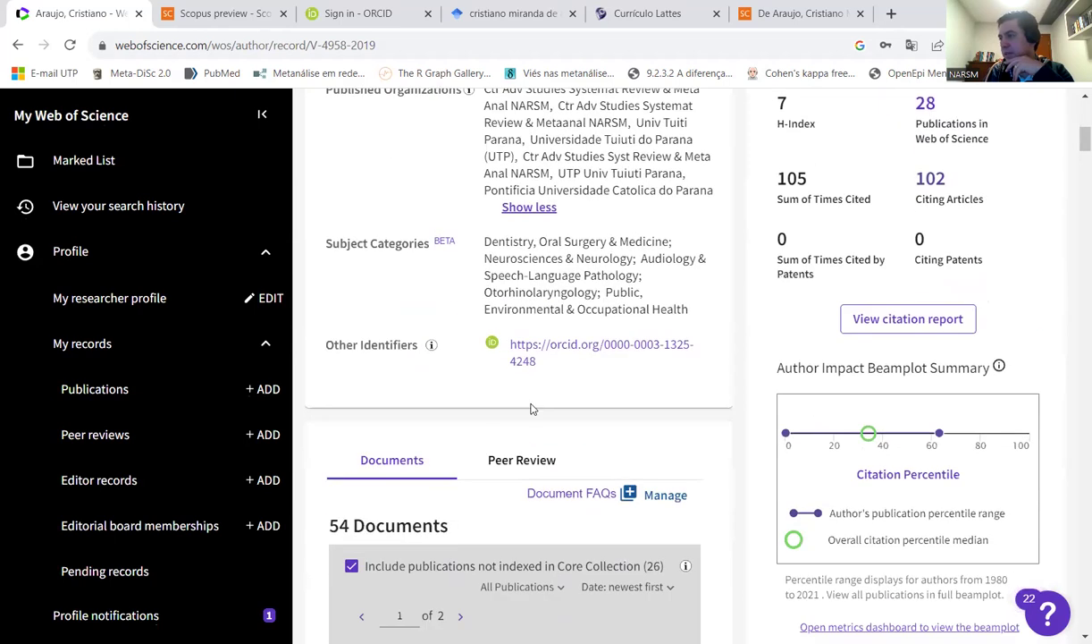
pyautogui.scroll(-2, 531, 408)
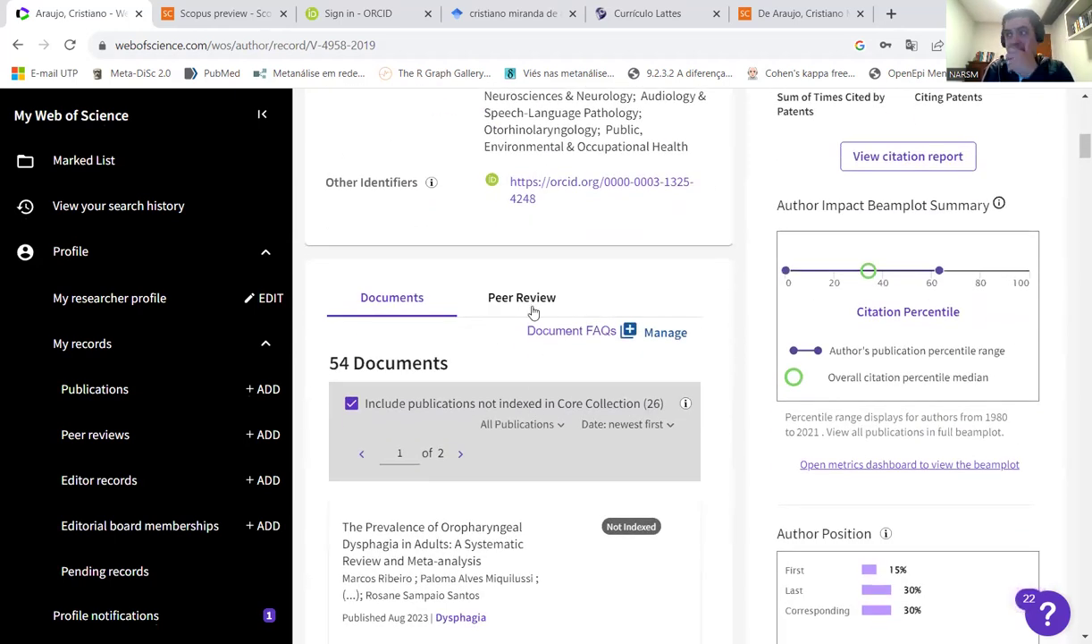
pyautogui.click(537, 298)
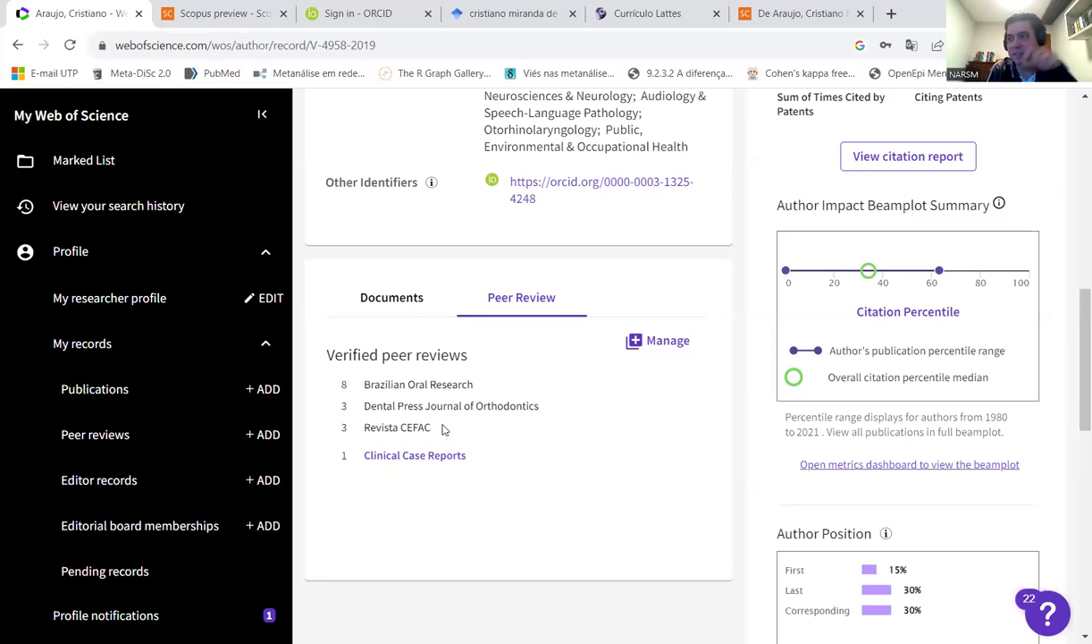
pyautogui.click(391, 302)
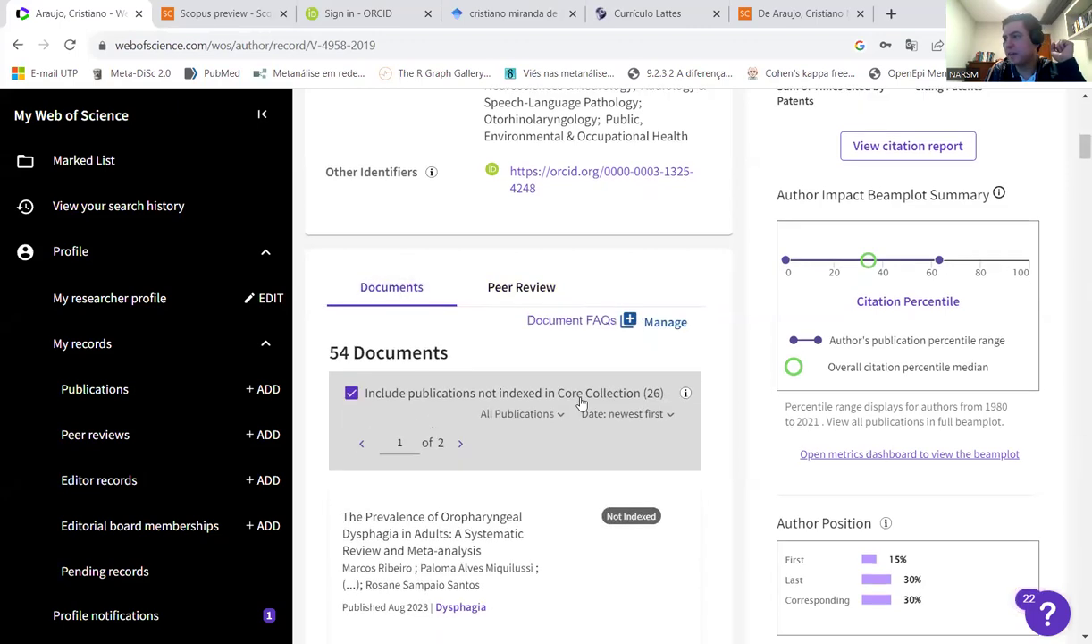
pyautogui.scroll(-3, 581, 402)
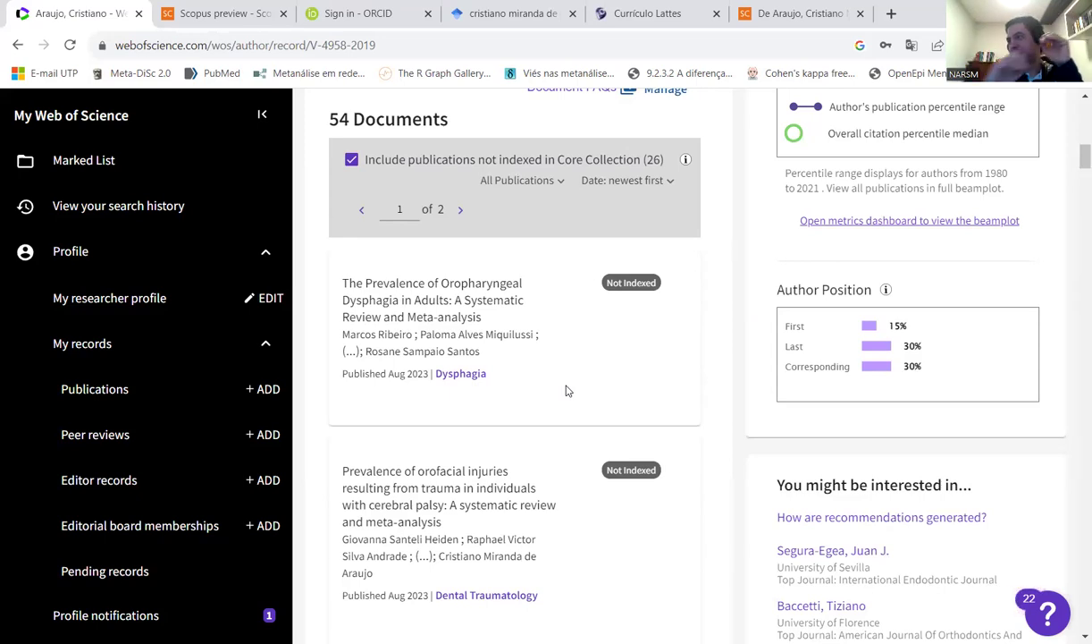
pyautogui.scroll(-1, 566, 411)
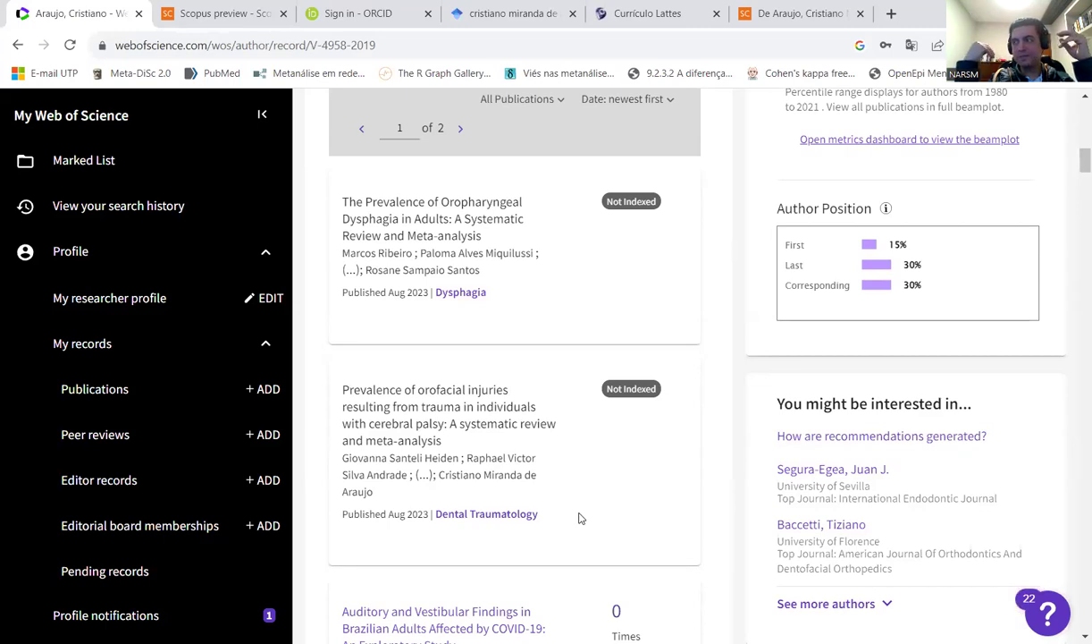
pyautogui.scroll(-5, 579, 517)
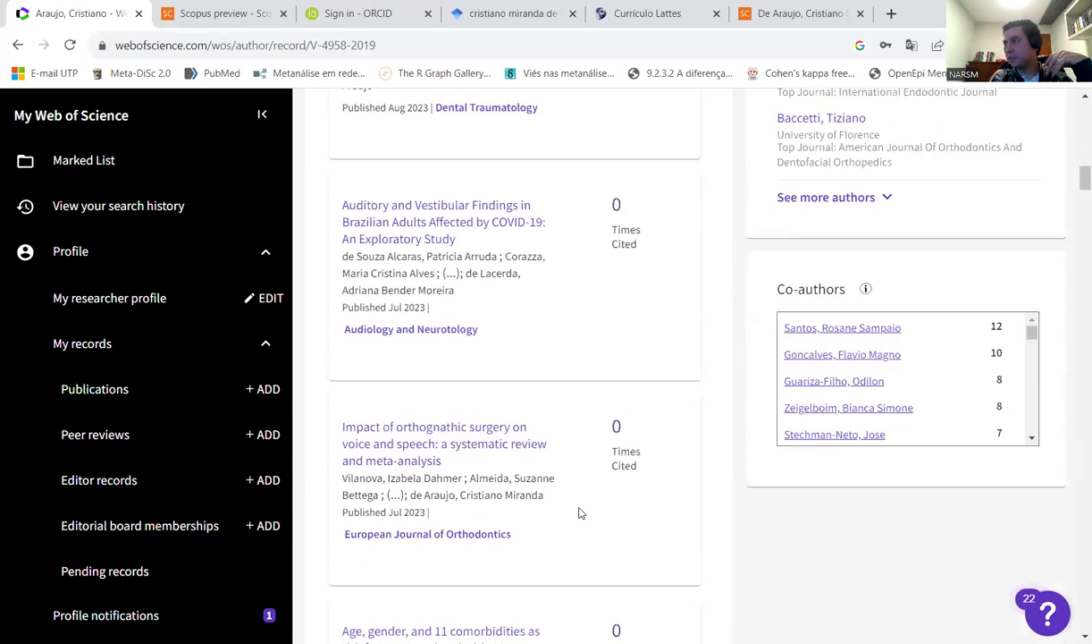
pyautogui.scroll(1, 578, 512)
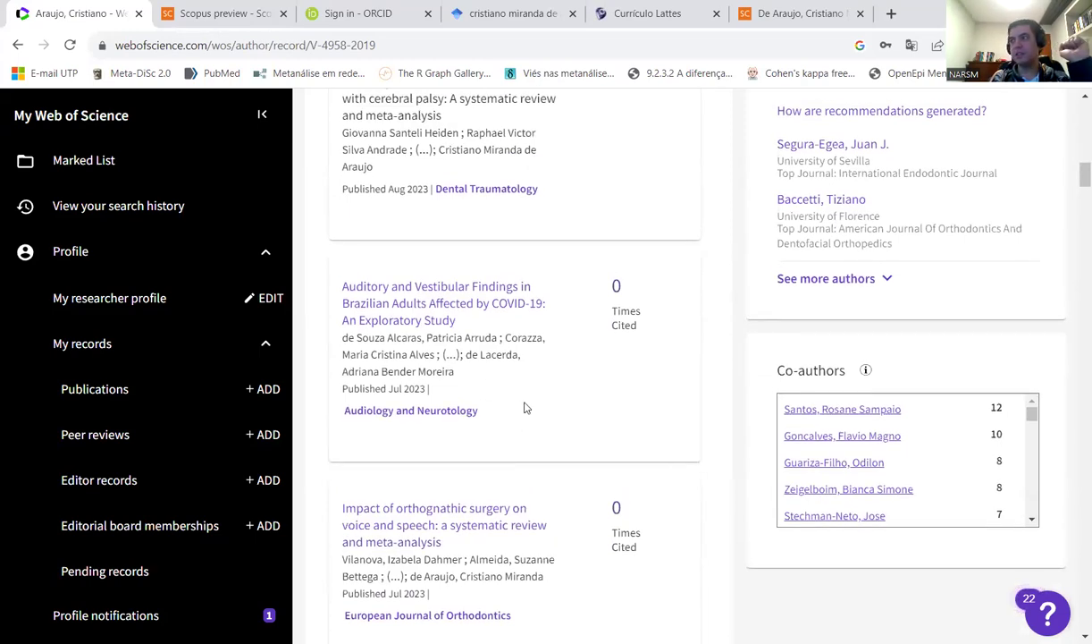
pyautogui.scroll(-1, 592, 372)
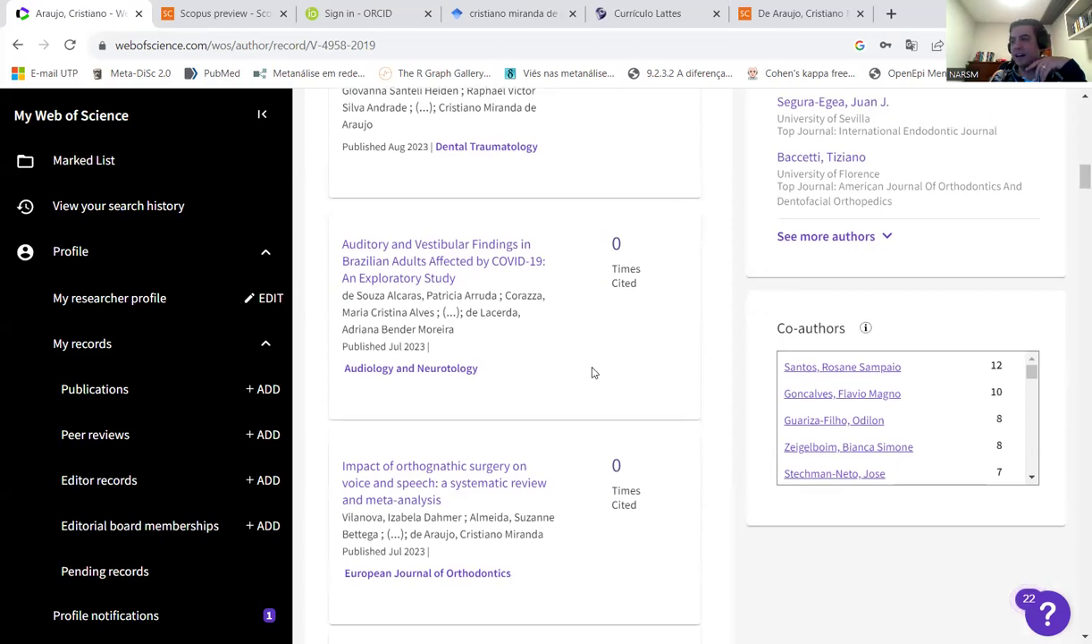
pyautogui.scroll(-3, 592, 372)
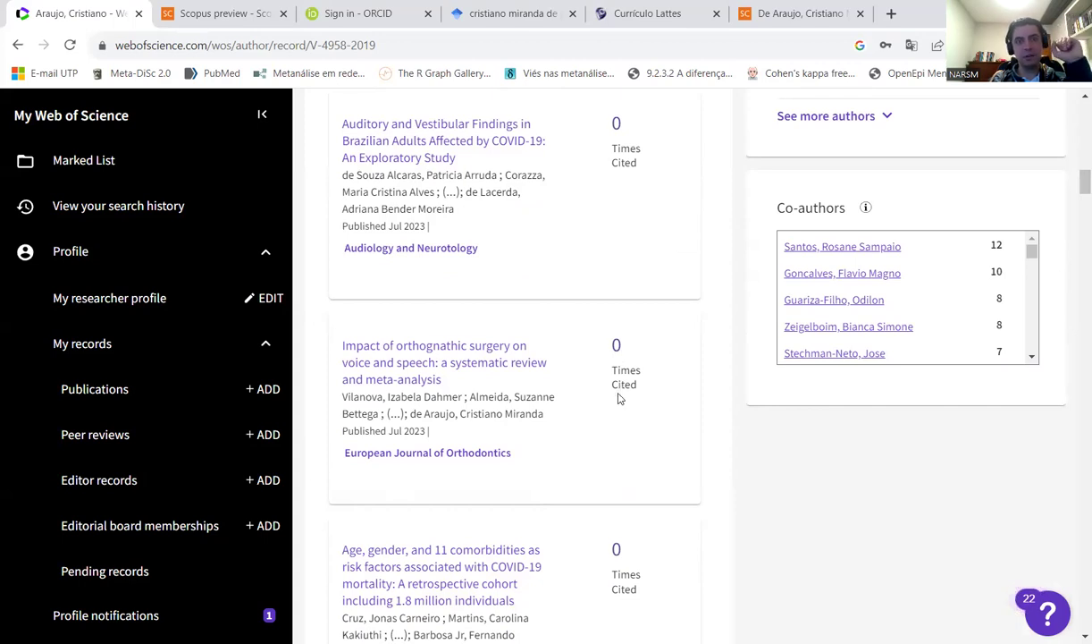
pyautogui.scroll(-9, 629, 410)
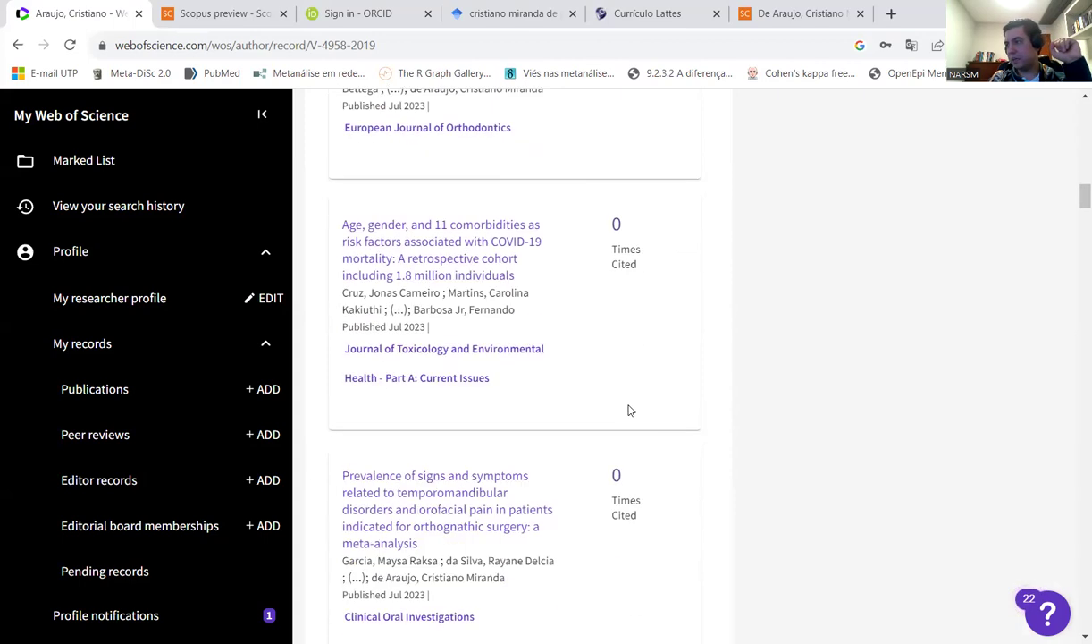
pyautogui.scroll(-13, 630, 410)
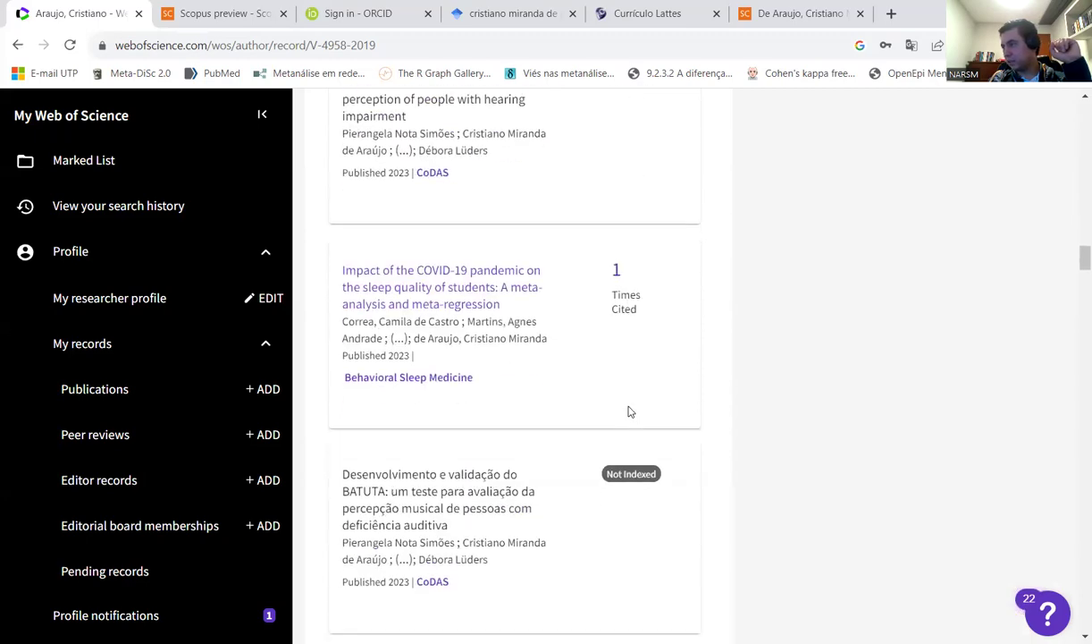
pyautogui.scroll(-15, 630, 412)
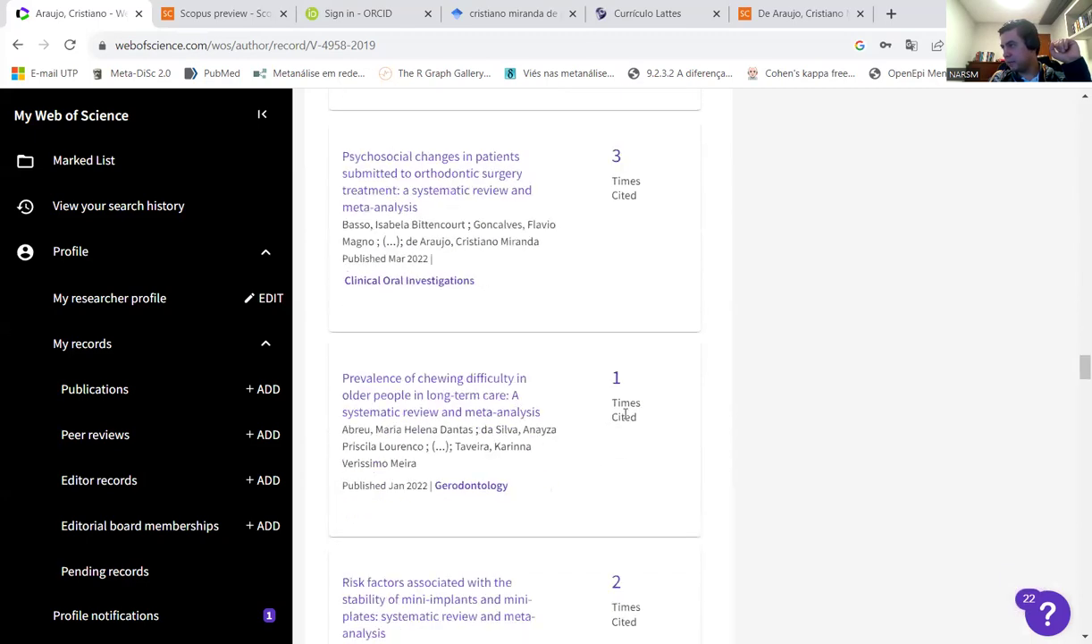
pyautogui.scroll(-12, 628, 419)
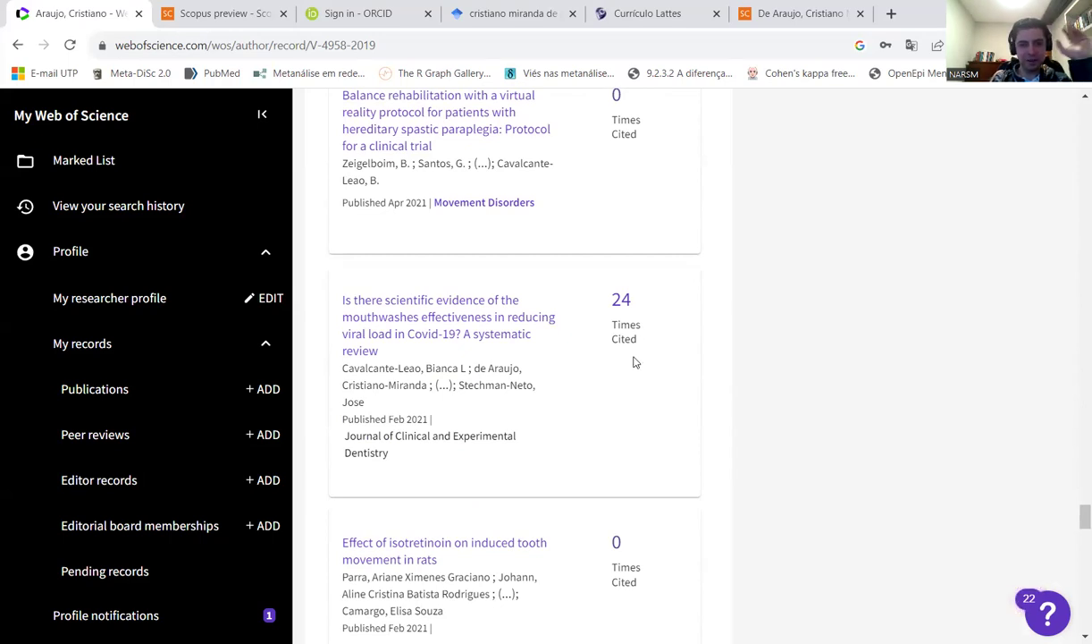
pyautogui.scroll(-9, 629, 377)
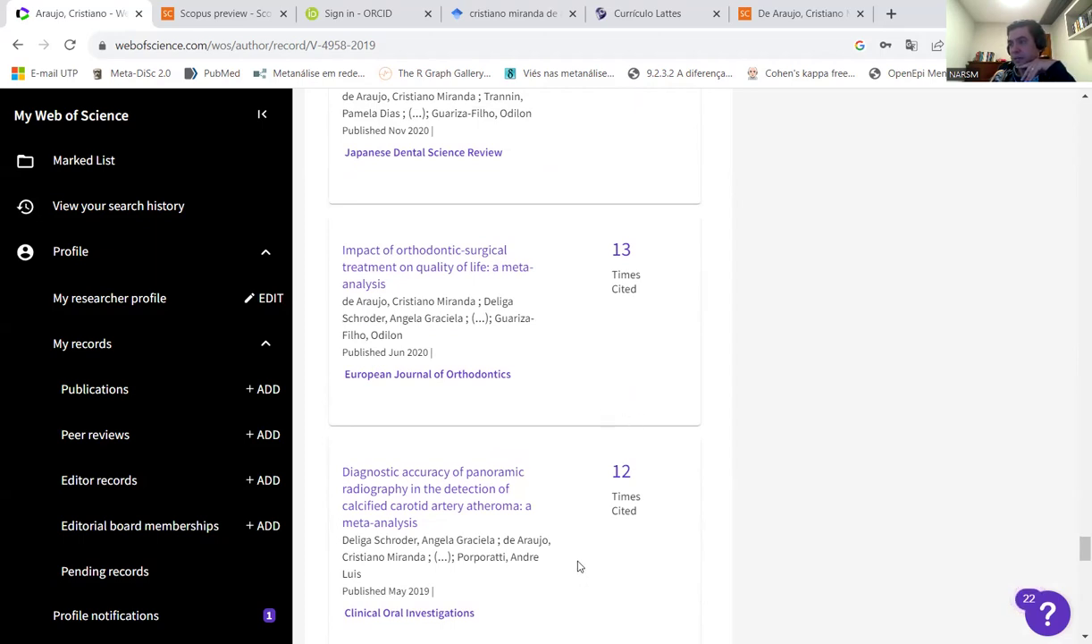
pyautogui.scroll(12, 578, 566)
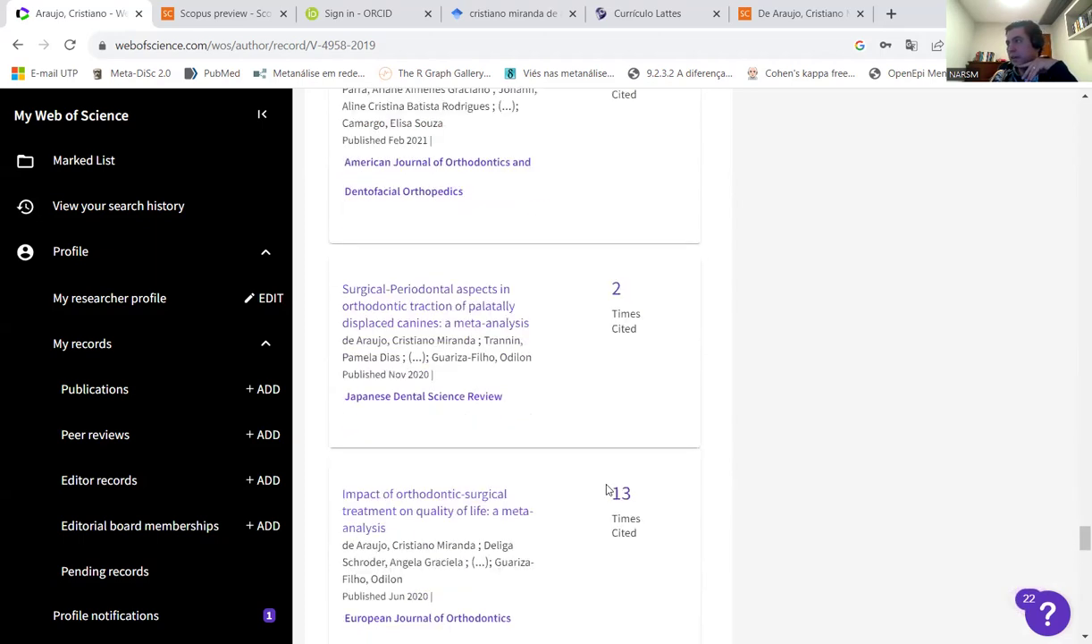
pyautogui.scroll(-15, 1075, 475)
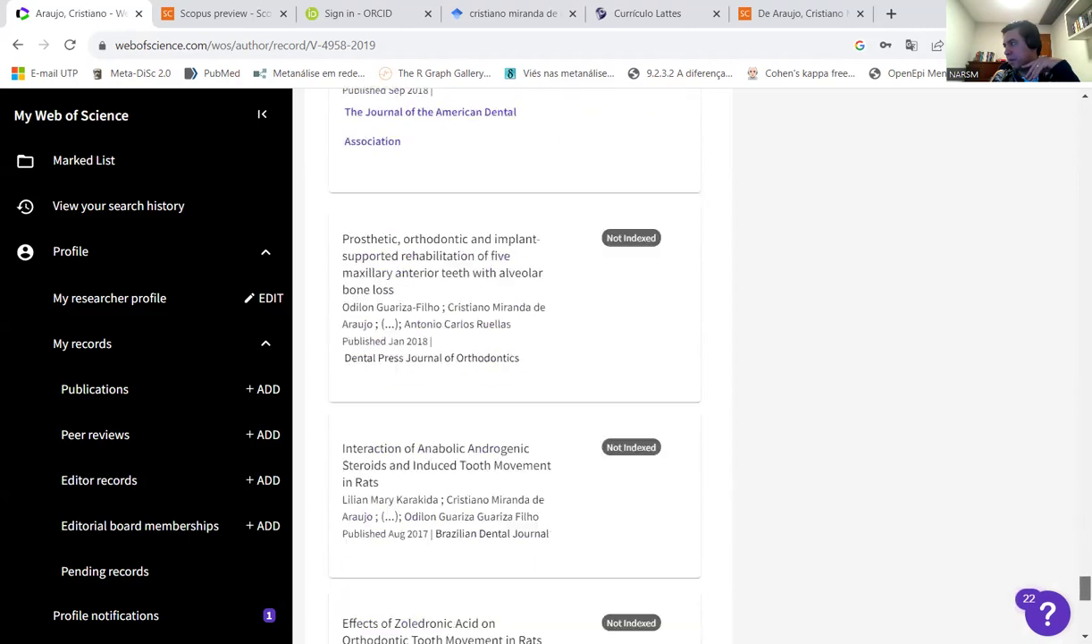
pyautogui.scroll(8, 1075, 479)
pyautogui.moveTo(1073, 476); pyautogui.dragTo(1075, 141)
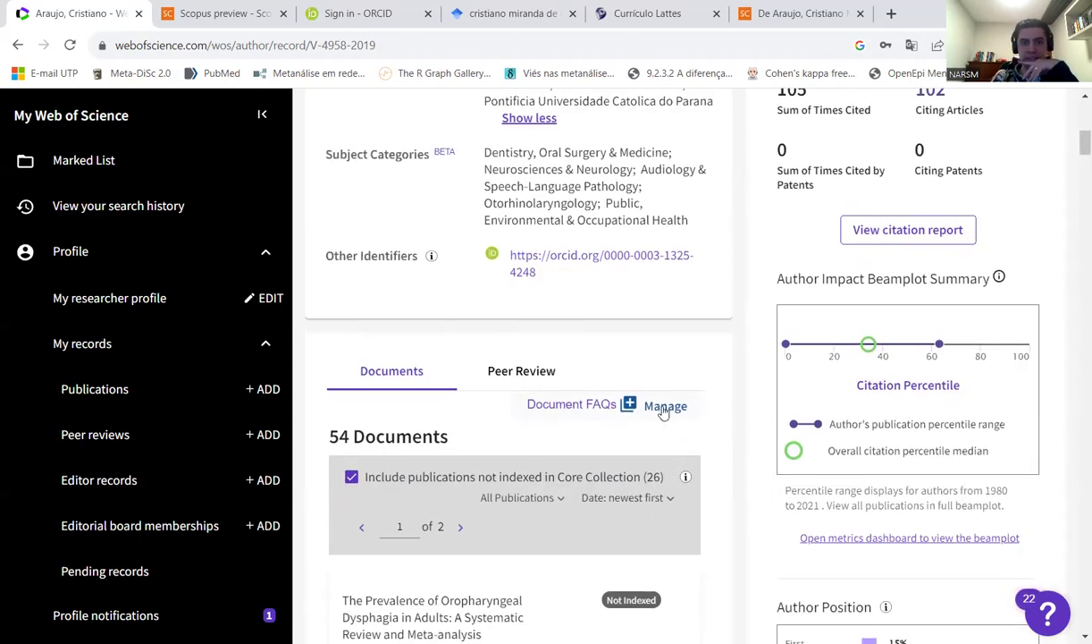
# - Via Manage, reach the Add publications page and expand the Sync with ORCiD option
pyautogui.click(664, 408)
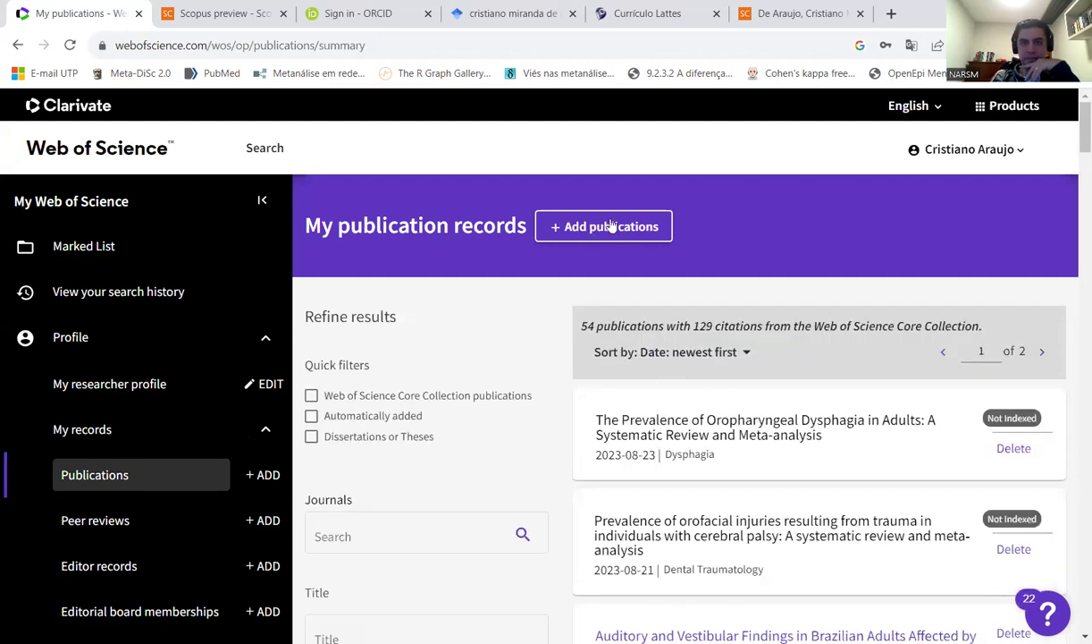
pyautogui.click(611, 227)
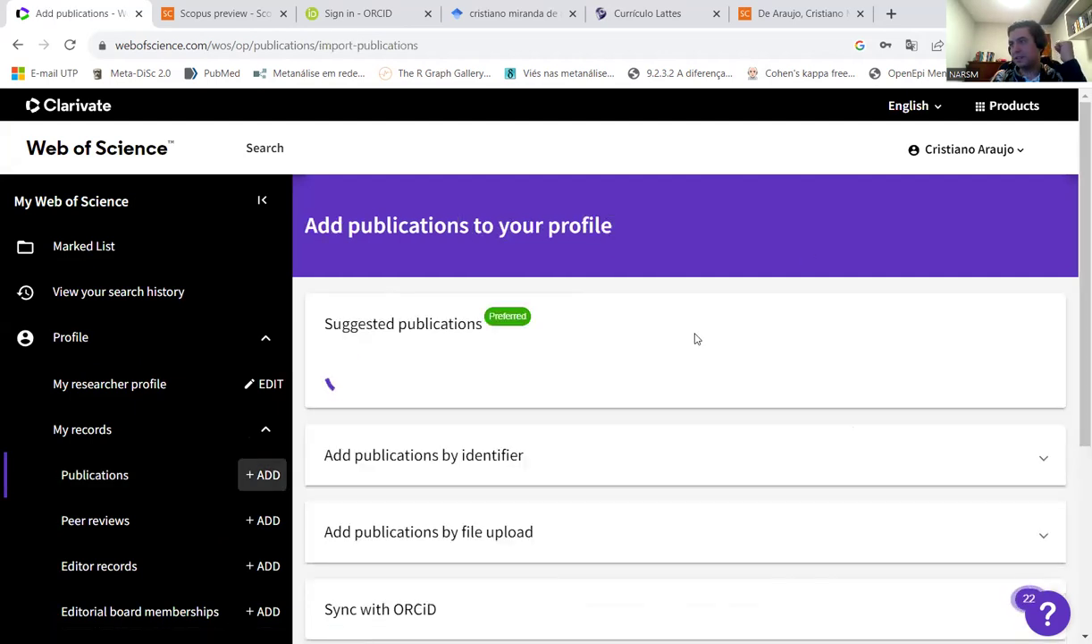
pyautogui.scroll(-2, 630, 317)
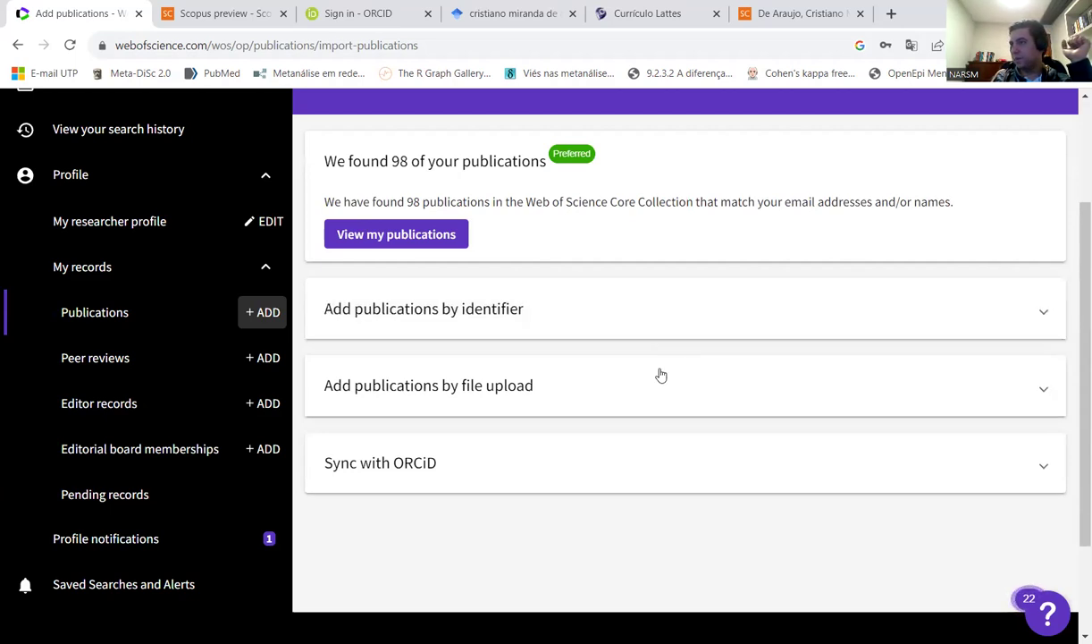
pyautogui.click(1052, 467)
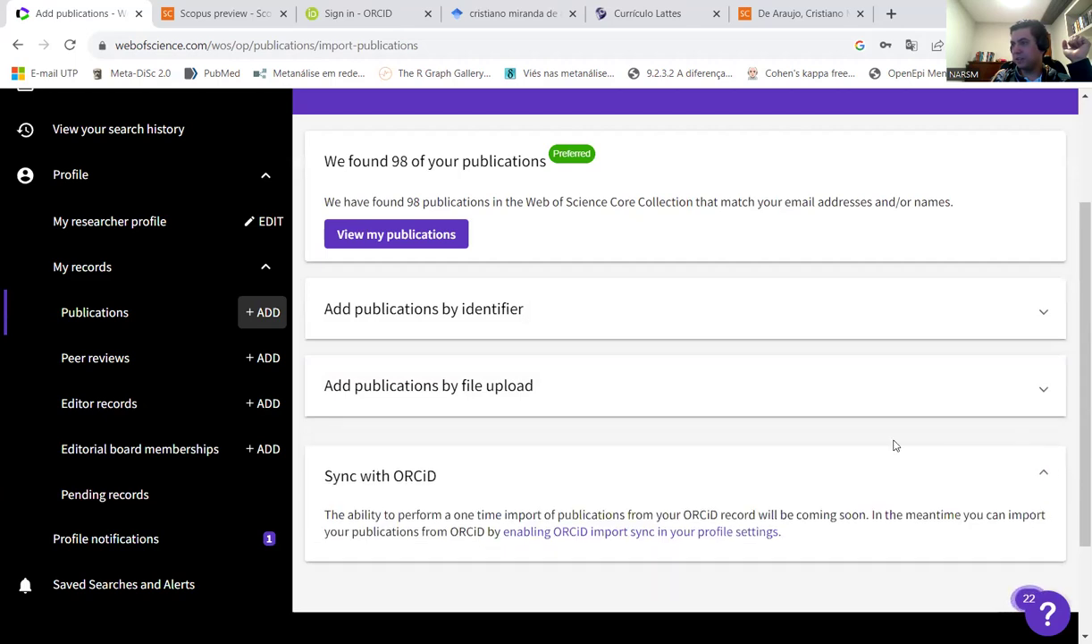
pyautogui.scroll(-3, 836, 445)
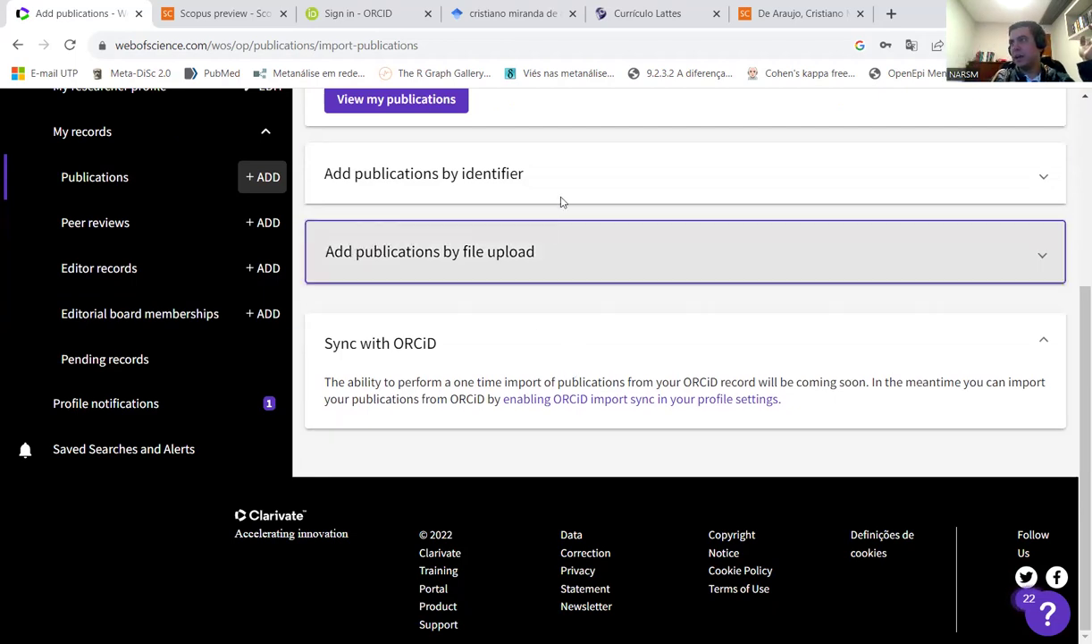
# - Expand the file-upload and add-by-DOI forms, enter no DOI, and return to the Scopus wizard tab
pyautogui.click(589, 250)
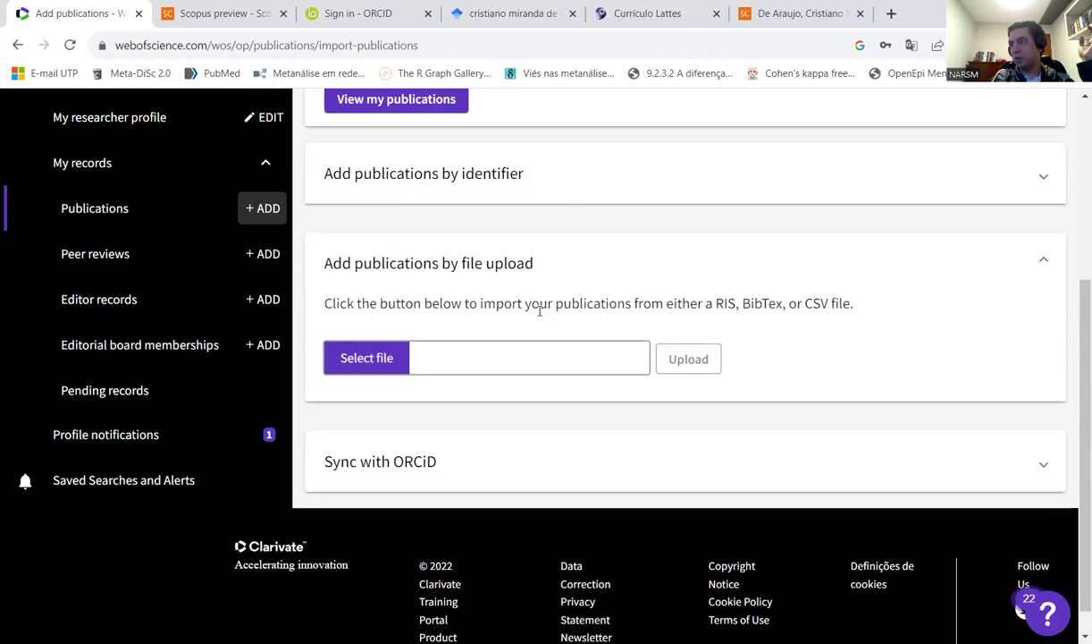
pyautogui.scroll(1, 537, 308)
pyautogui.click(536, 268)
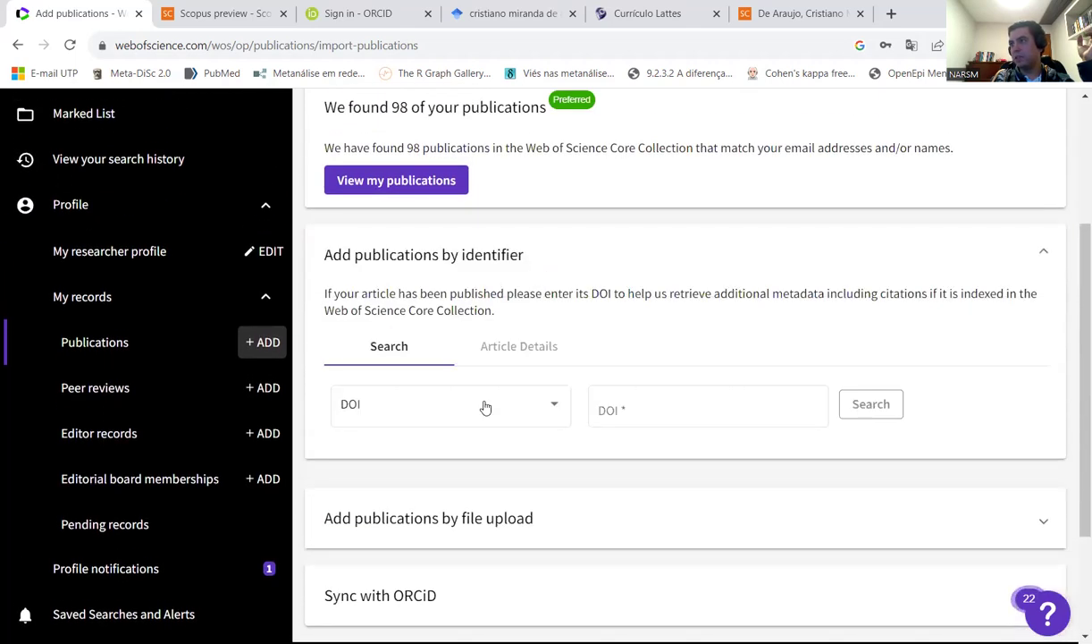
pyautogui.click(618, 404)
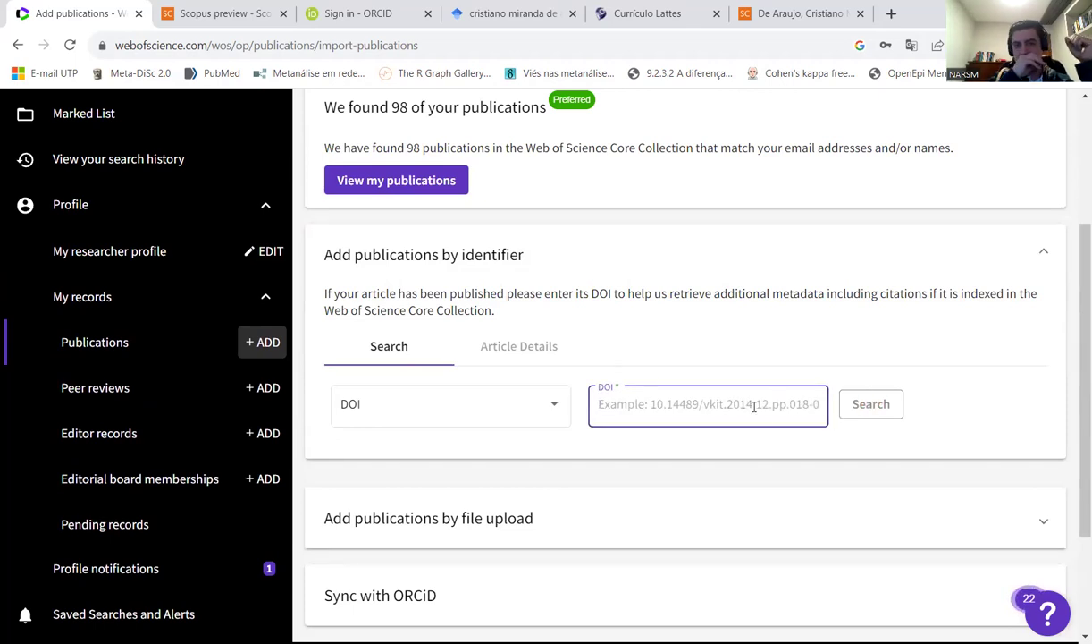
pyautogui.scroll(3, 637, 407)
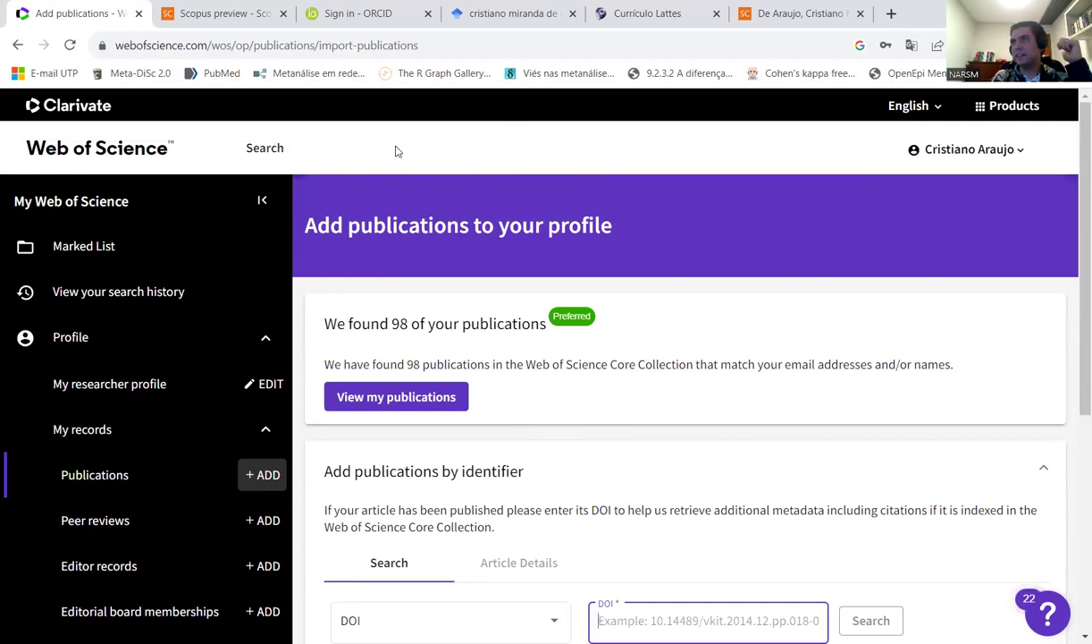
pyautogui.click(338, 236)
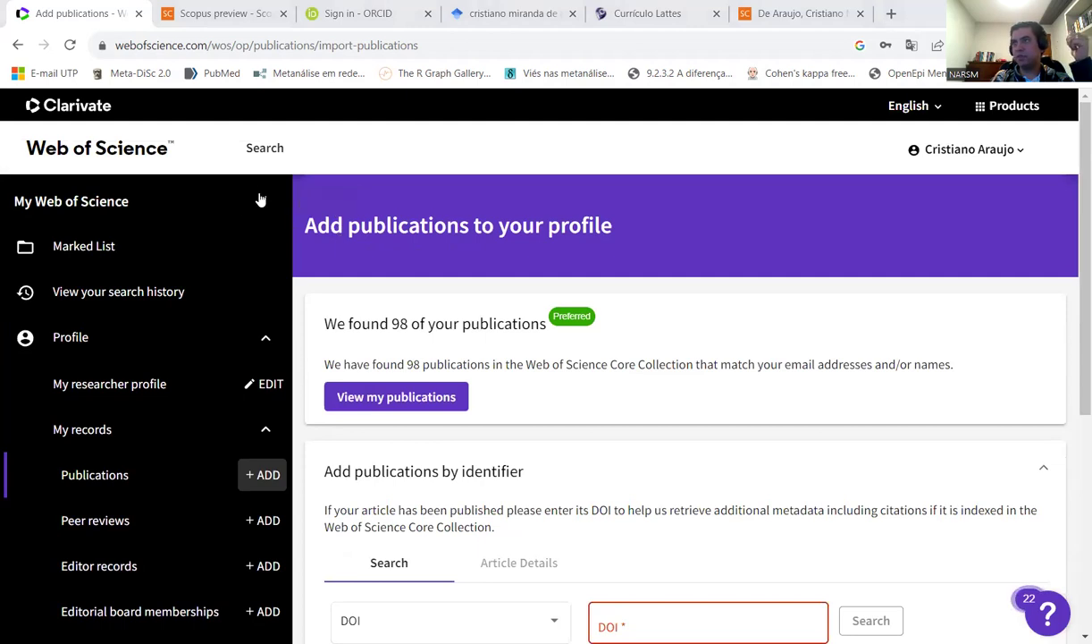
pyautogui.click(224, 15)
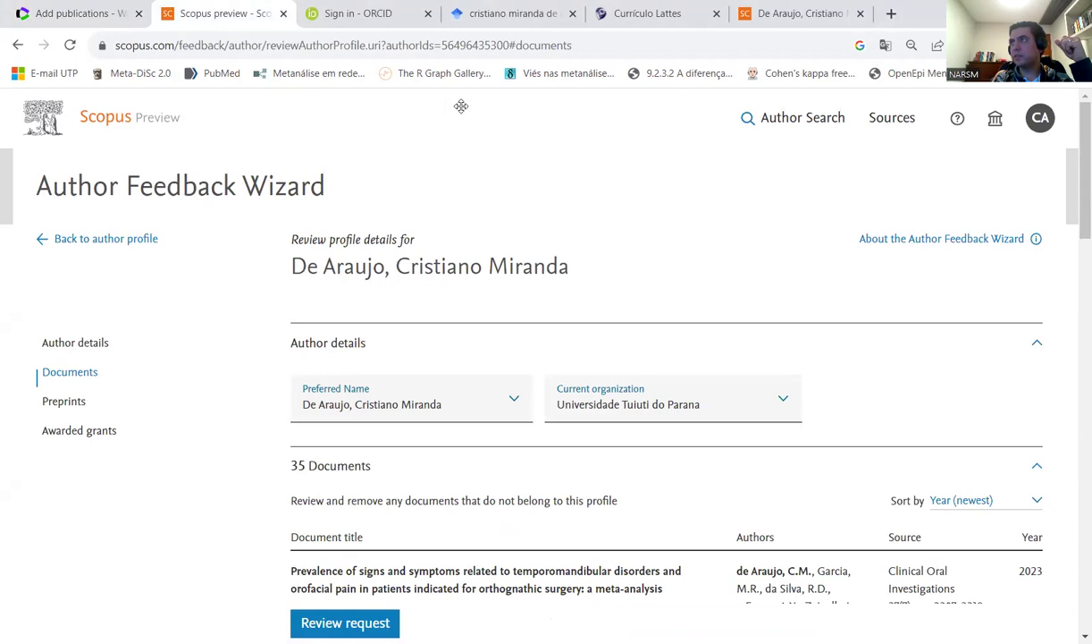
# - Open the Scopus website in a new tab, dismissing the translation prompt
pyautogui.click(893, 14)
pyautogui.write('scopus')
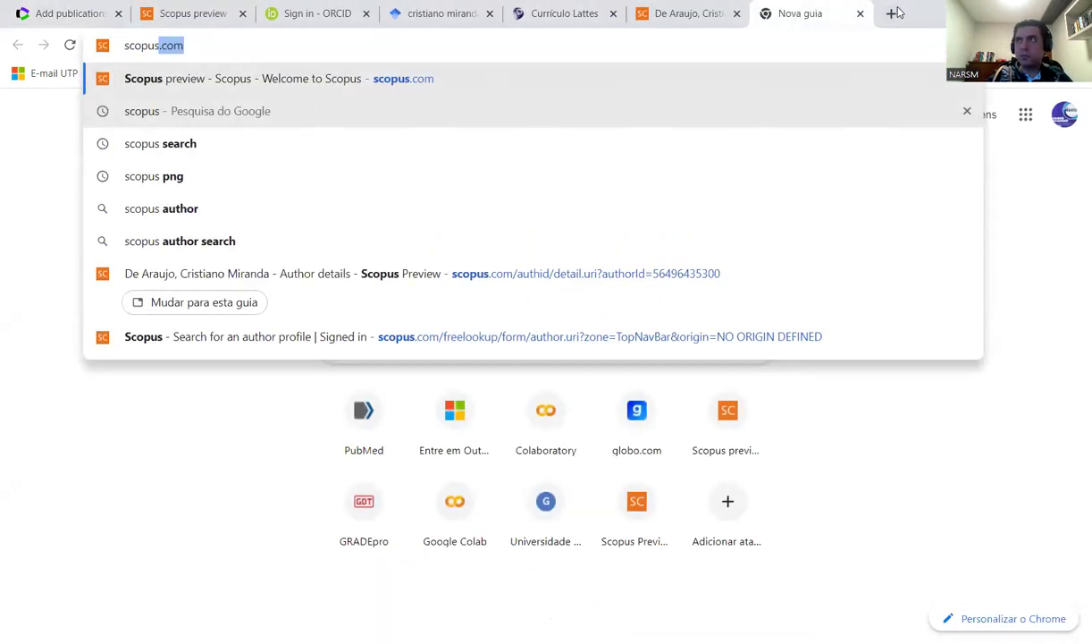
pyautogui.press('Return')
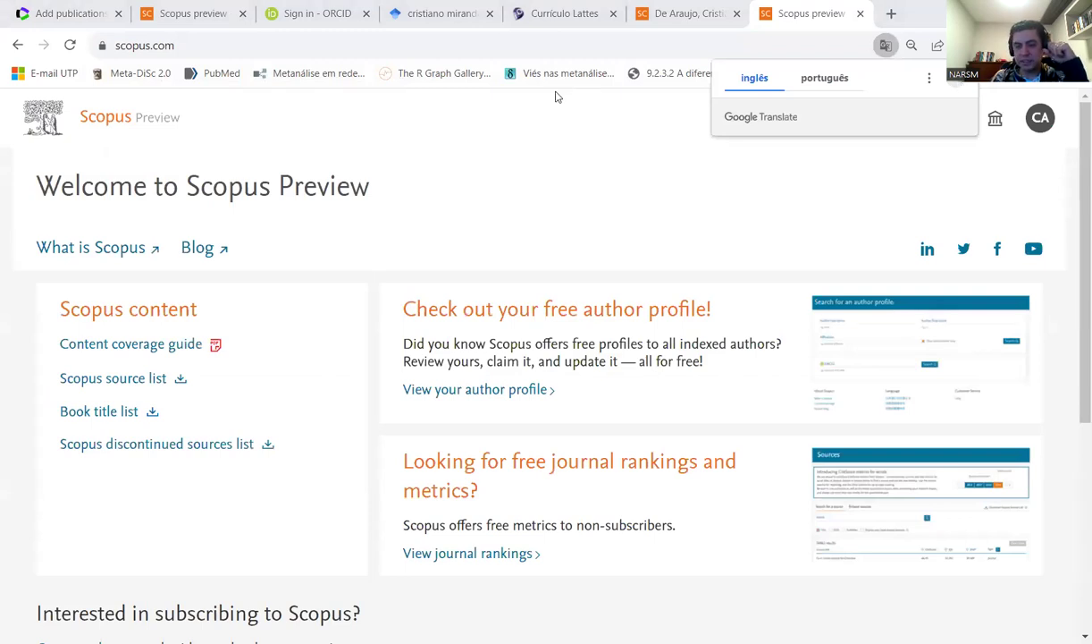
pyautogui.click(567, 264)
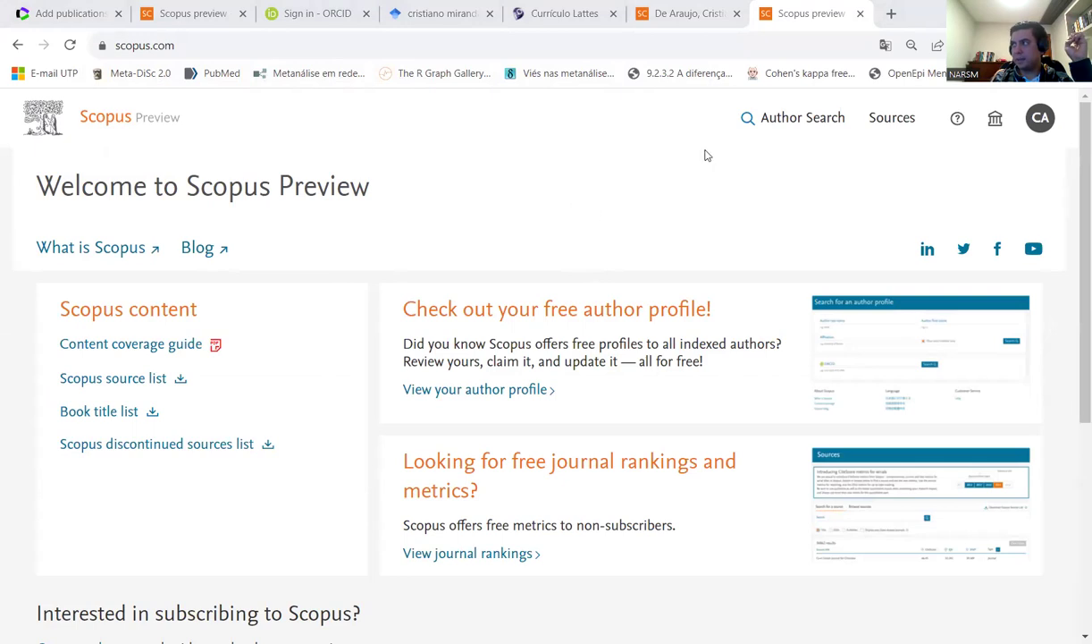
# - Run an Author Search with the prefilled last and first name, listing 4 author results
pyautogui.click(802, 128)
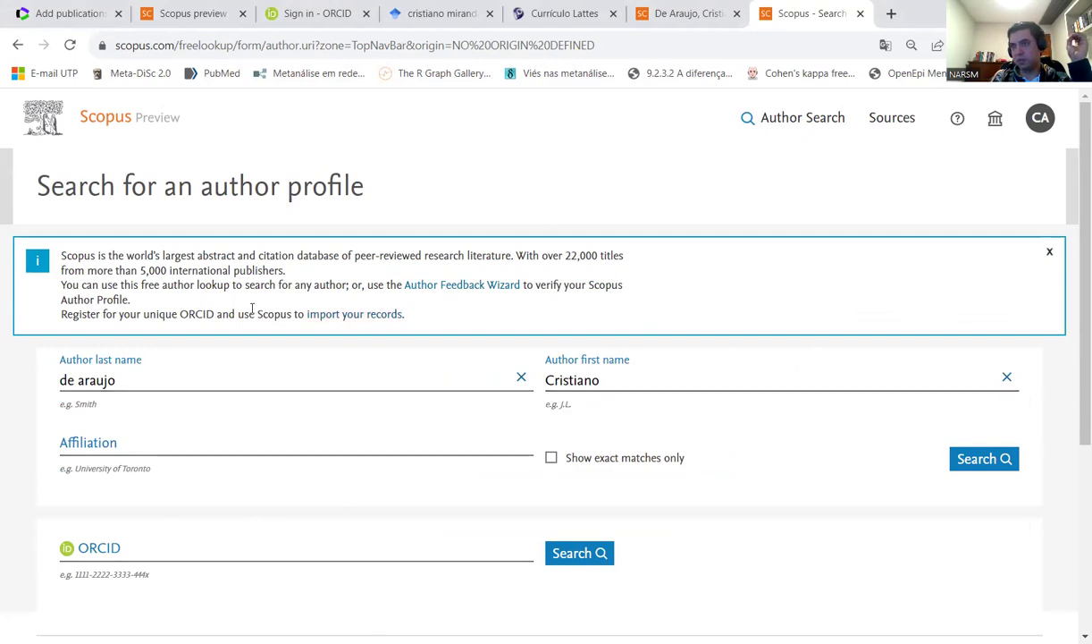
pyautogui.click(132, 376)
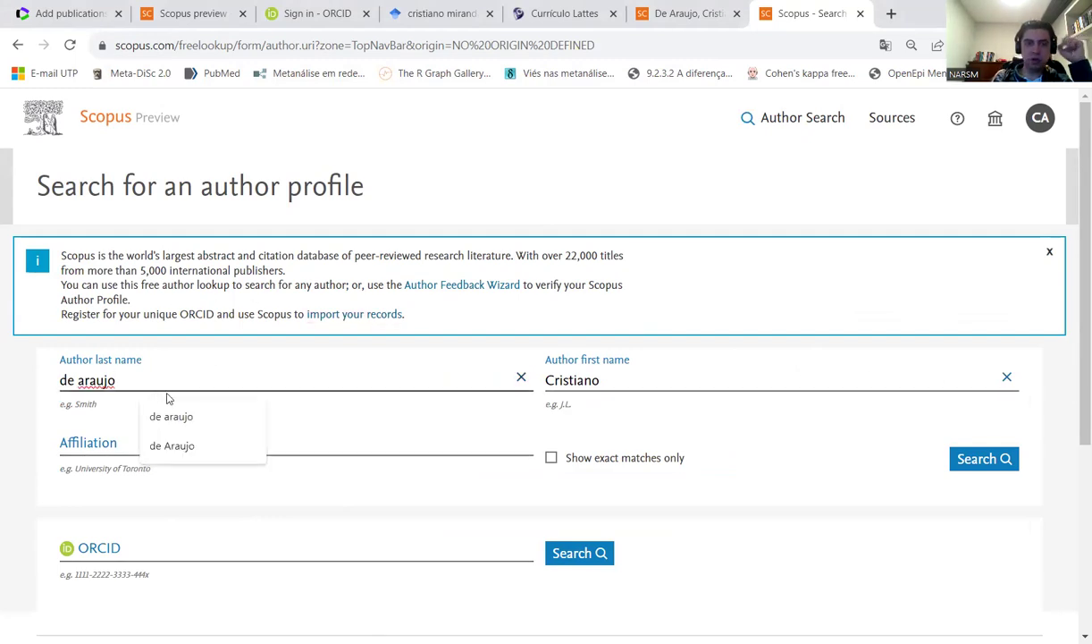
pyautogui.click(1008, 453)
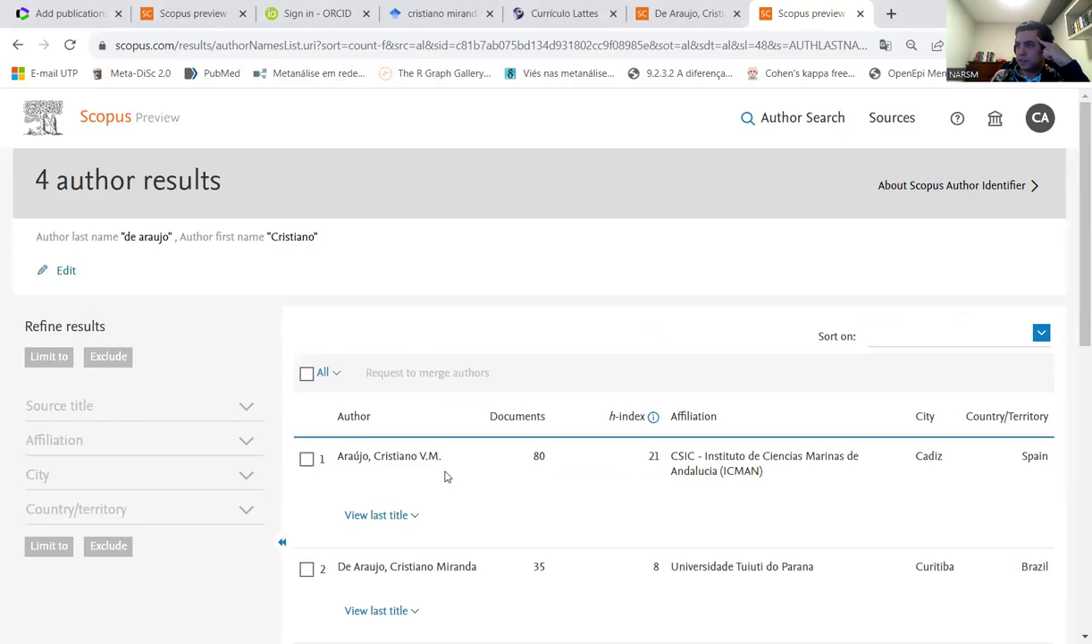
pyautogui.scroll(-2, 783, 458)
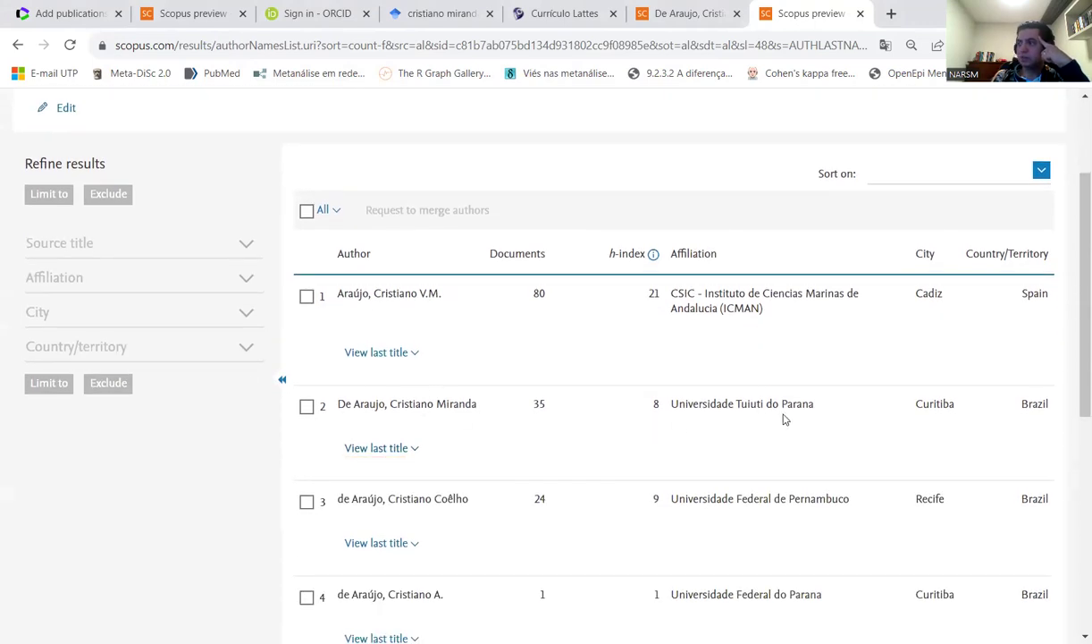
pyautogui.scroll(-2, 786, 418)
pyautogui.scroll(1, 777, 403)
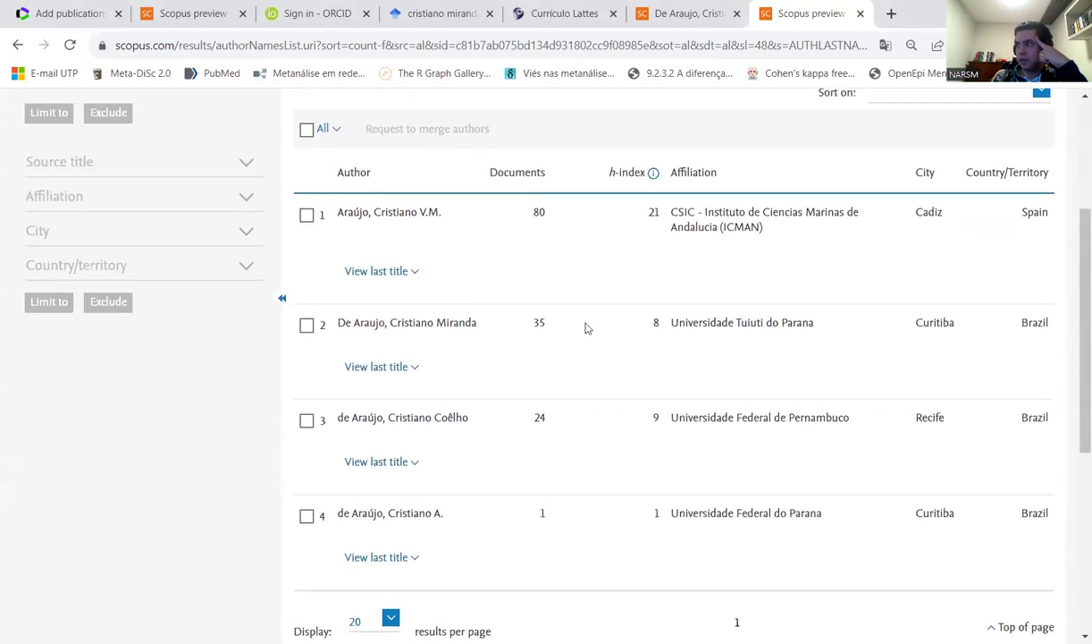
# - Open the 35-document Universidade Tuiuti do Parana author's details page
pyautogui.click(385, 326)
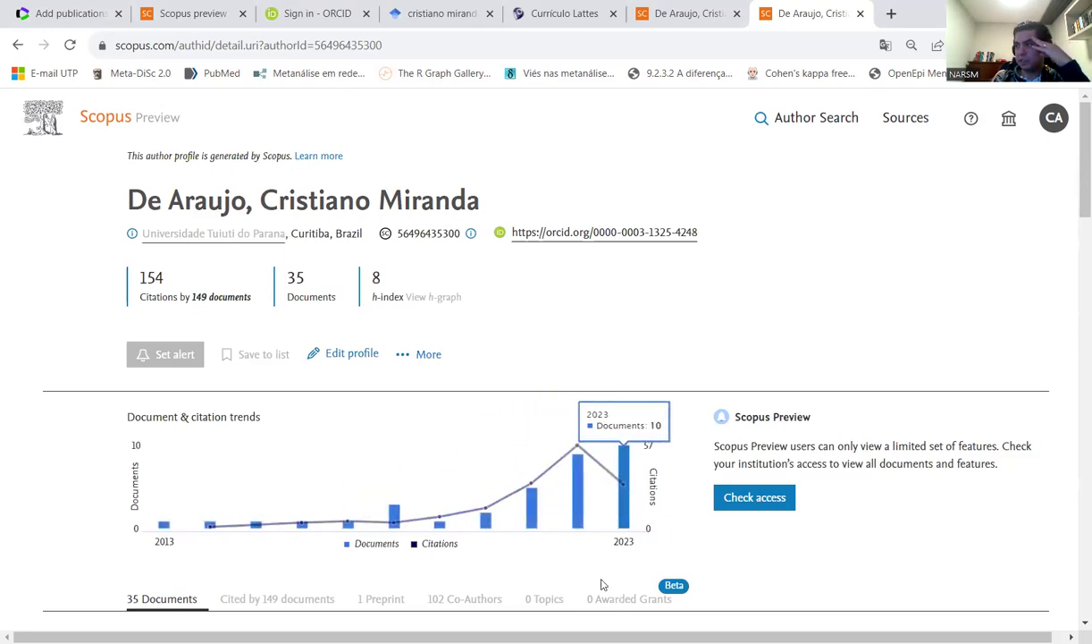
pyautogui.click(728, 502)
pyautogui.scroll(-2, 690, 538)
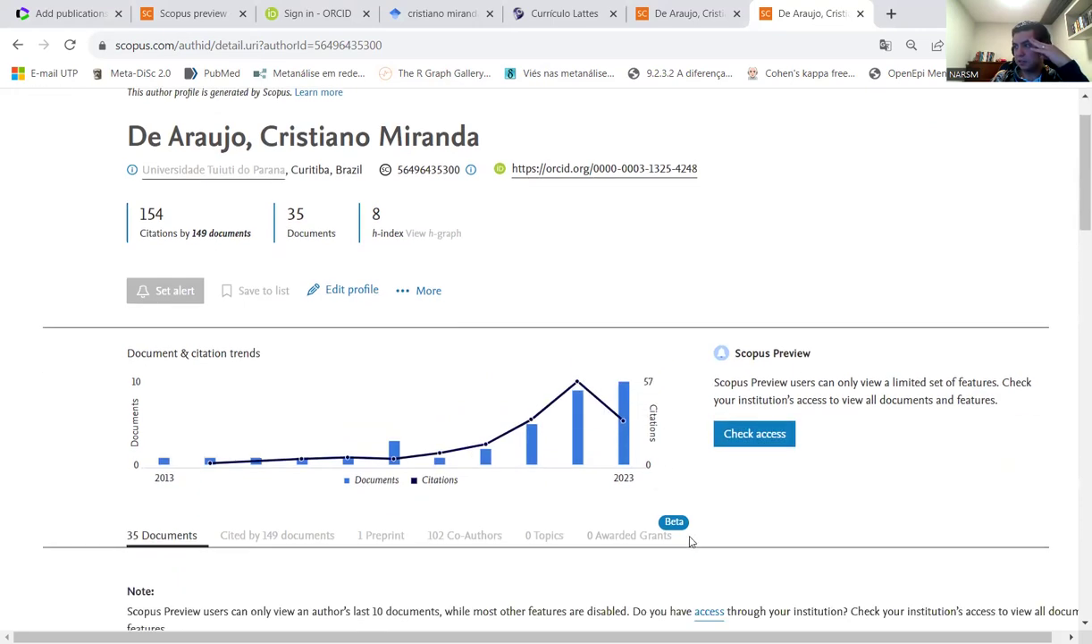
pyautogui.scroll(-1, 691, 541)
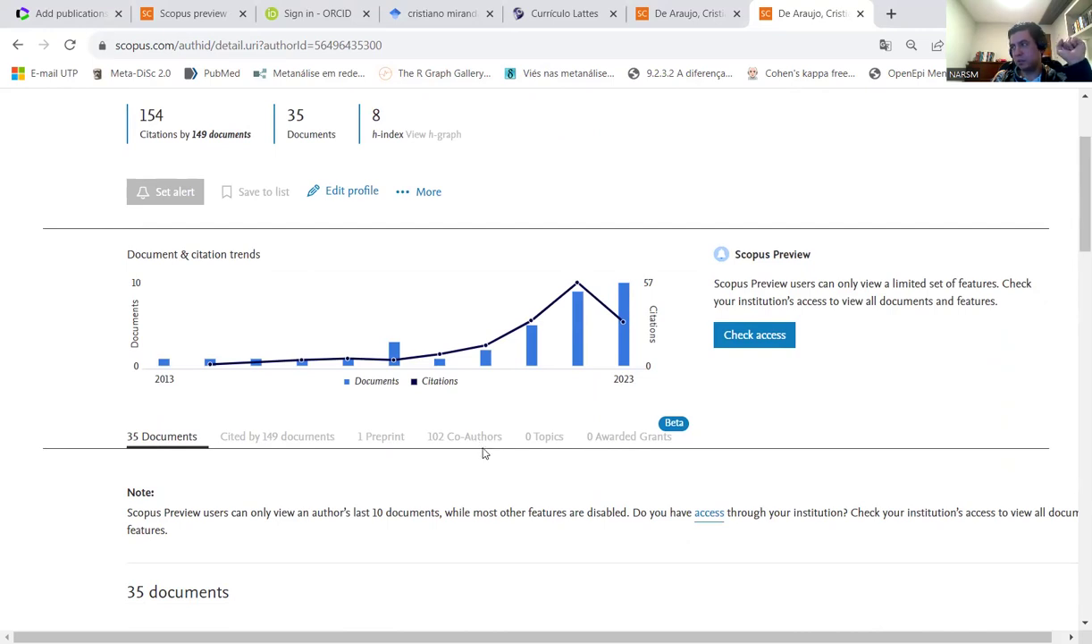
pyautogui.scroll(-3, 483, 453)
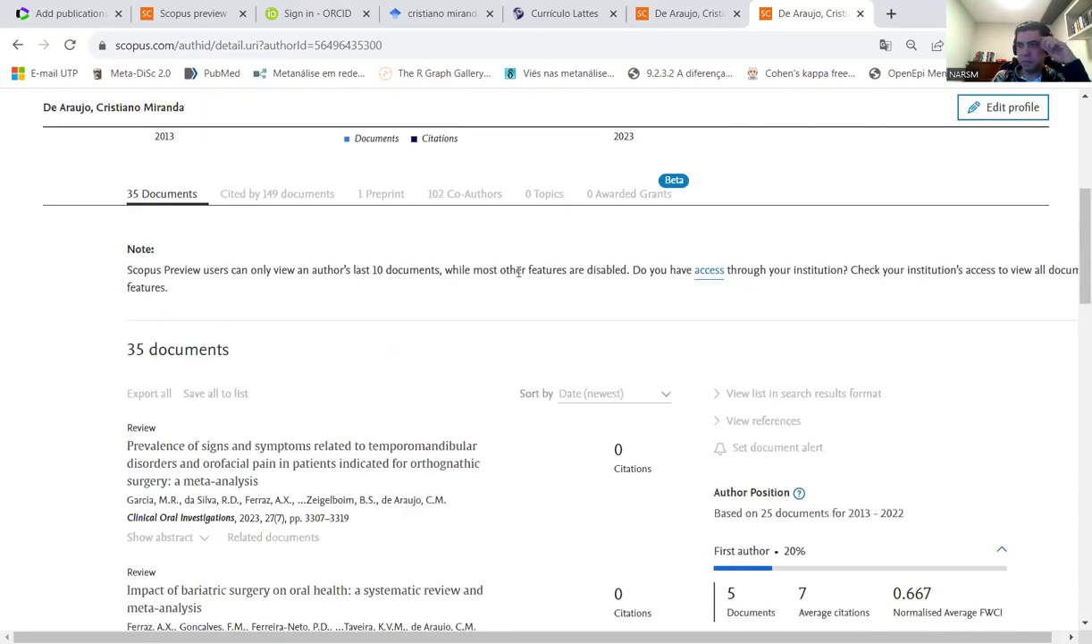
pyautogui.scroll(-3, 125, 412)
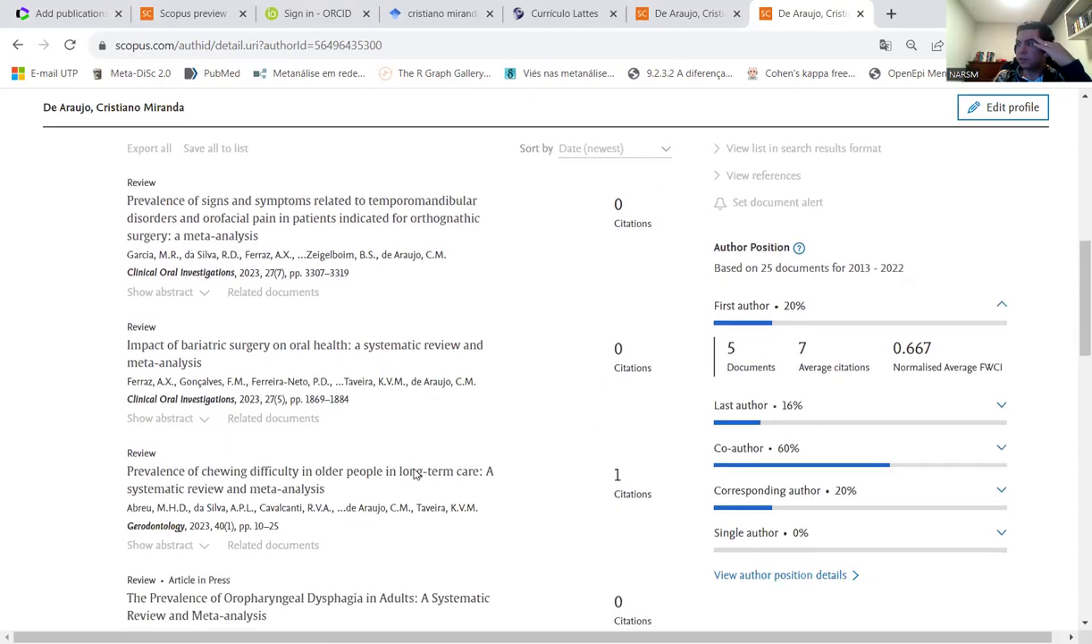
pyautogui.scroll(-1, 414, 474)
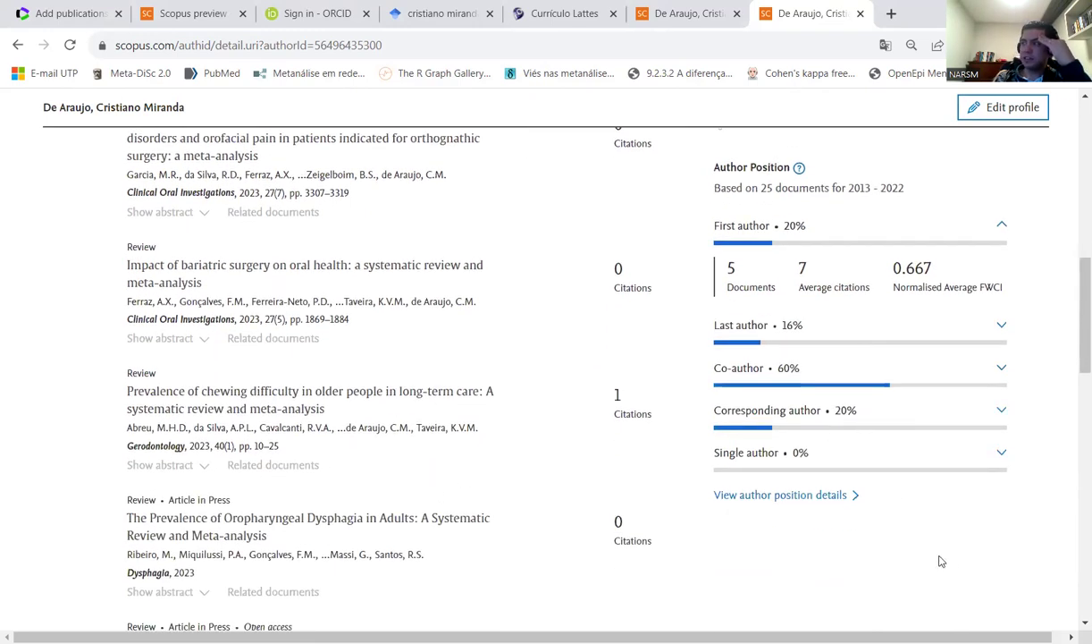
pyautogui.scroll(1, 940, 559)
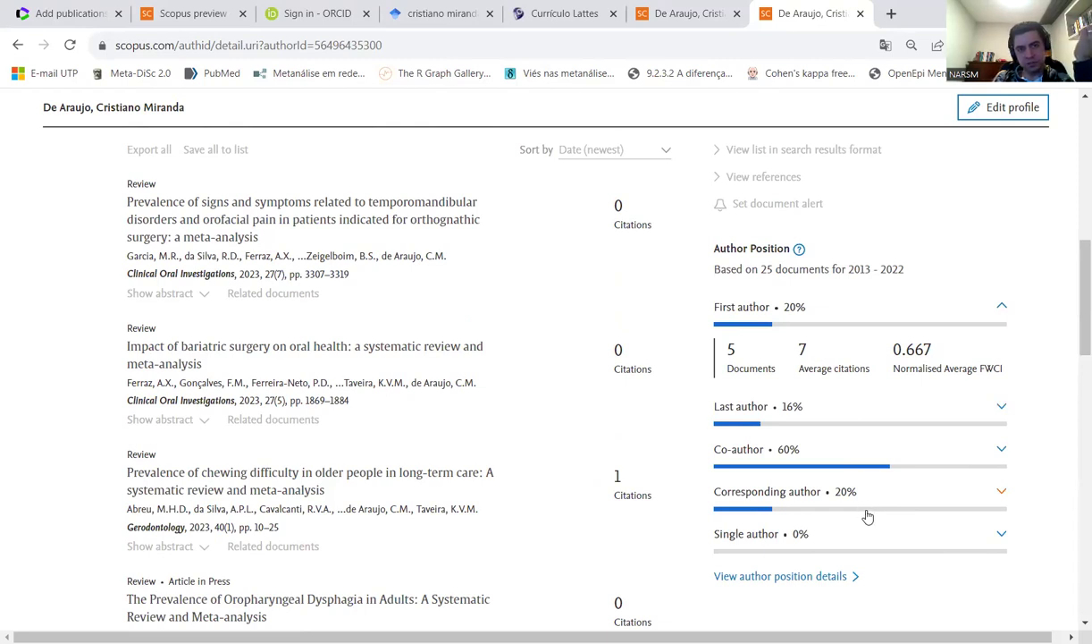
pyautogui.scroll(-1, 664, 489)
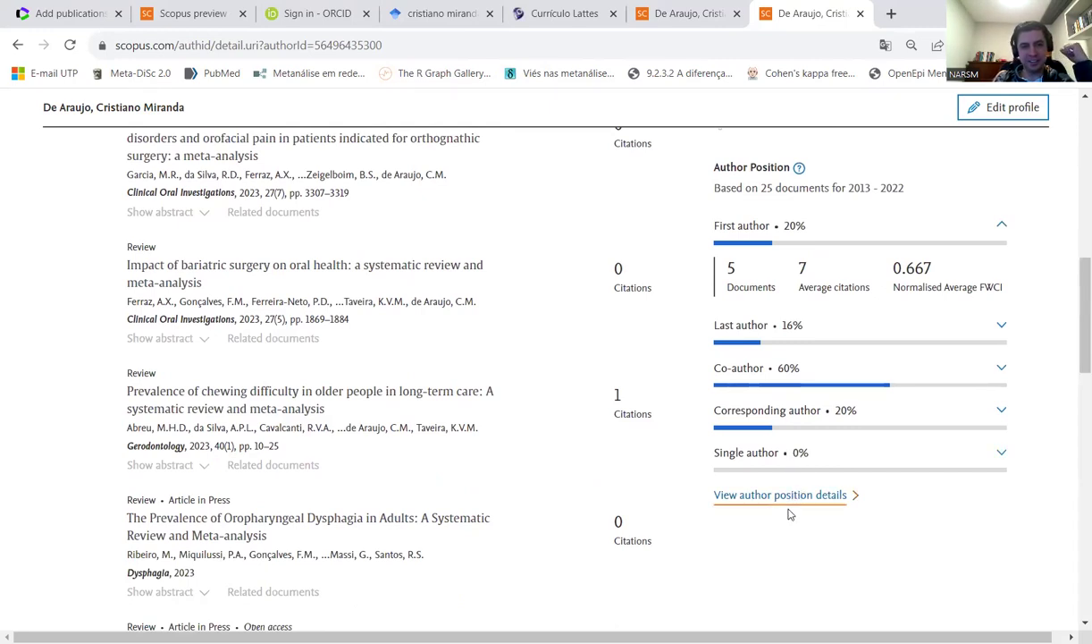
pyautogui.scroll(-4, 730, 549)
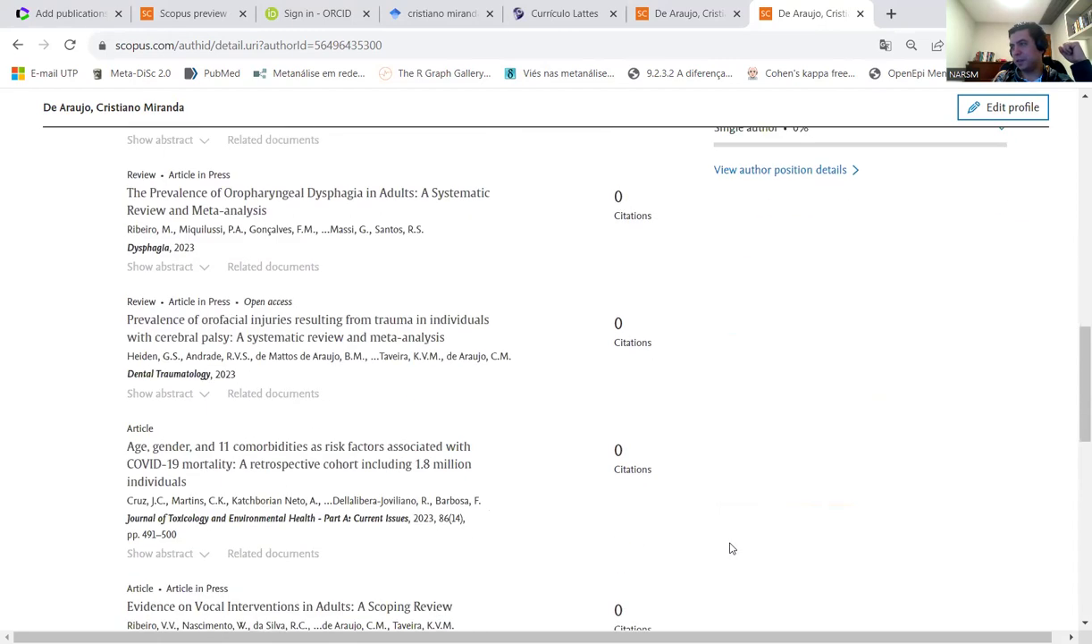
pyautogui.scroll(6, 724, 537)
pyautogui.scroll(3, 706, 483)
pyautogui.scroll(-4, 683, 428)
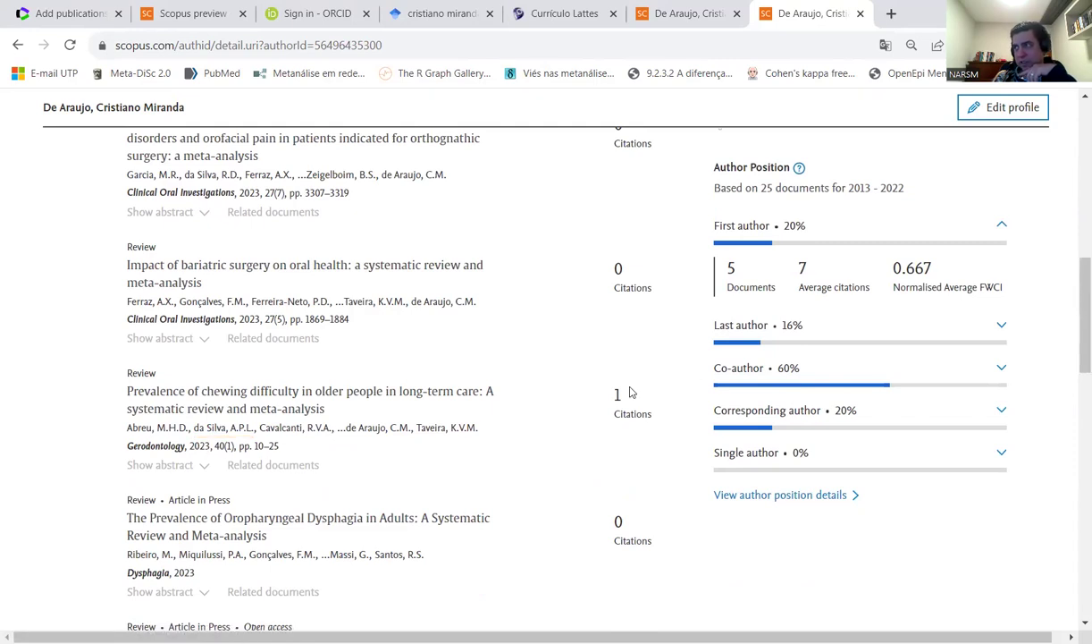
pyautogui.scroll(-7, 629, 393)
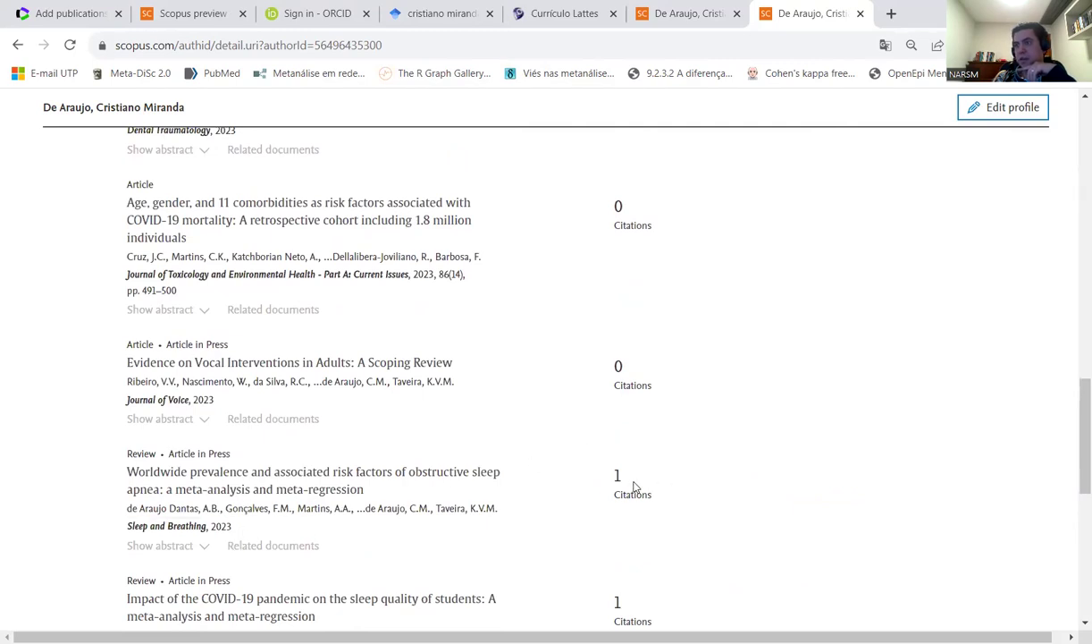
pyautogui.scroll(-2, 528, 523)
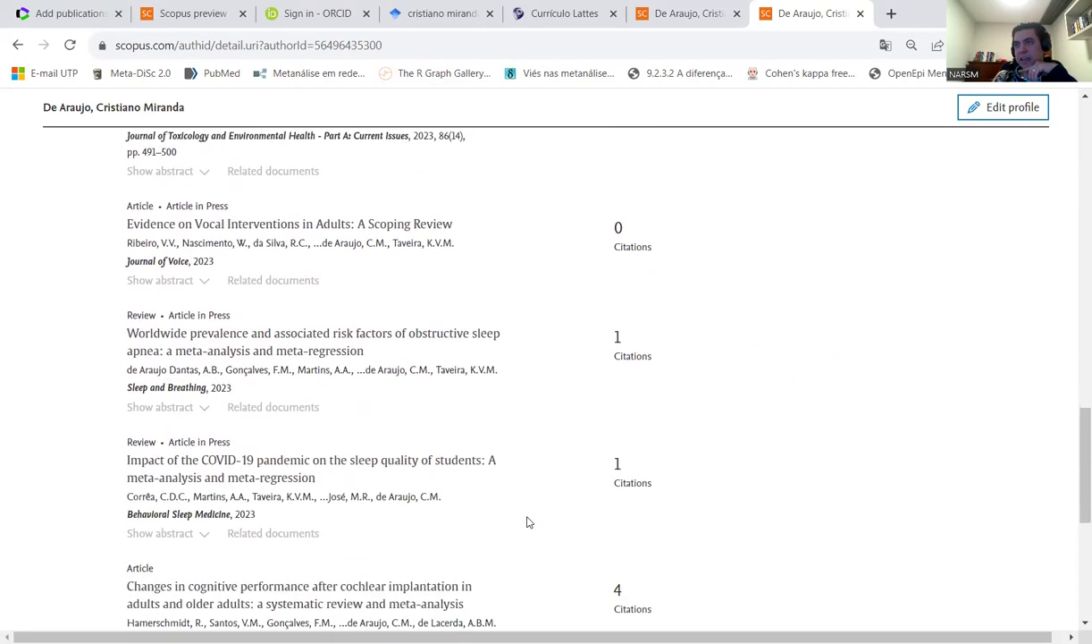
pyautogui.scroll(4, 529, 523)
pyautogui.scroll(1, 529, 523)
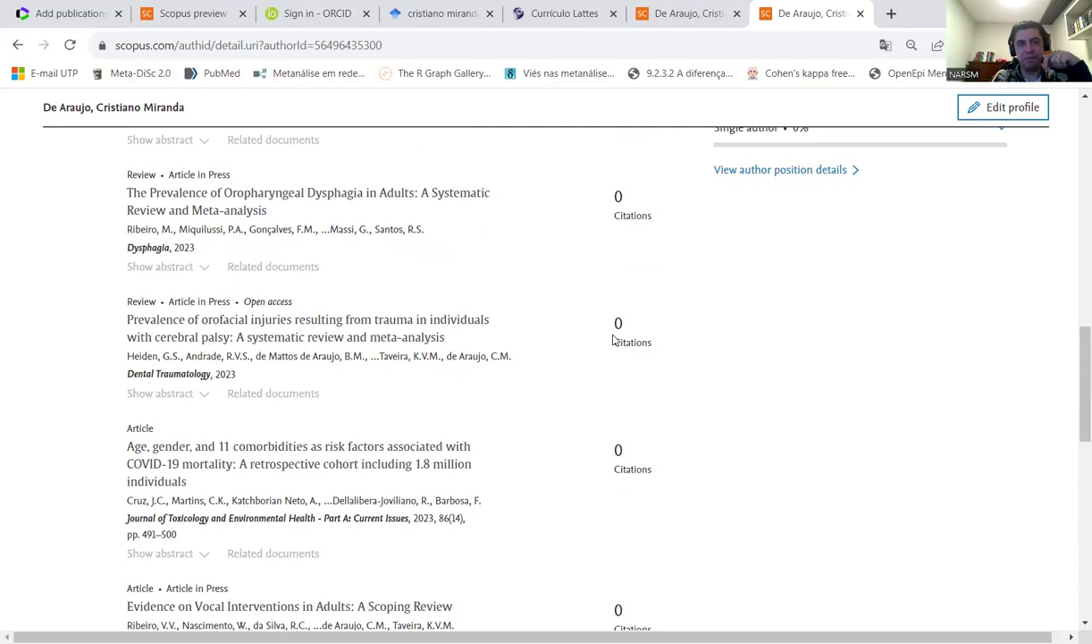
pyautogui.scroll(6, 812, 339)
pyautogui.scroll(1, 808, 339)
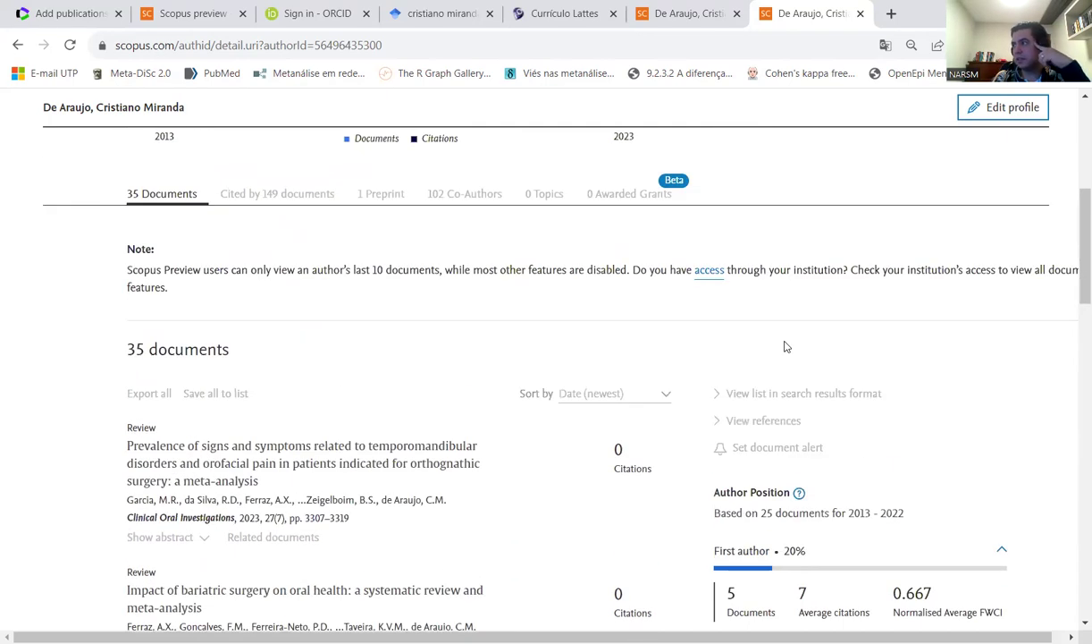
pyautogui.scroll(2, 551, 334)
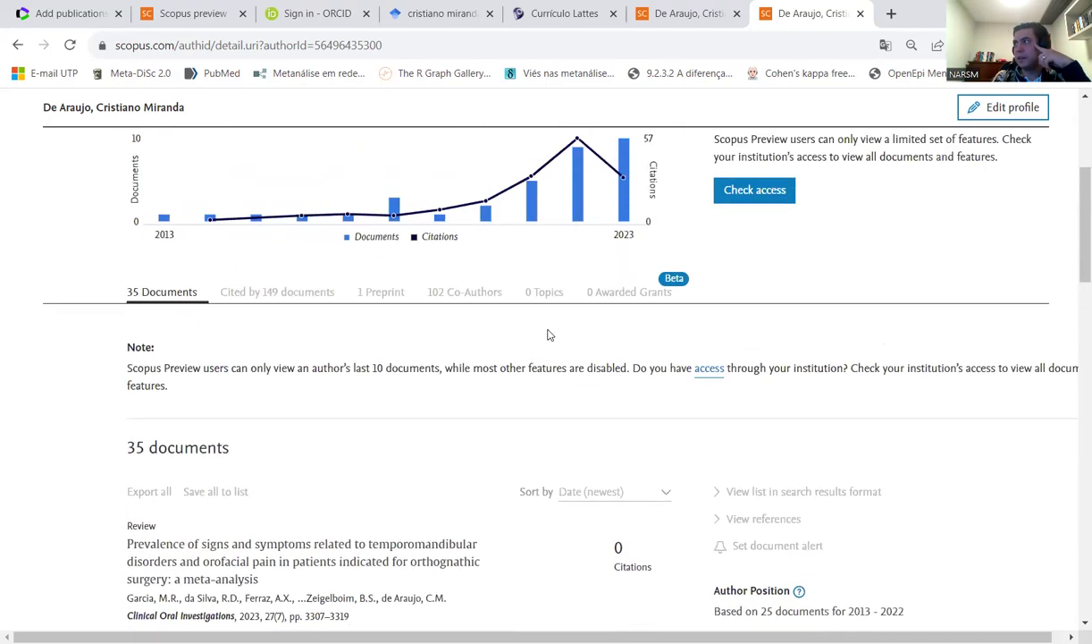
pyautogui.scroll(3, 550, 334)
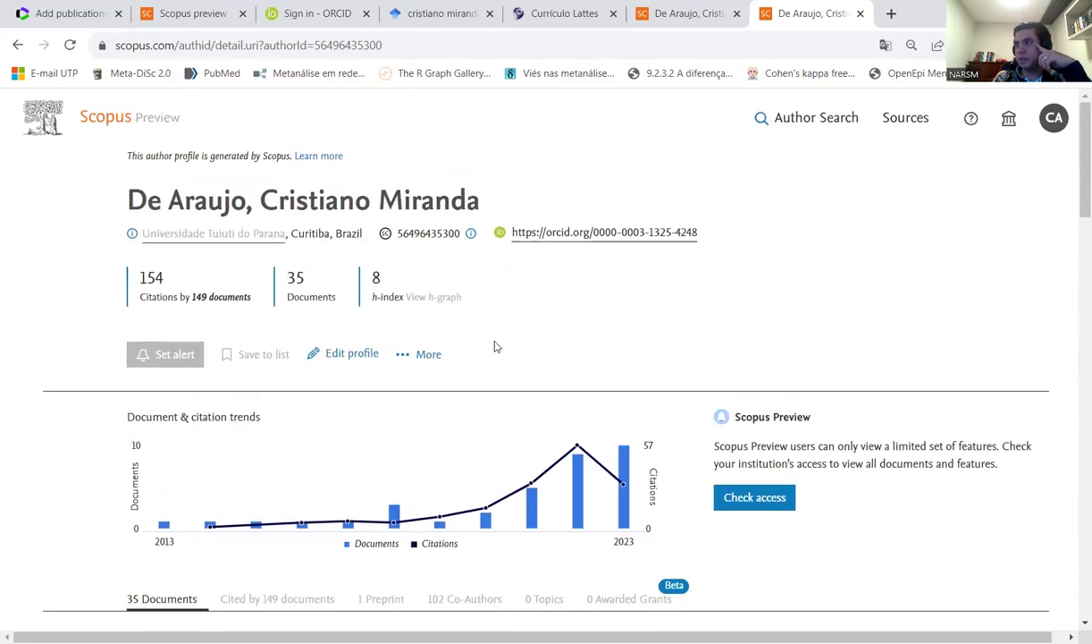
# - Start an author feedback request, confirming it is your profile and keeping the current association
pyautogui.click(350, 356)
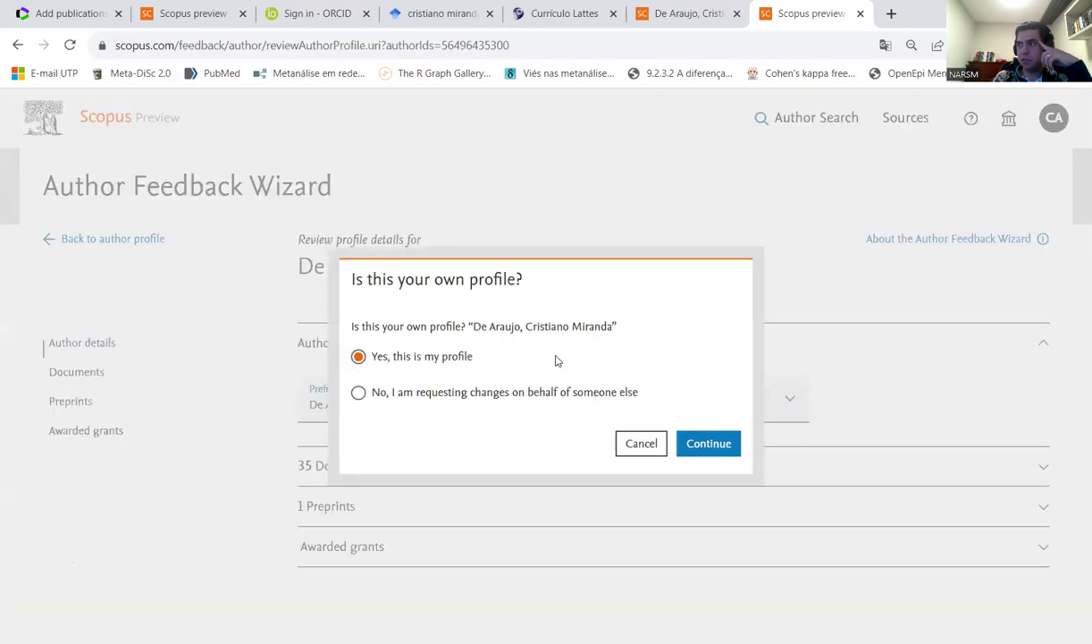
pyautogui.click(703, 444)
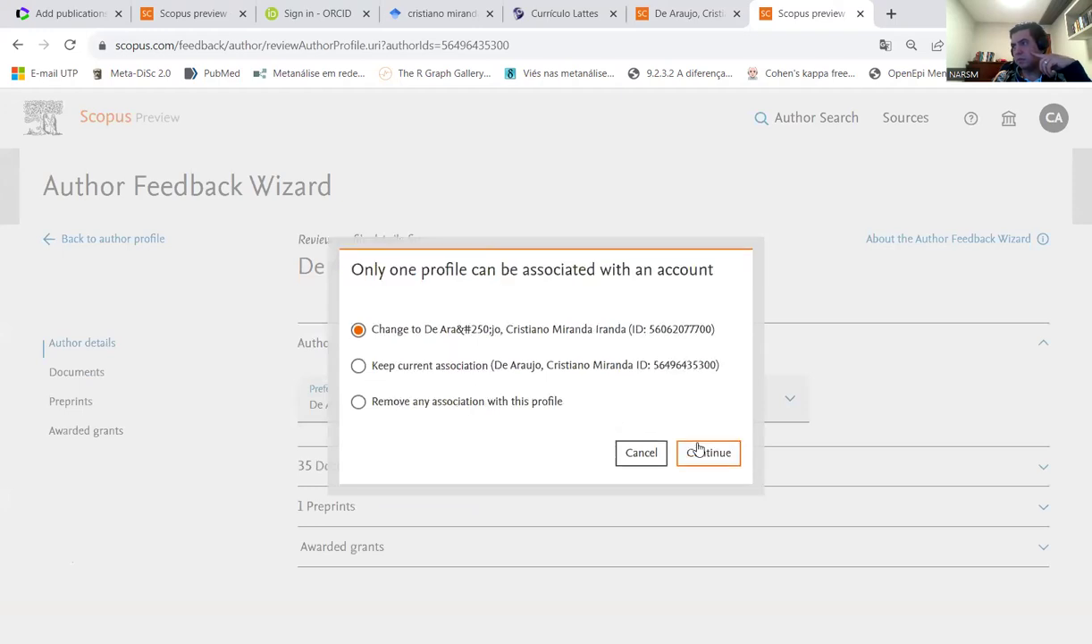
pyautogui.click(446, 376)
pyautogui.click(726, 452)
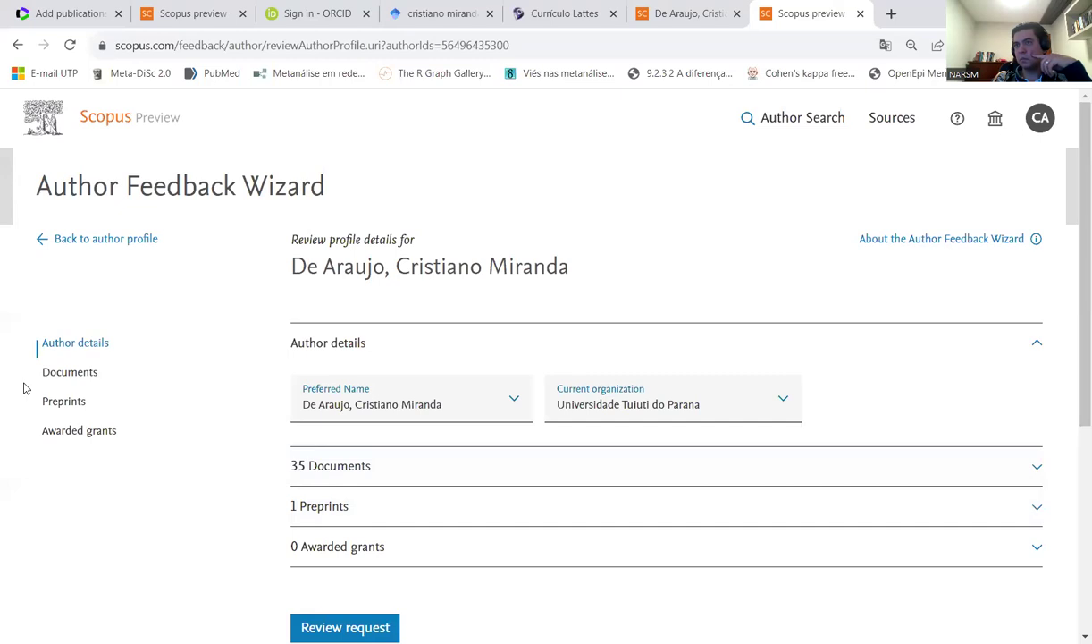
# - Jump to the profile's 35 documents in the feedback wizard
pyautogui.click(70, 371)
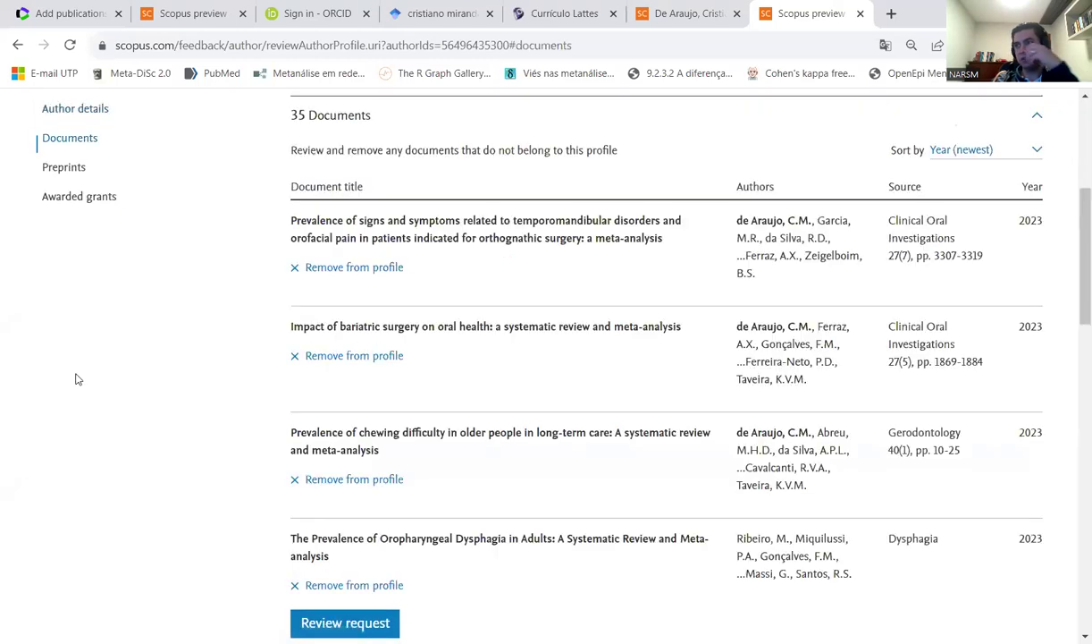
pyautogui.scroll(4, 556, 313)
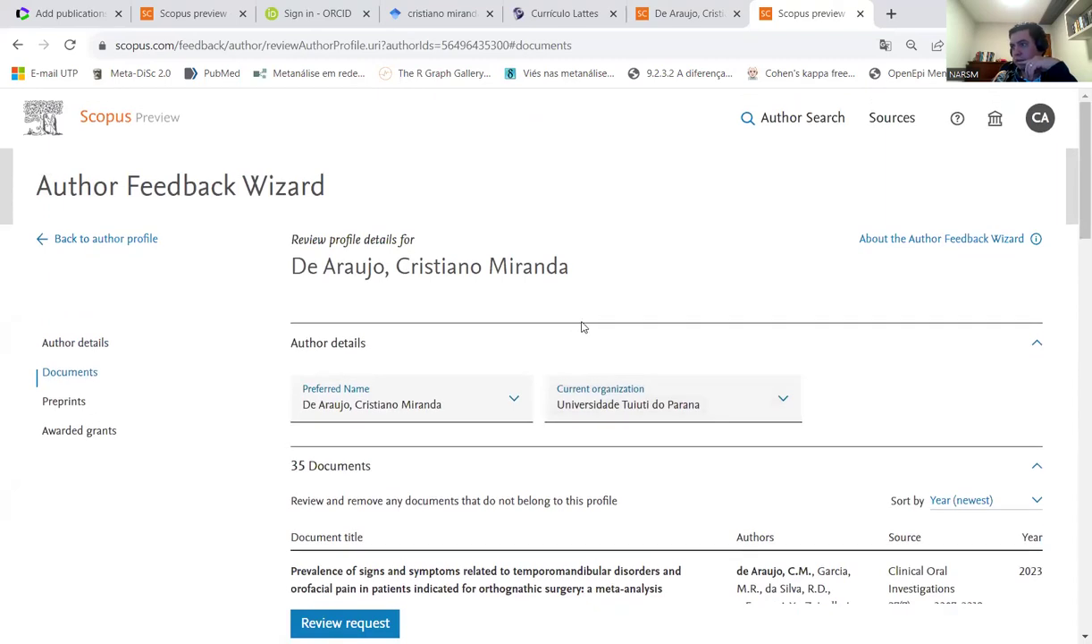
pyautogui.scroll(-10, 527, 402)
pyautogui.scroll(-3, 517, 406)
pyautogui.scroll(5, 516, 408)
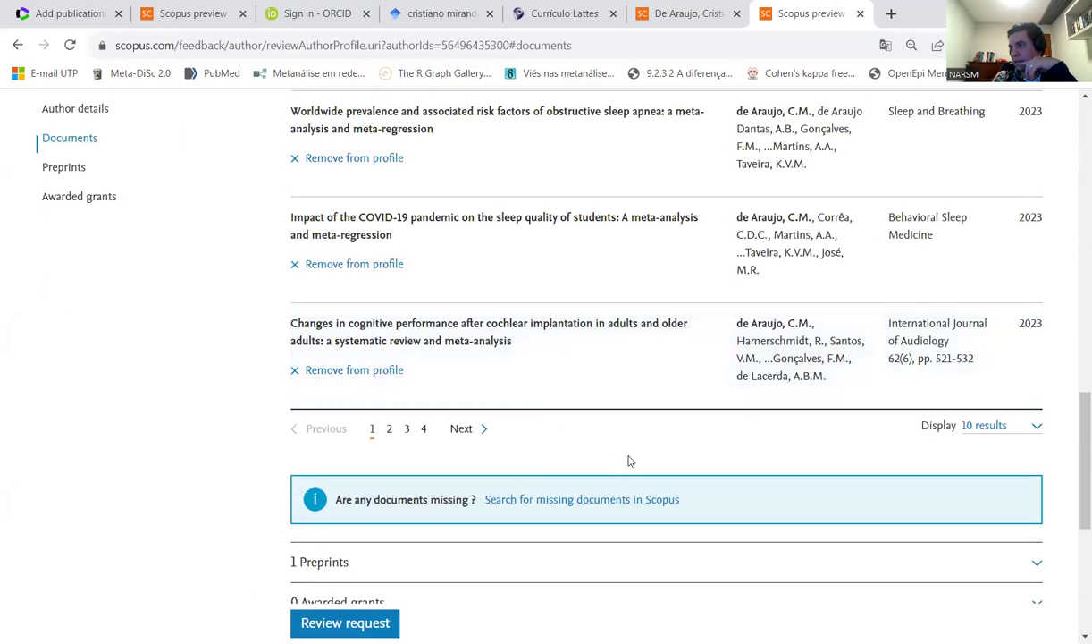
# - Search for missing documents using the term 'orthodontics', then close the search results
pyautogui.click(621, 508)
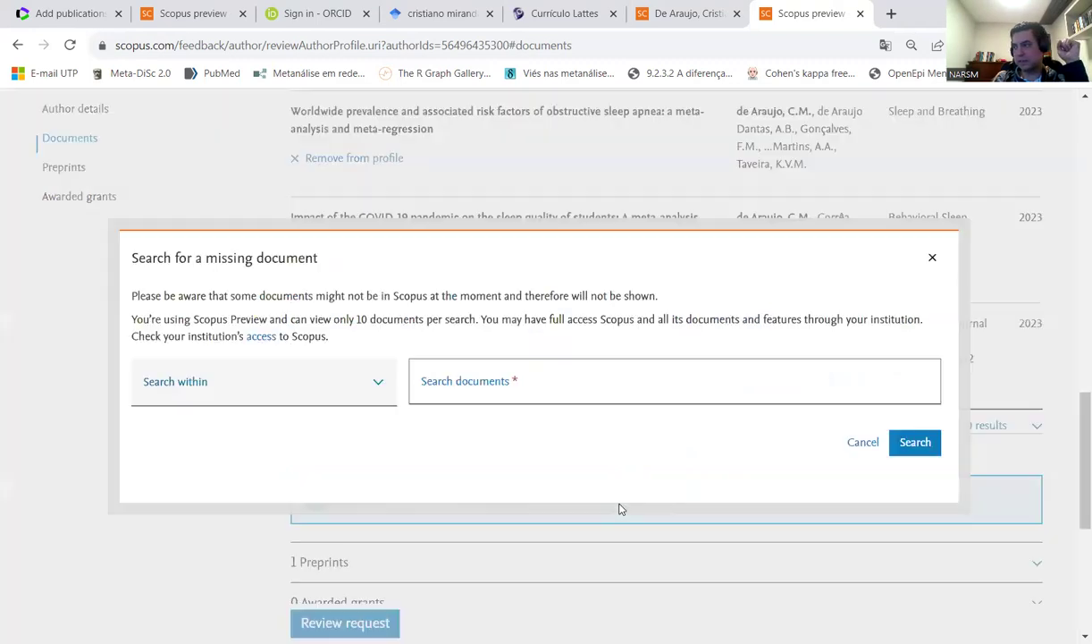
pyautogui.click(481, 391)
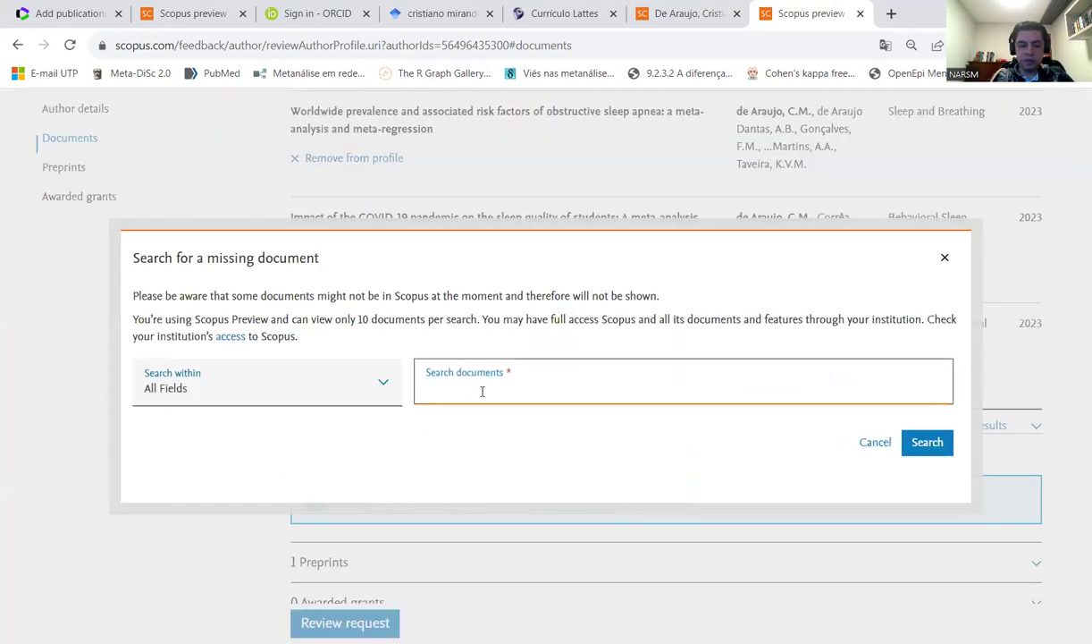
pyautogui.write('orthodontics')
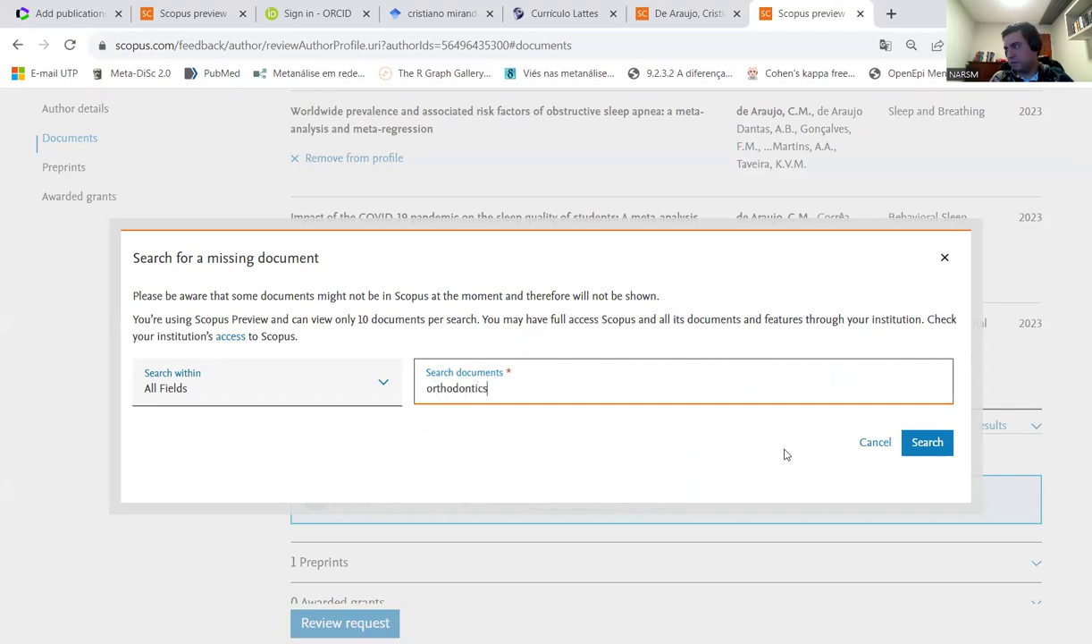
pyautogui.click(925, 442)
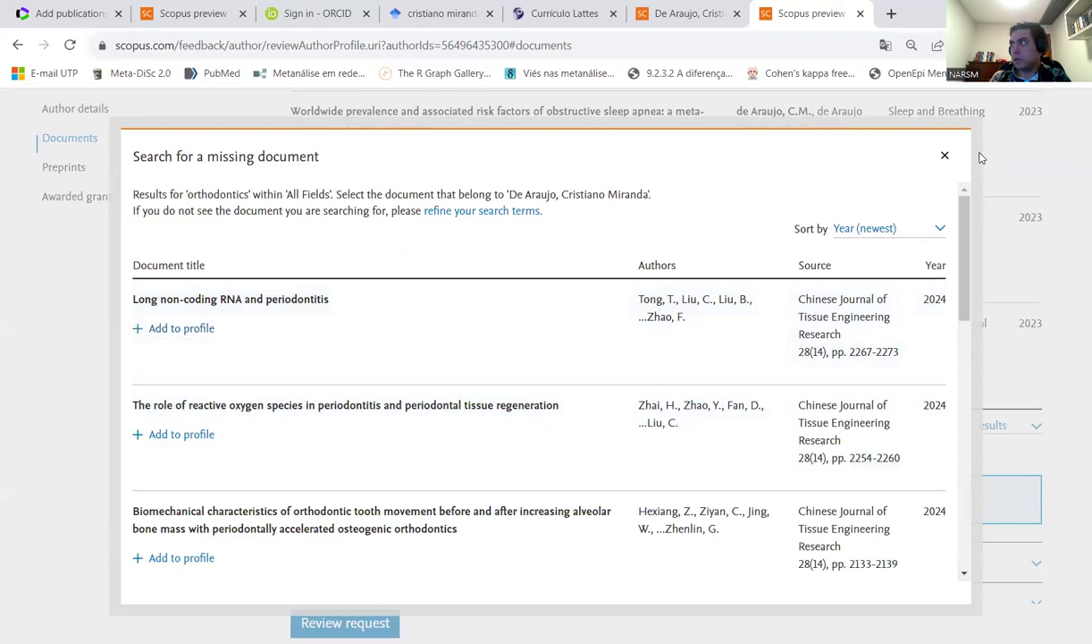
pyautogui.click(944, 155)
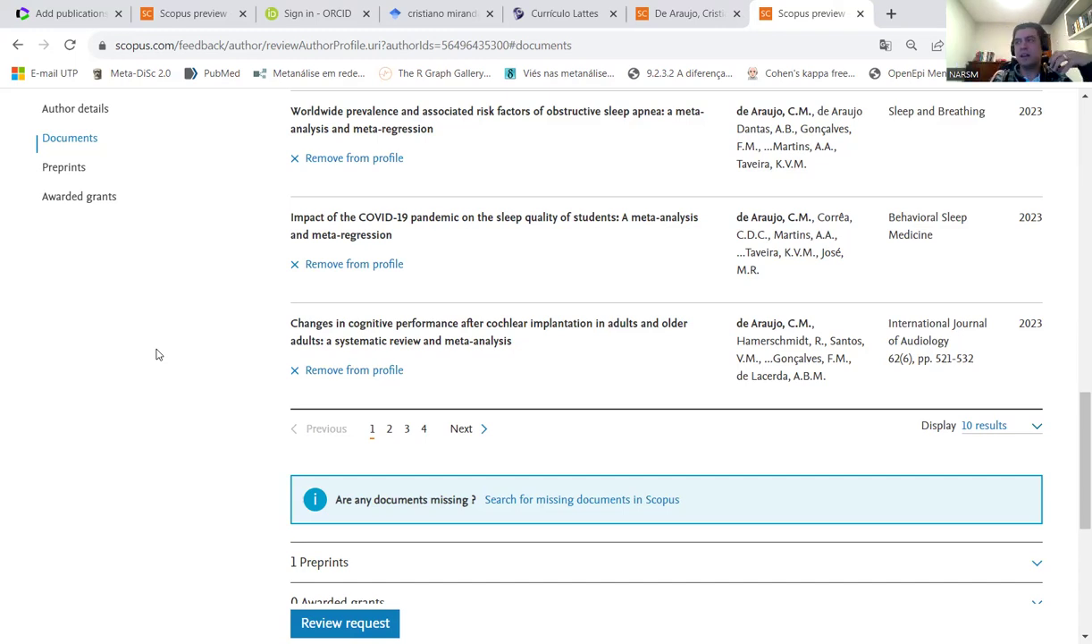
pyautogui.scroll(5, 228, 456)
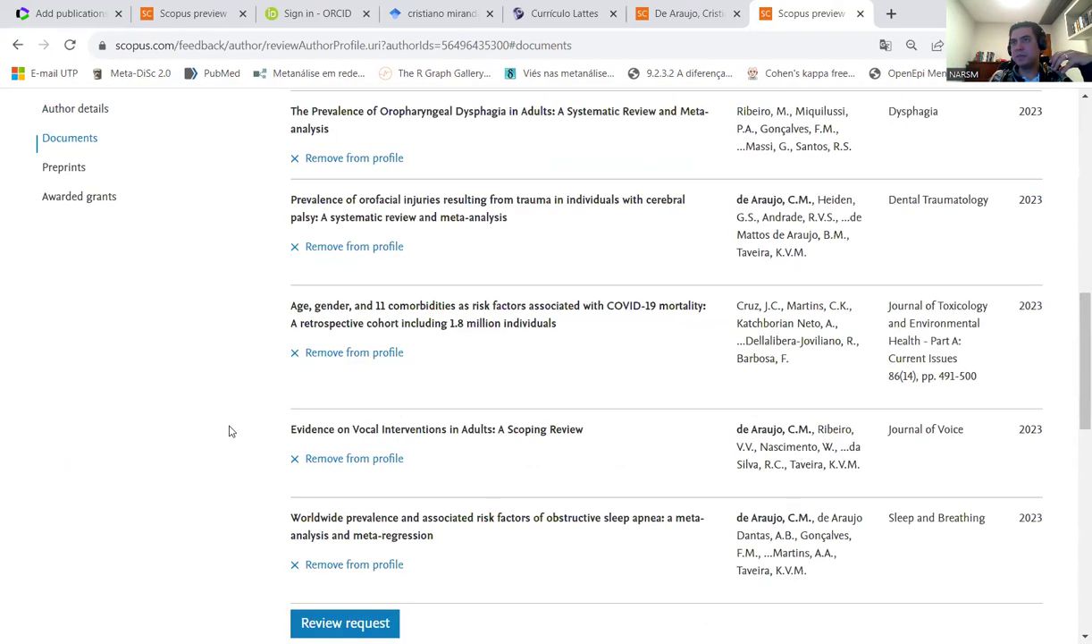
pyautogui.scroll(5, 229, 432)
# - Go back to the author results comparing four similar profiles, then show the Google Scholar results
pyautogui.click(18, 45)
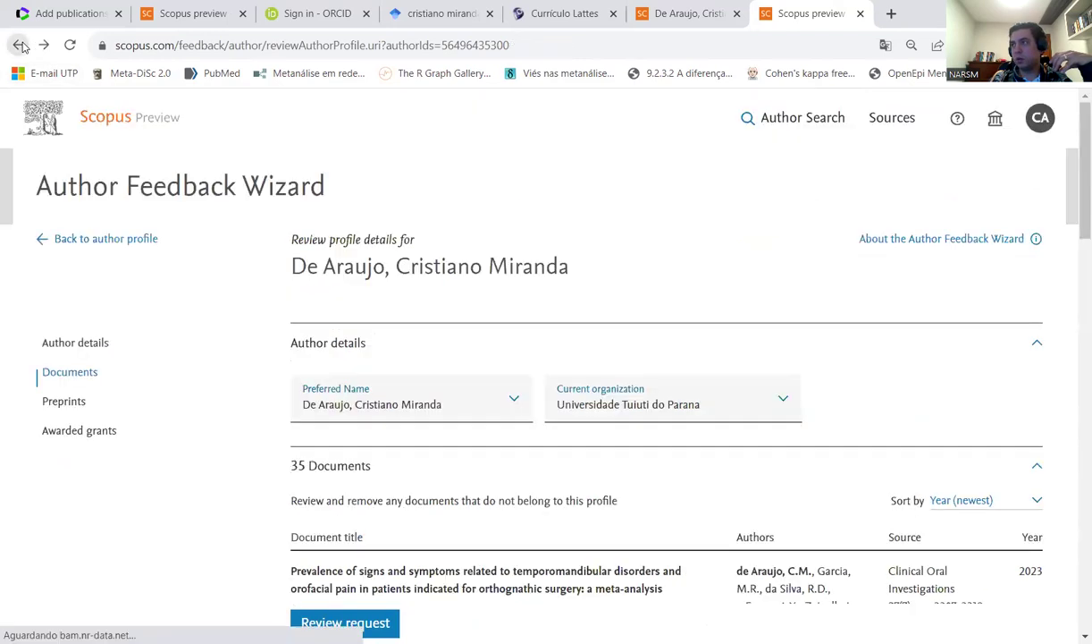
pyautogui.click(19, 44)
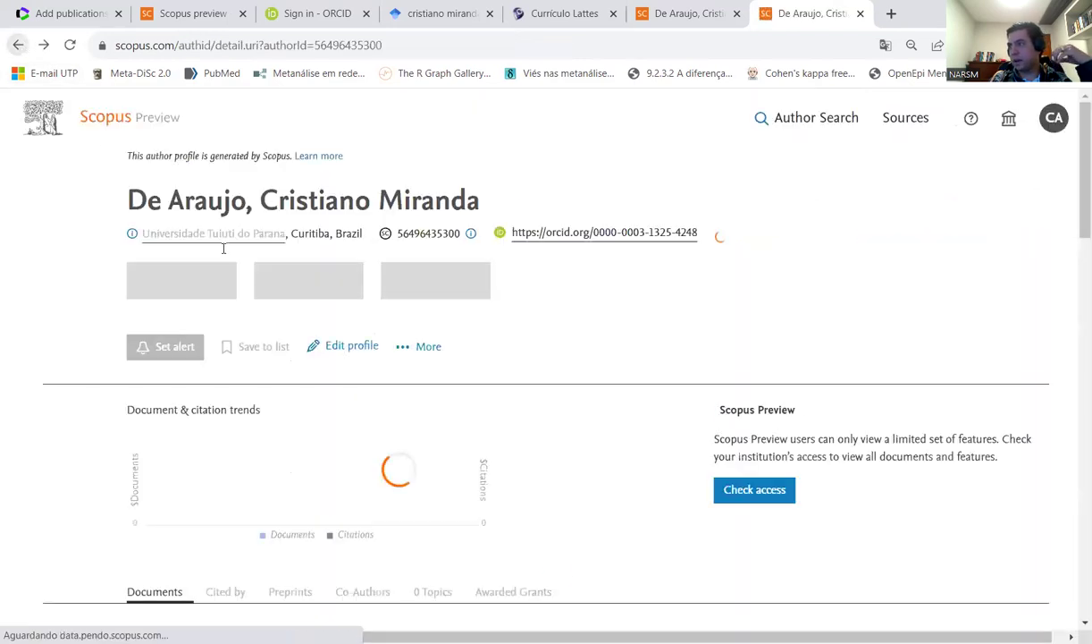
pyautogui.hotkey('alt', 'Left')
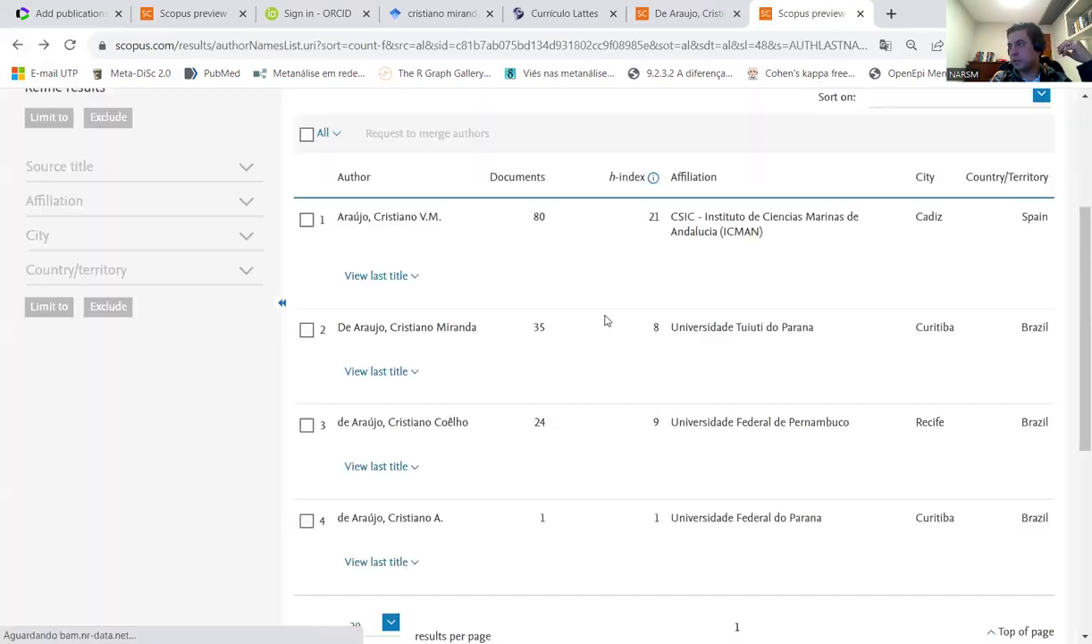
pyautogui.scroll(2, 642, 336)
pyautogui.scroll(-3, 646, 354)
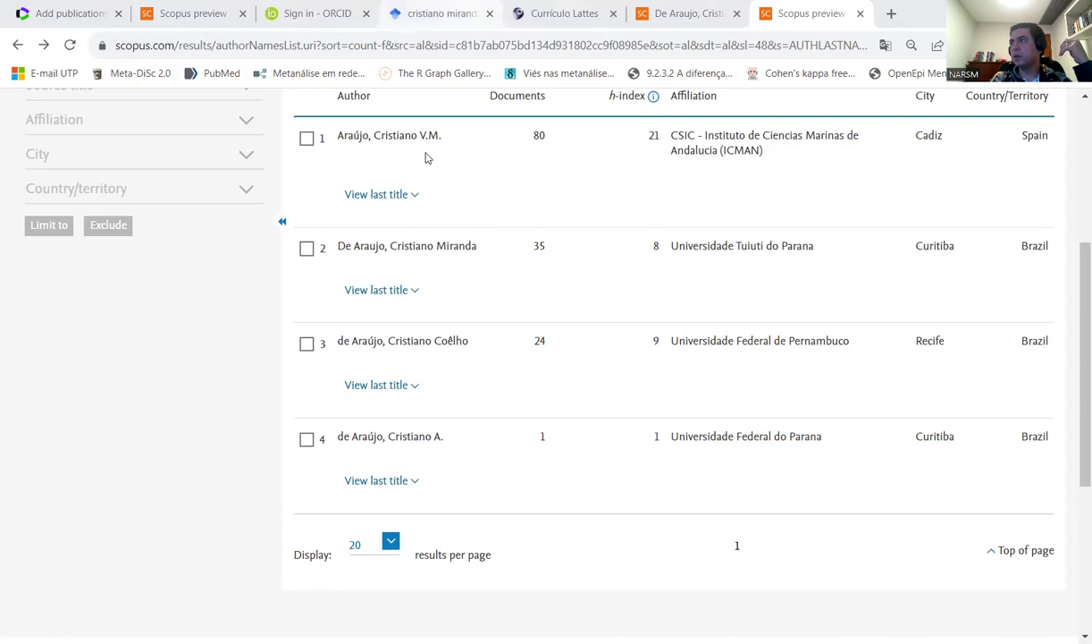
pyautogui.click(438, 13)
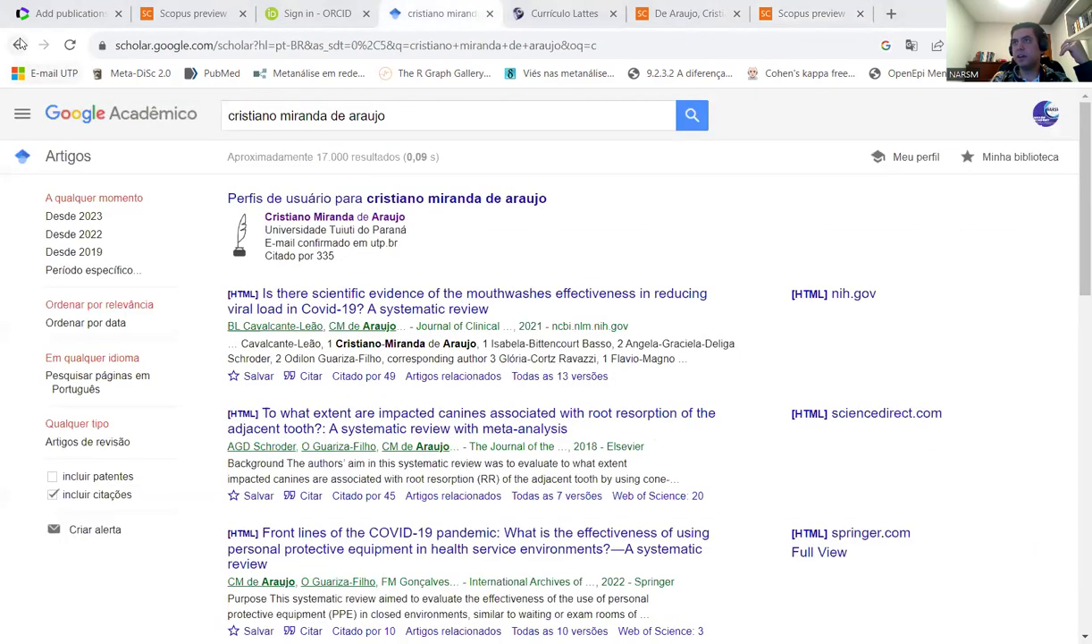
# - Rerun the author's name search from the suggestion and open the profile with 335 citations
pyautogui.click(19, 45)
pyautogui.click(538, 257)
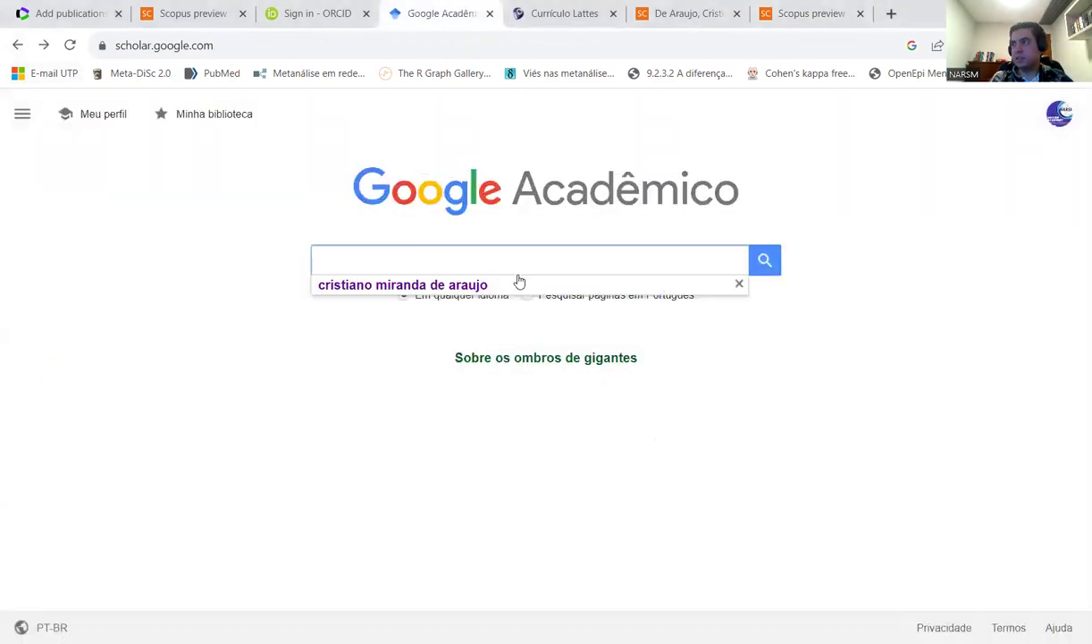
pyautogui.click(518, 284)
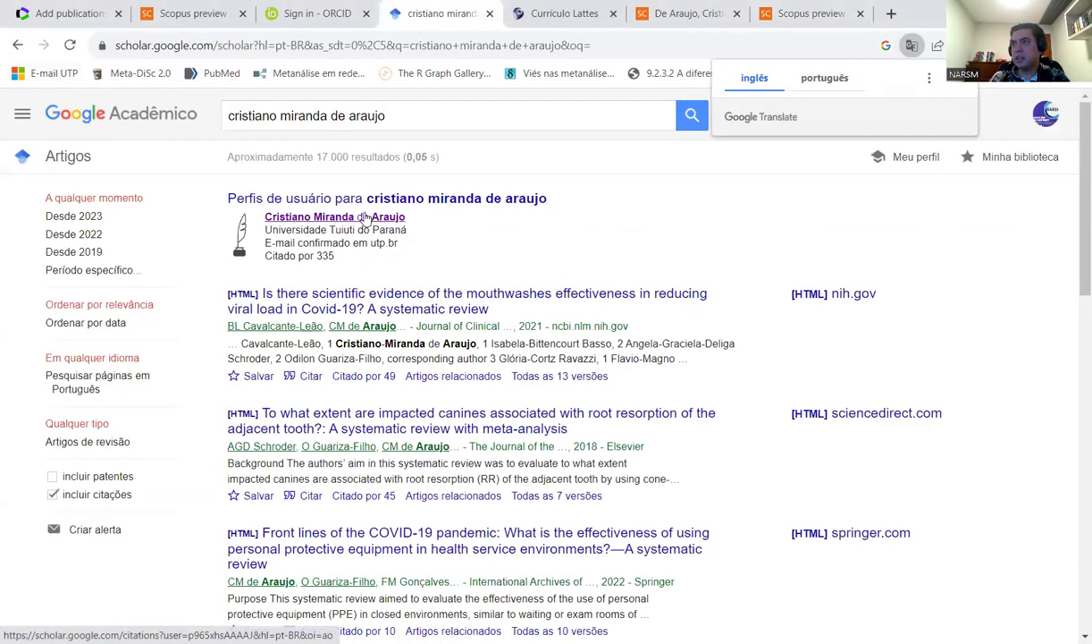
pyautogui.click(344, 216)
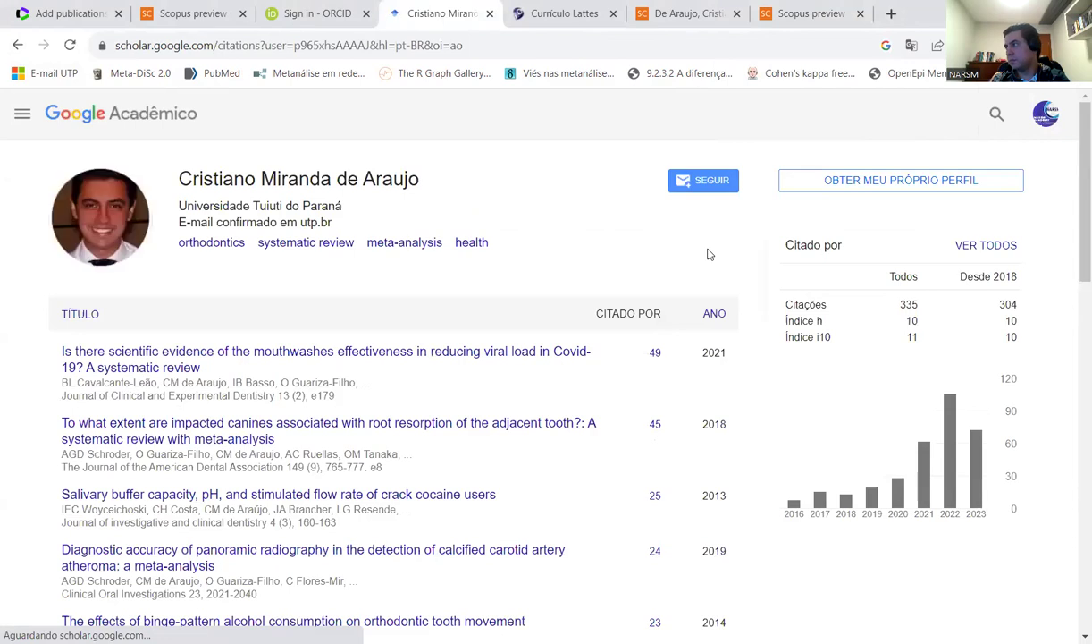
pyautogui.doubleClick(912, 320)
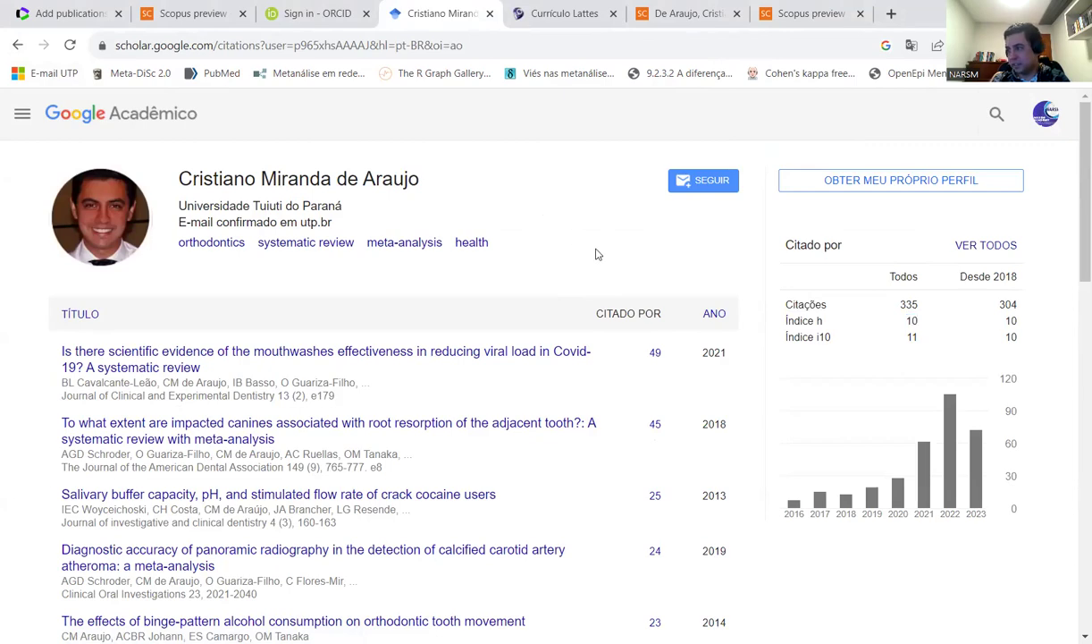
pyautogui.scroll(-3, 617, 359)
pyautogui.scroll(-3, 619, 358)
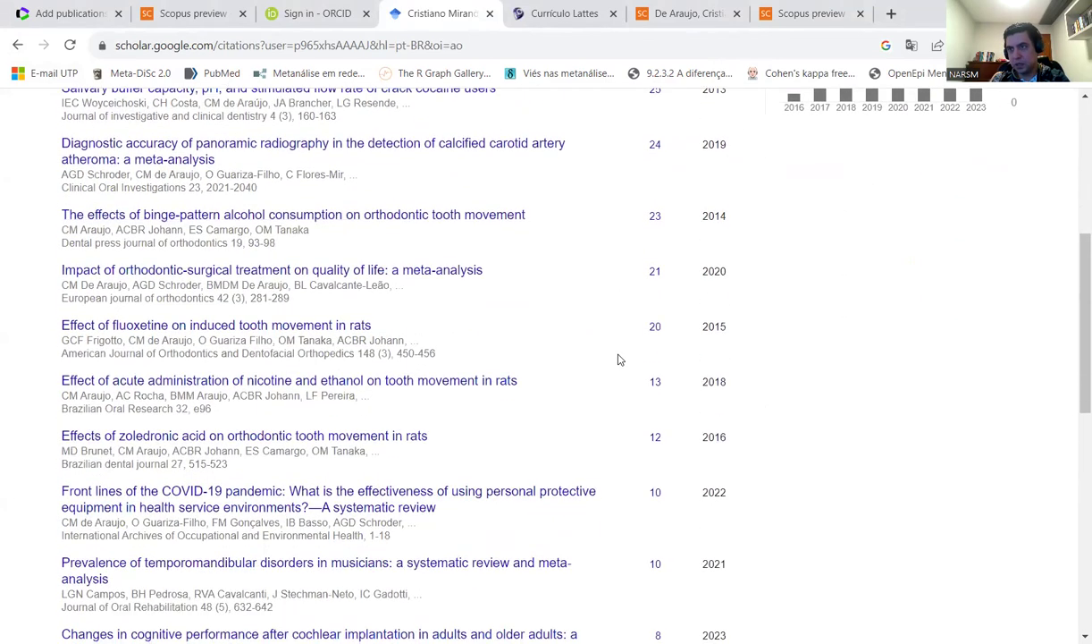
pyautogui.scroll(-3, 620, 358)
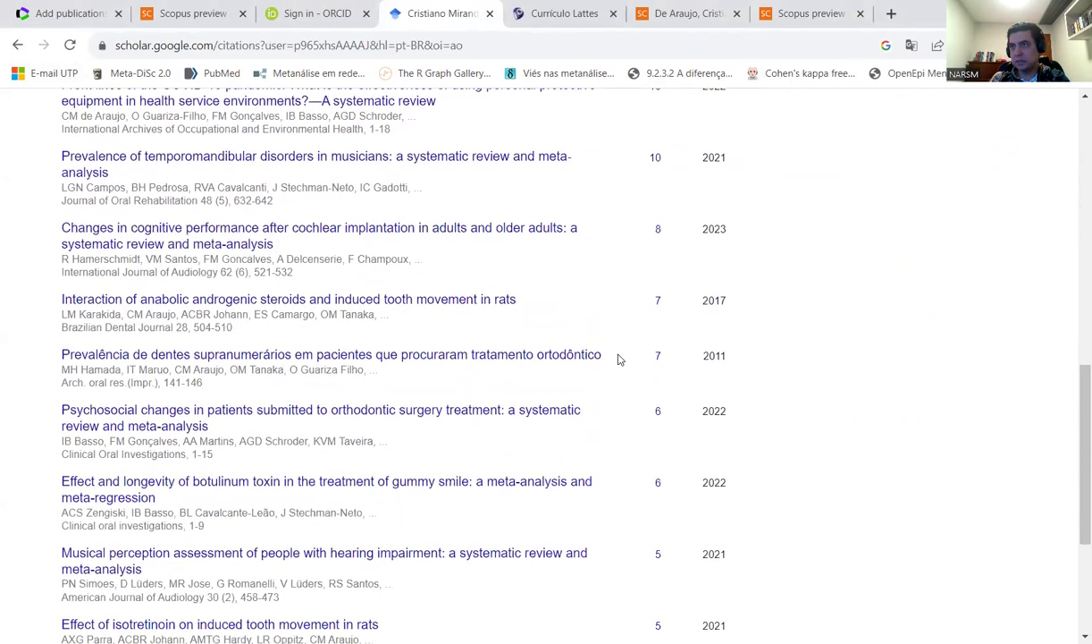
pyautogui.scroll(-1, 617, 359)
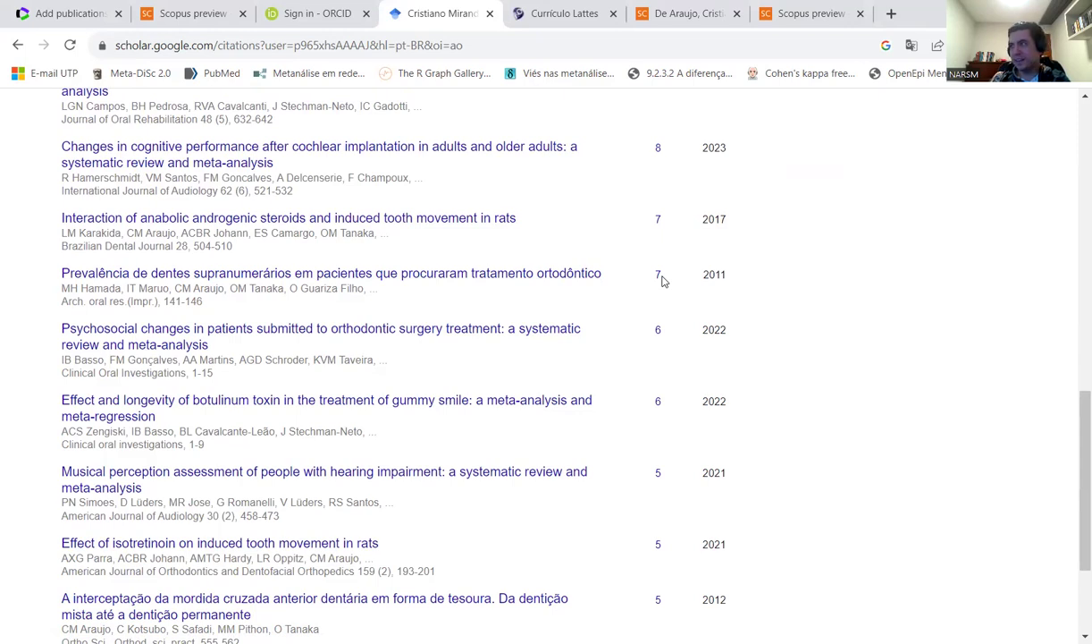
# - List the 7 citing works, checking the supernumerary-teeth complications article and the ciodonto.edu.br PDF
pyautogui.click(657, 279)
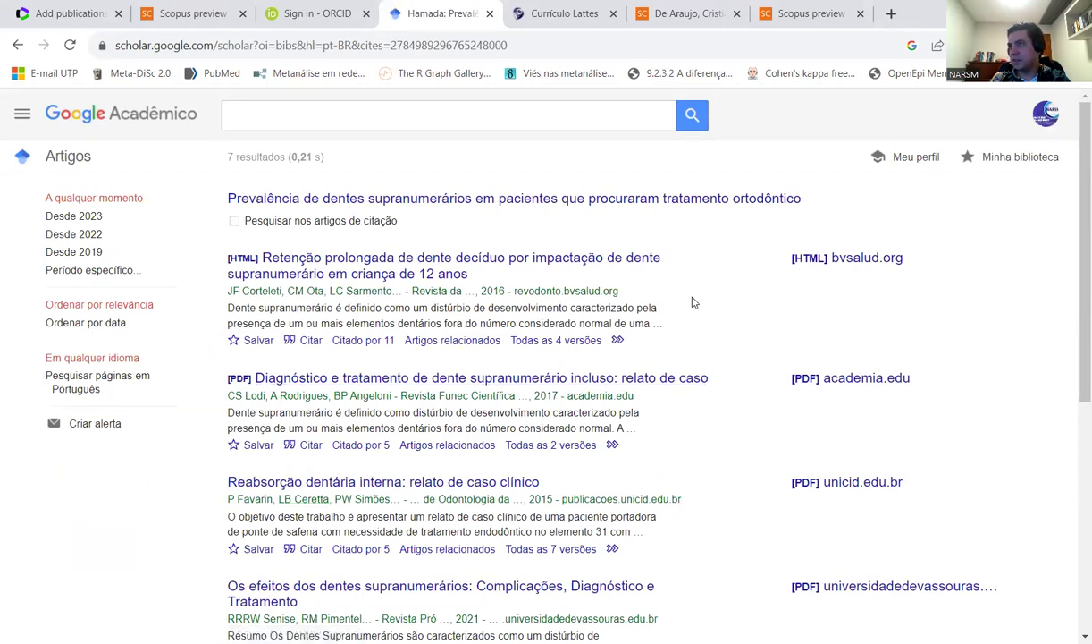
pyautogui.scroll(-3, 836, 295)
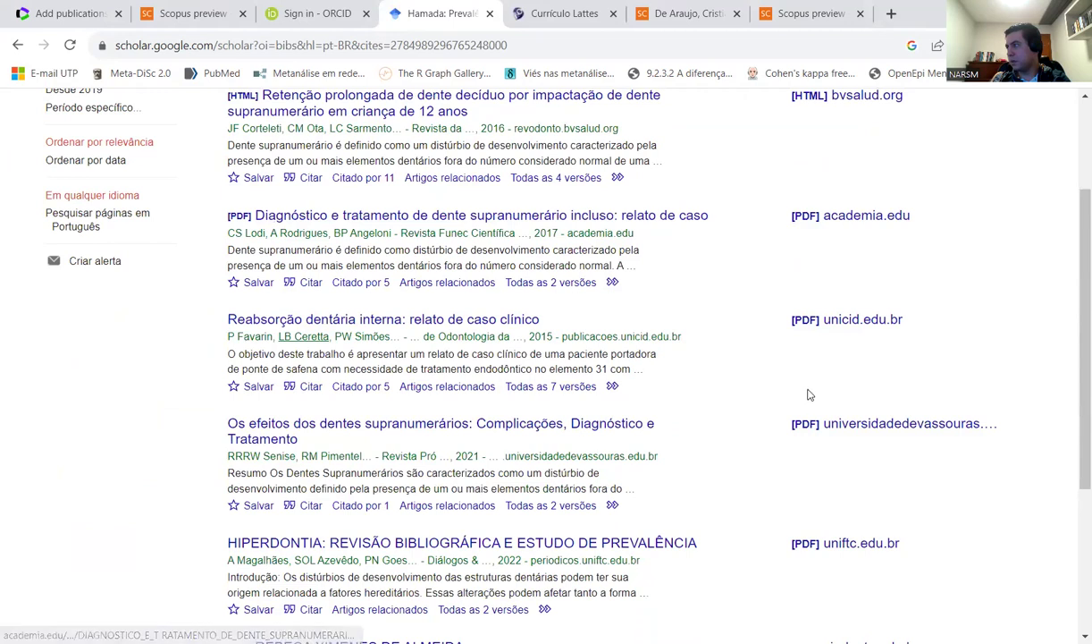
pyautogui.click(611, 430)
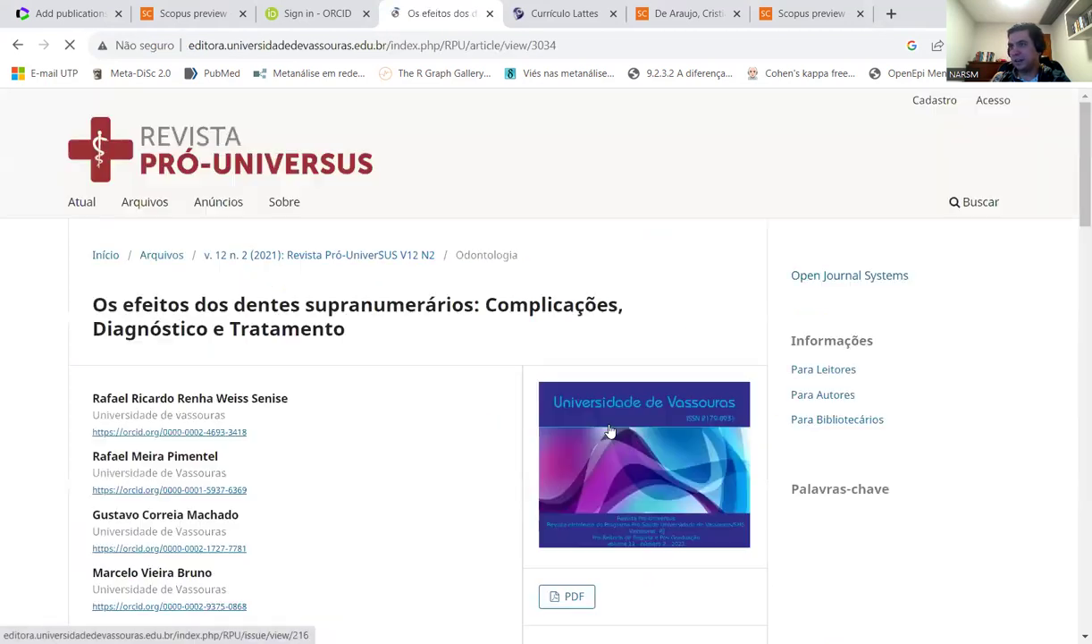
pyautogui.scroll(-1, 452, 422)
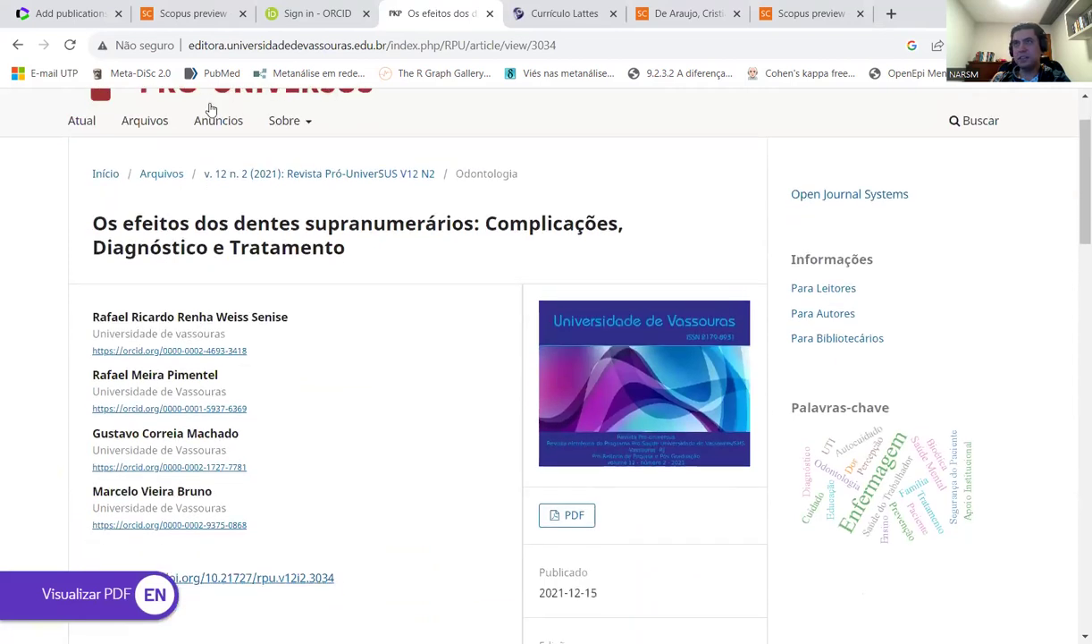
pyautogui.click(18, 45)
pyautogui.scroll(-3, 755, 371)
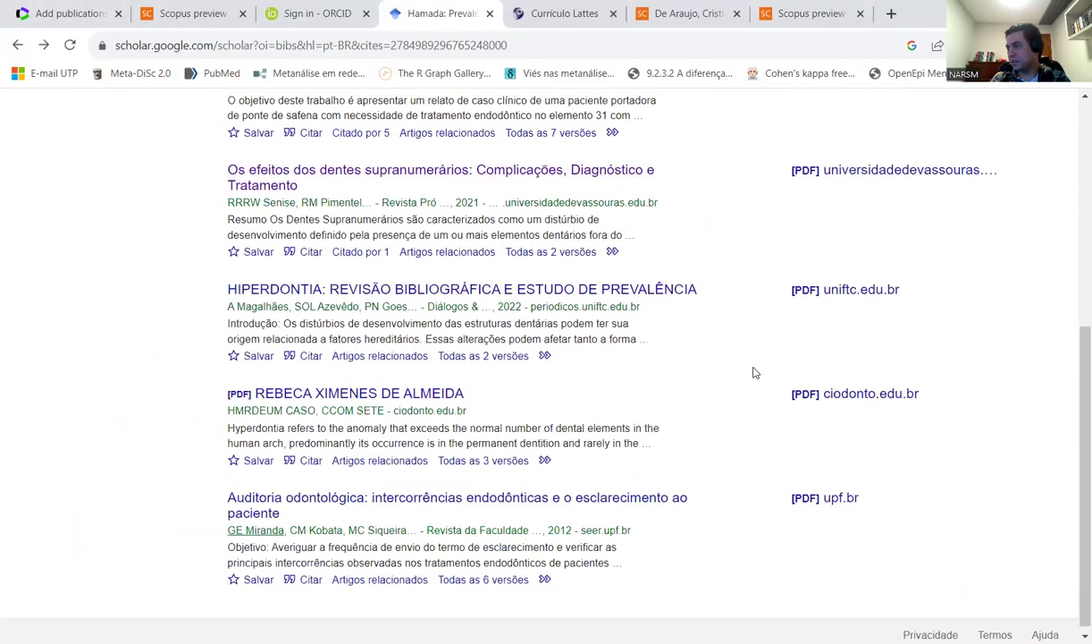
pyautogui.click(327, 393)
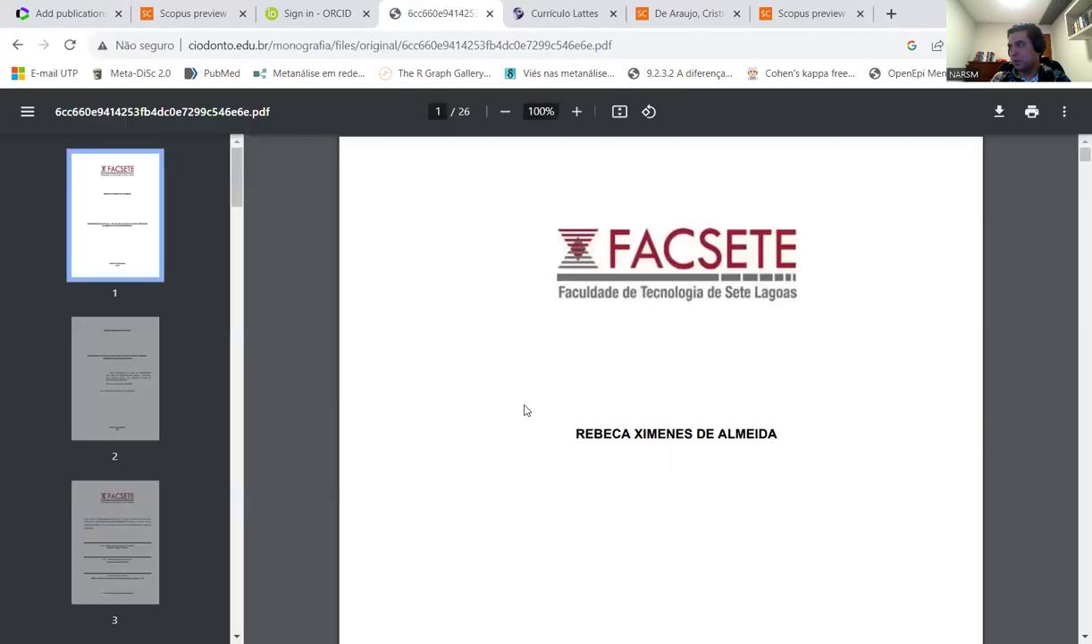
pyautogui.scroll(-6, 525, 409)
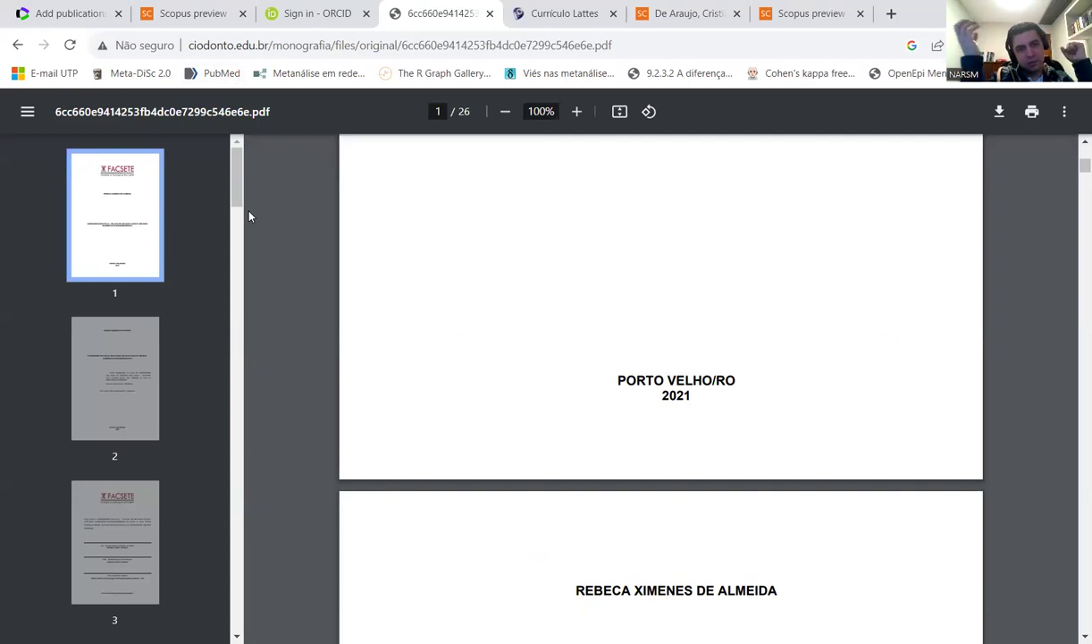
pyautogui.click(18, 44)
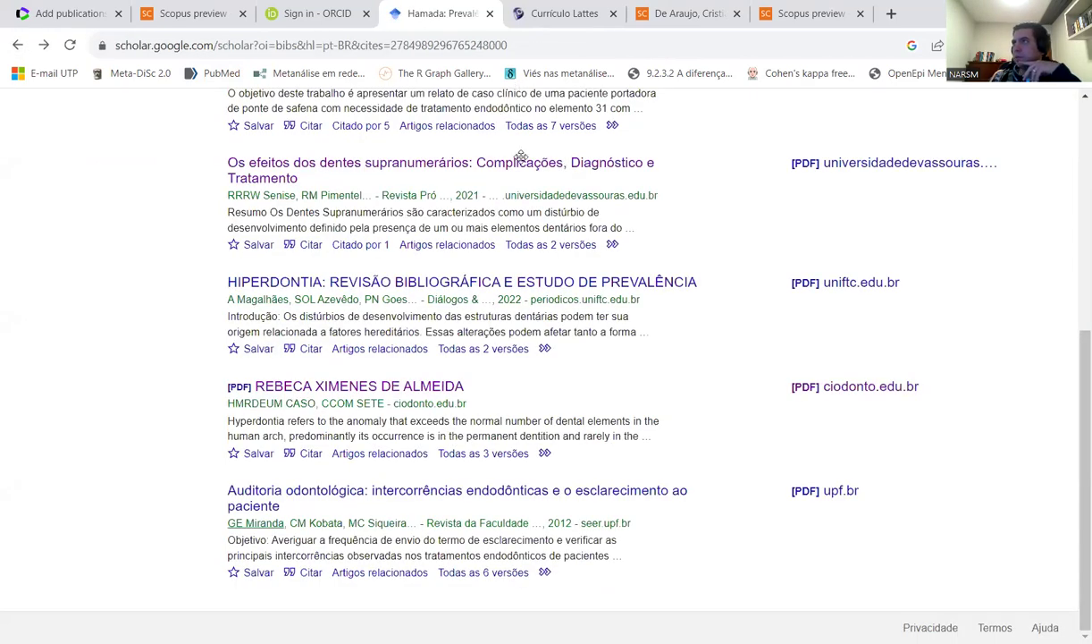
# - Open 'Editar Resumo' on the Currículo Lattes CV page
pyautogui.click(566, 23)
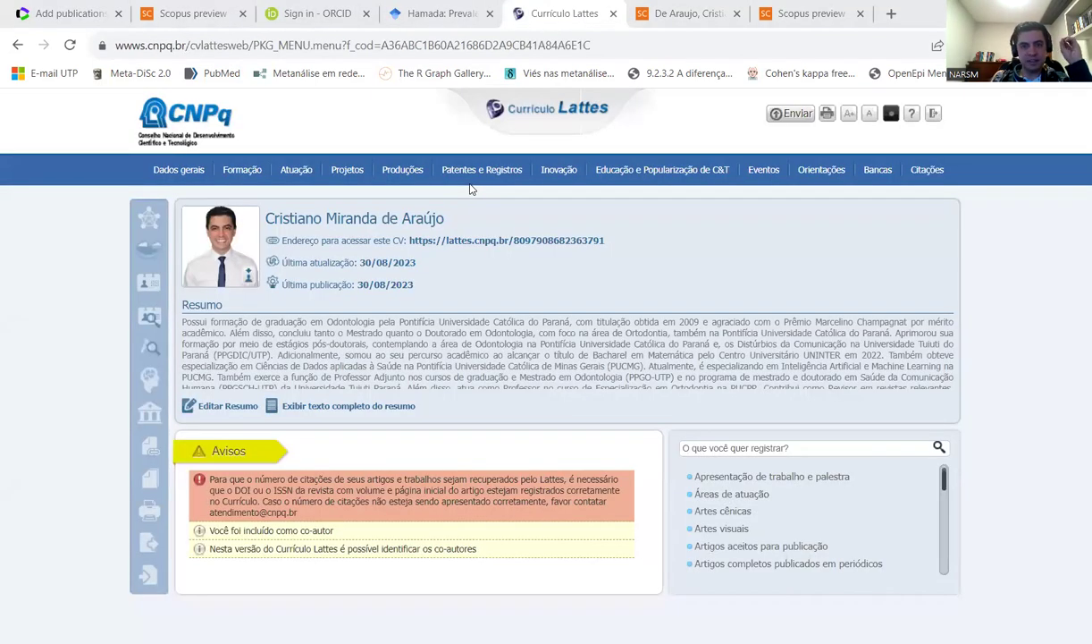
pyautogui.click(220, 410)
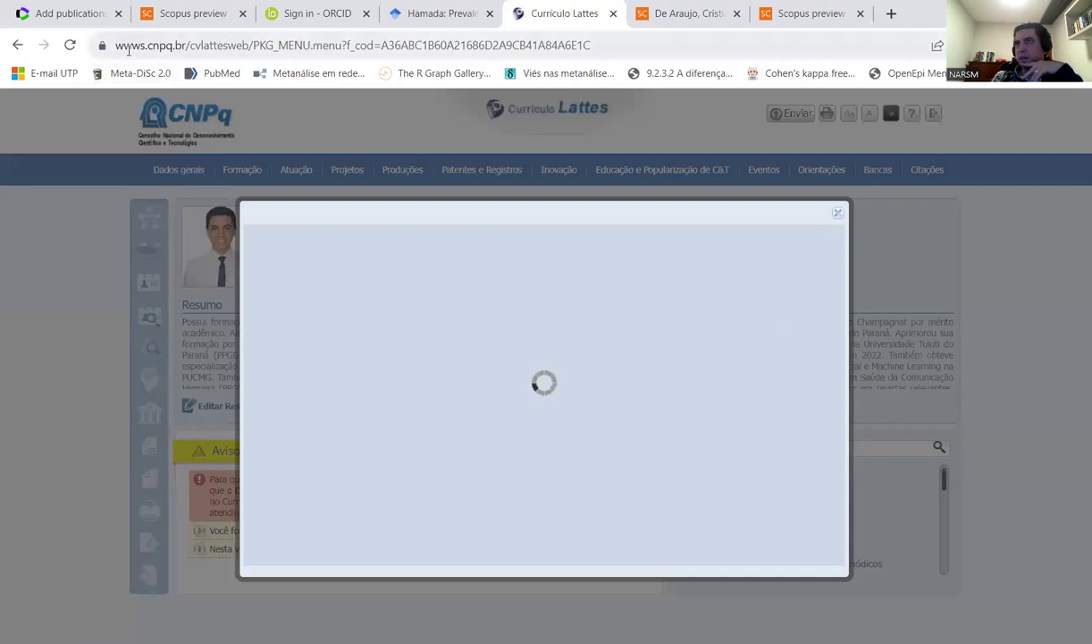
# - Sign back in via 'Atualizar currículo' on lattes.cnpq.br, entering your CPF and account password
pyautogui.click(70, 45)
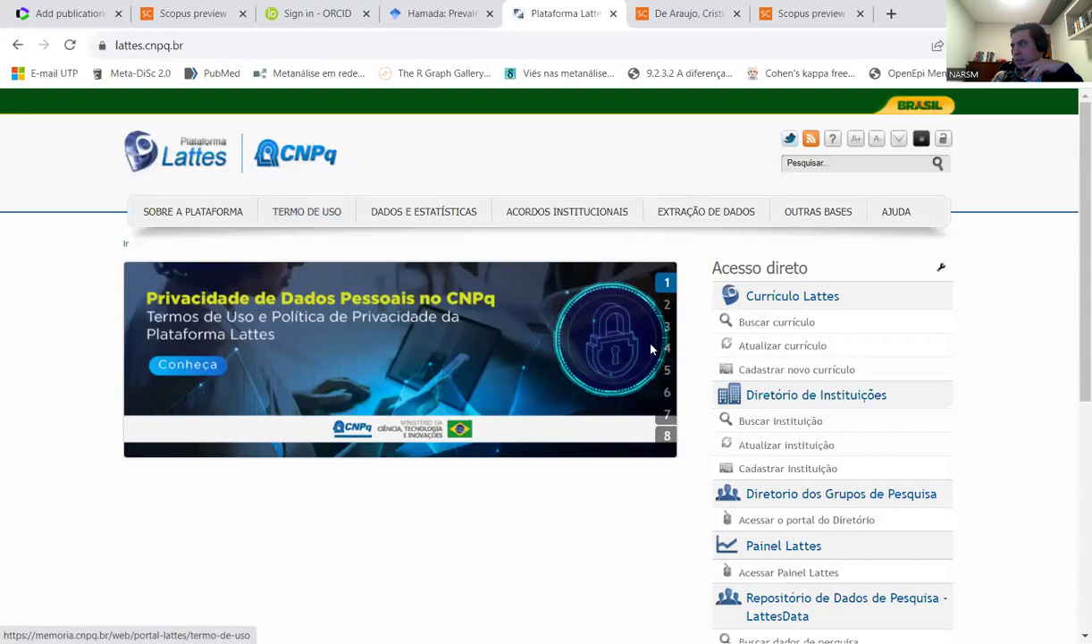
pyautogui.click(763, 345)
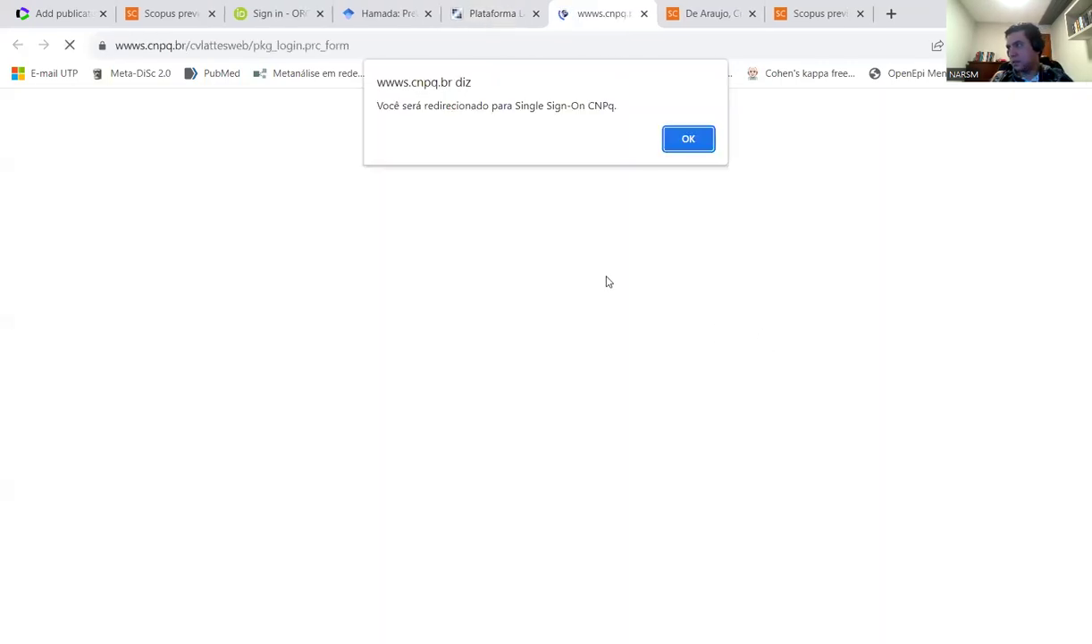
pyautogui.click(687, 138)
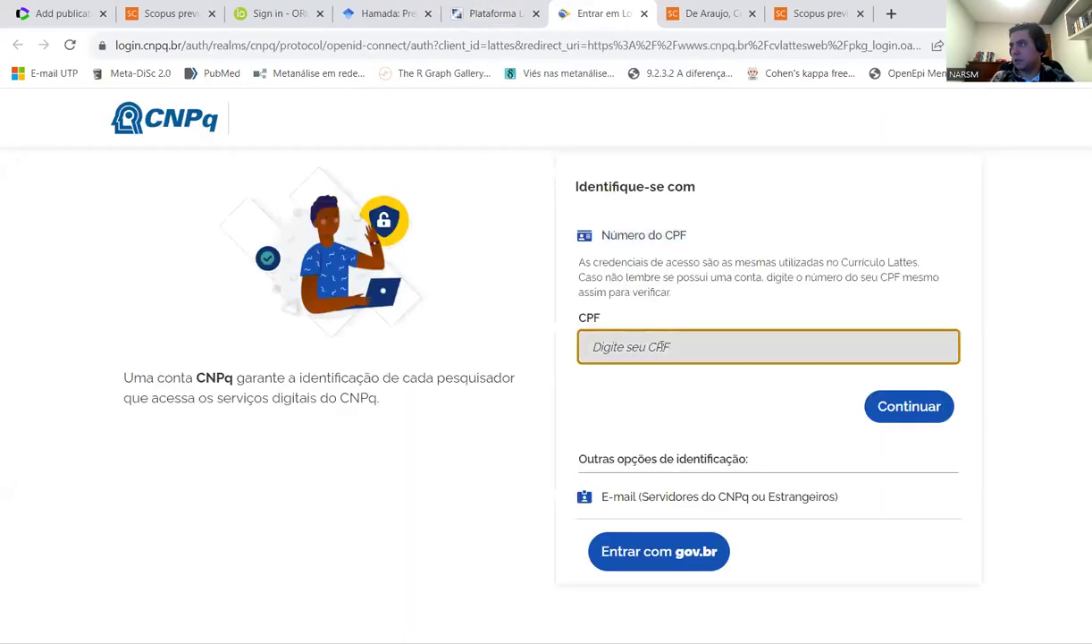
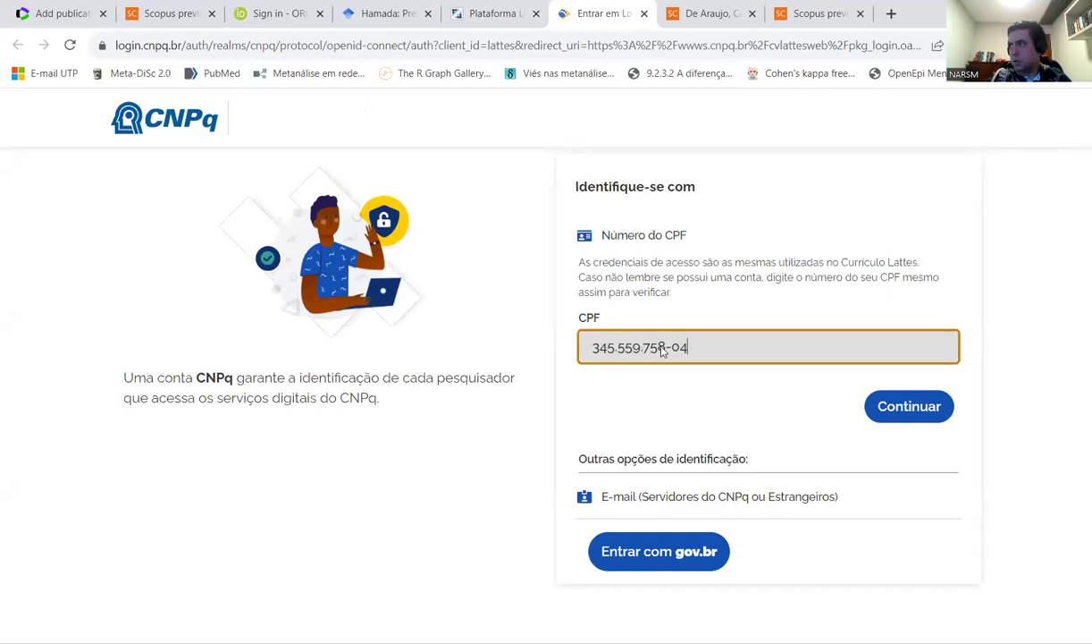
pyautogui.press('Return')
pyautogui.write('•••••••••••••')
pyautogui.press('Return')
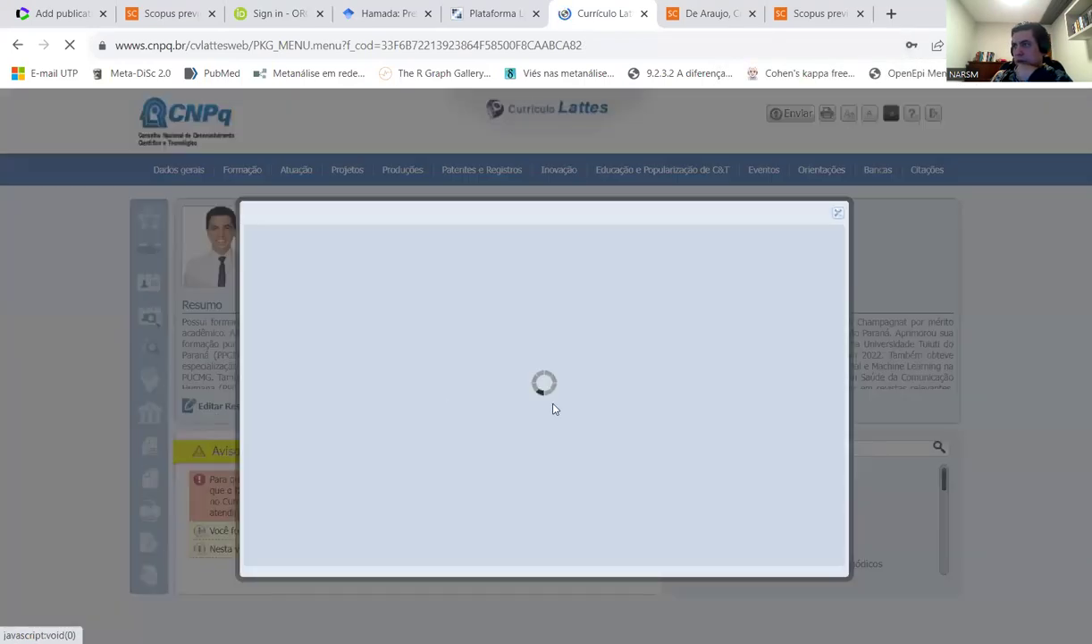
# - Review the h-index figures at the end of the summary, then close the Texto inicial editor
pyautogui.scroll(-1, 597, 356)
pyautogui.moveTo(579, 379); pyautogui.dragTo(735, 381)
pyautogui.click(750, 380)
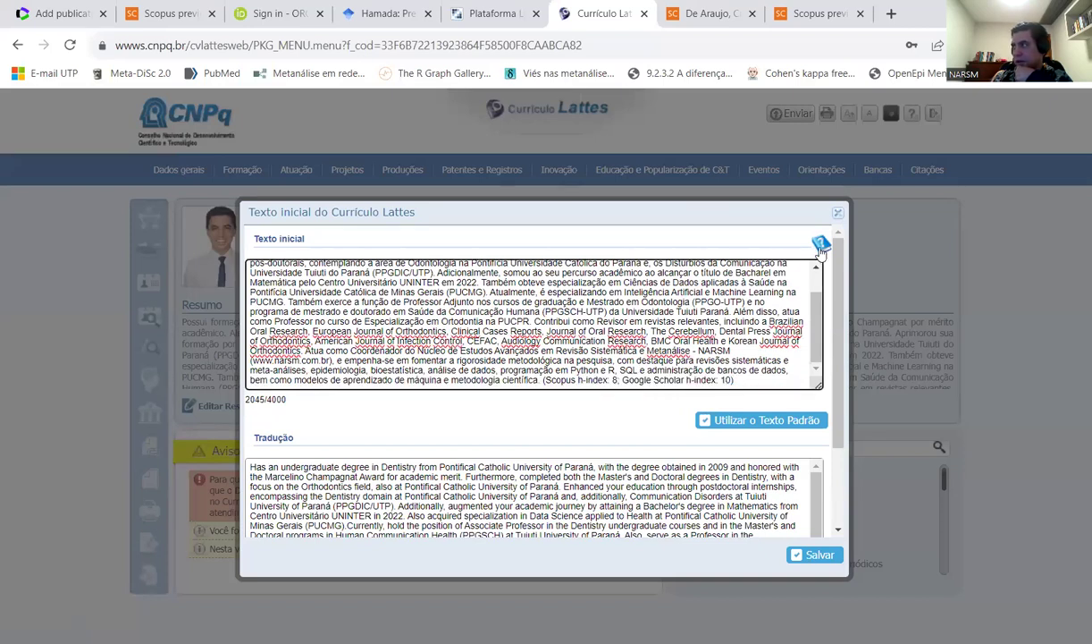
pyautogui.click(839, 214)
# - Check the Web of Science citation counts under Citações no ISI, then close that dialog
pyautogui.moveTo(926, 169)
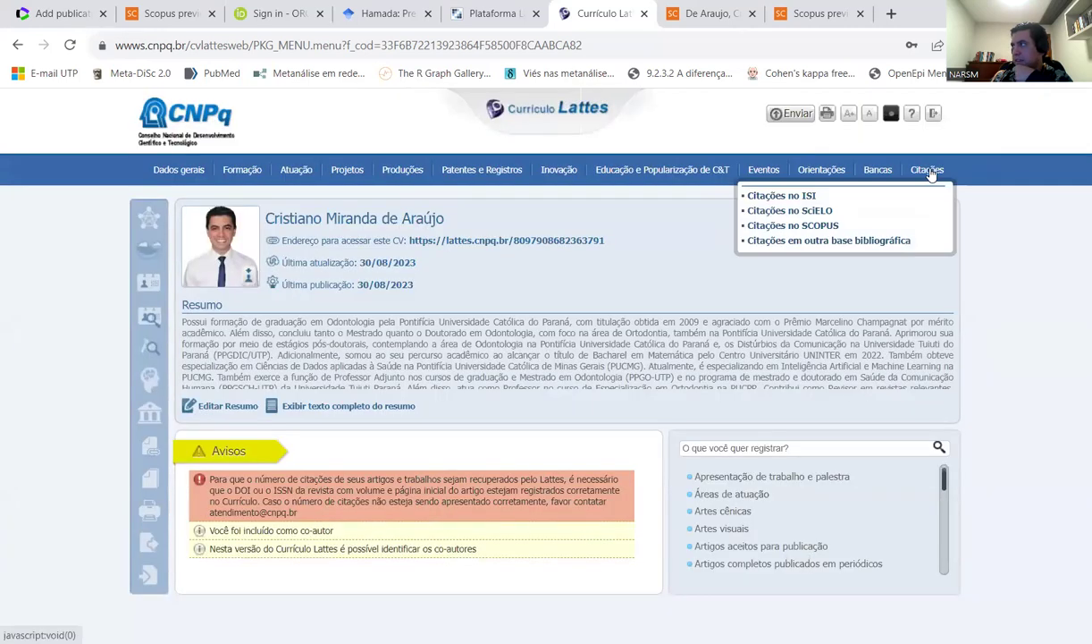
pyautogui.click(807, 197)
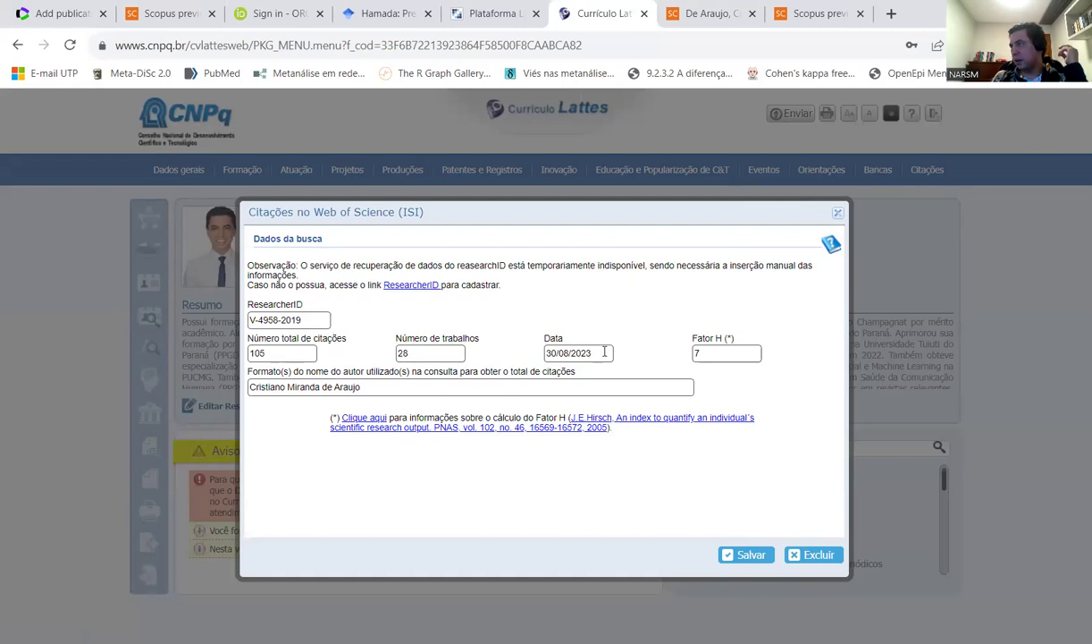
pyautogui.click(839, 213)
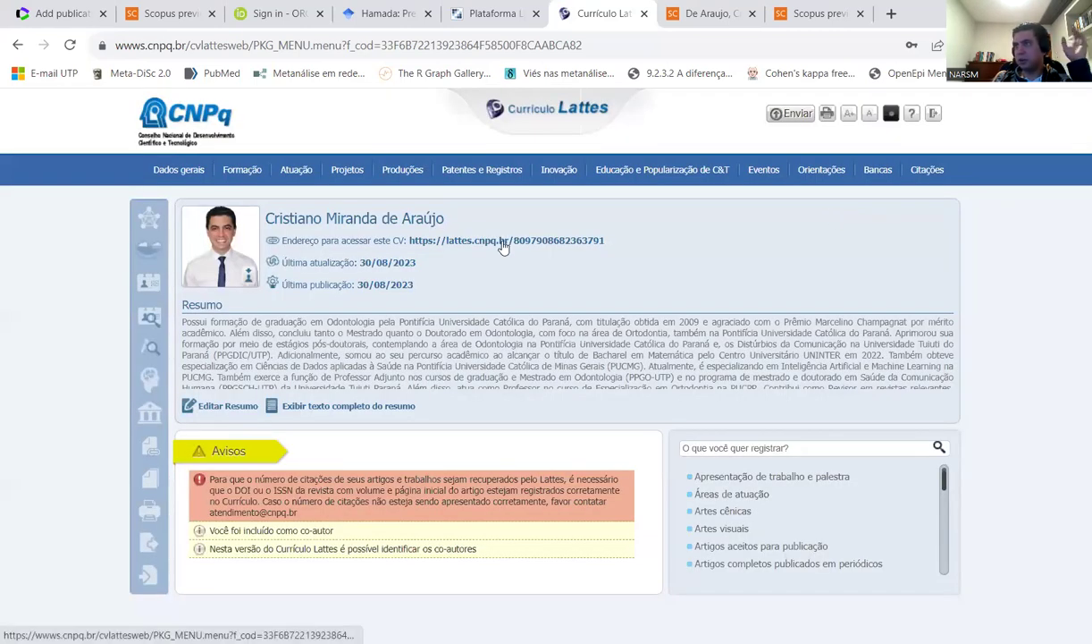
pyautogui.moveTo(549, 155)
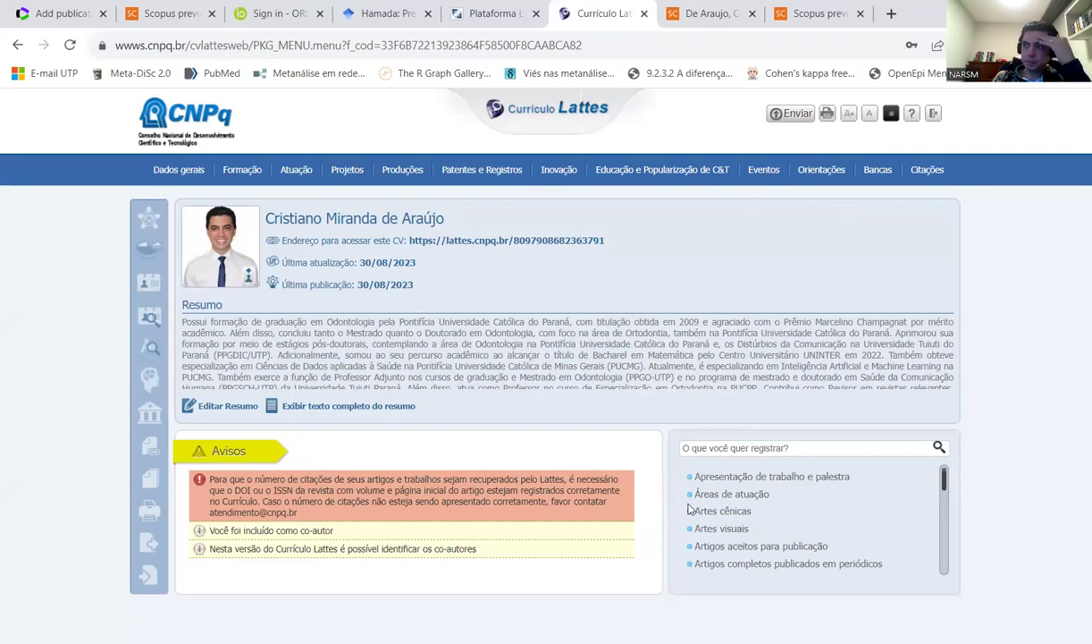
pyautogui.hotkey('ctrl', '3')
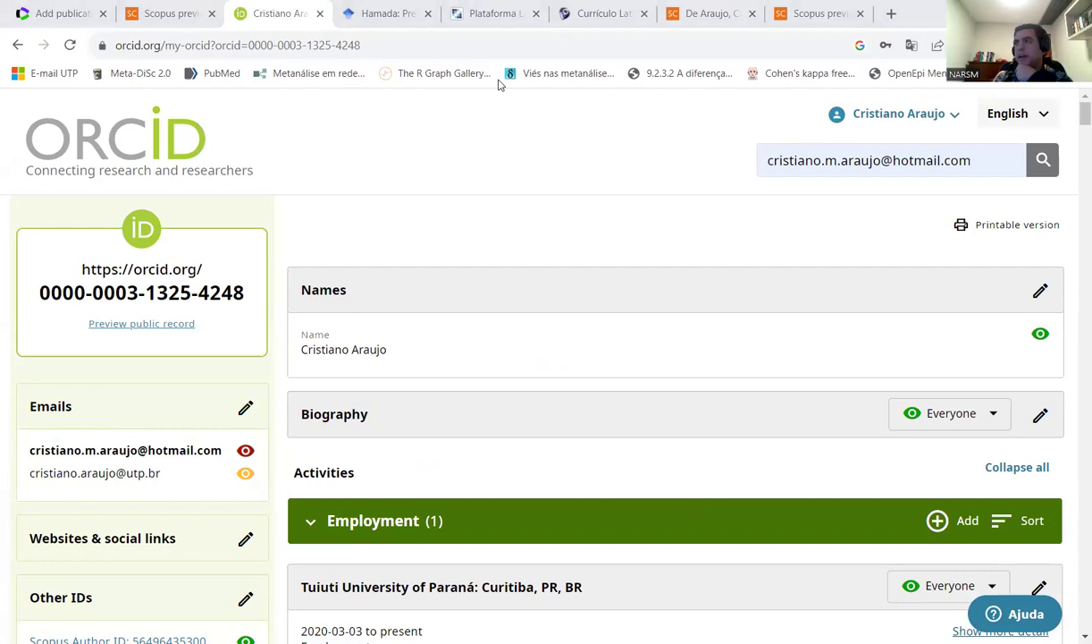
# - Scroll to ORCID's Works section (50 of 52 works) and open its Add menu
pyautogui.scroll(-5, 501, 165)
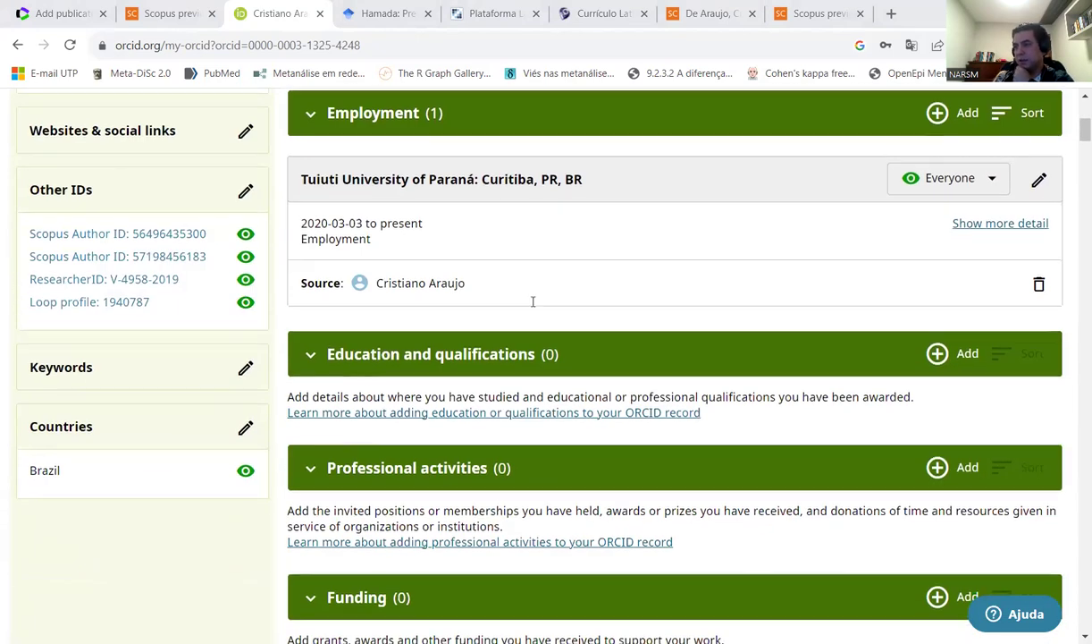
pyautogui.scroll(-5, 532, 304)
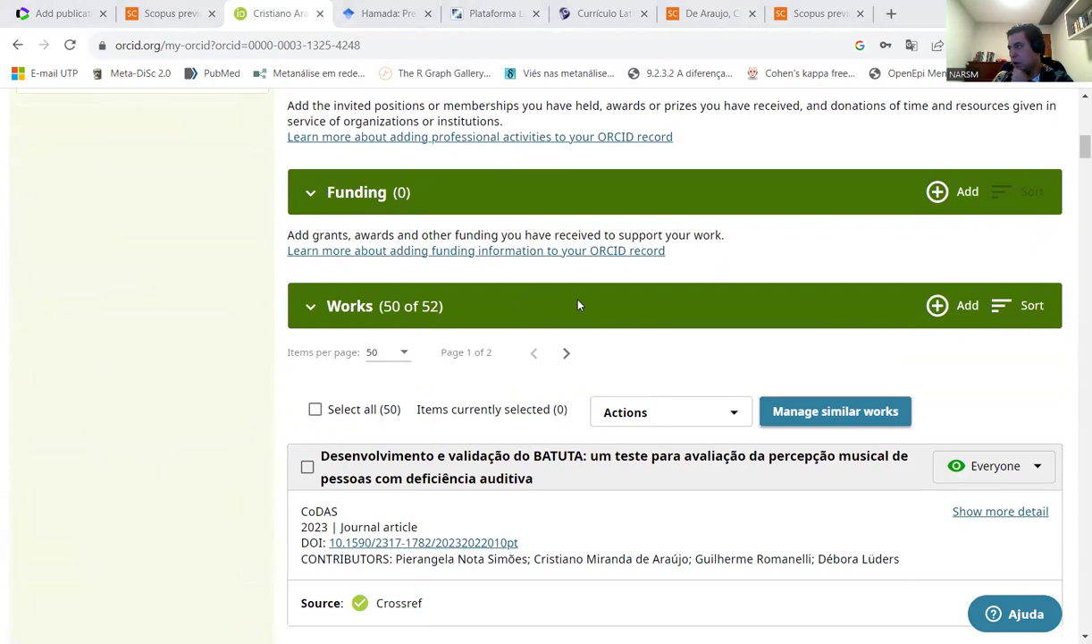
pyautogui.scroll(5, 591, 300)
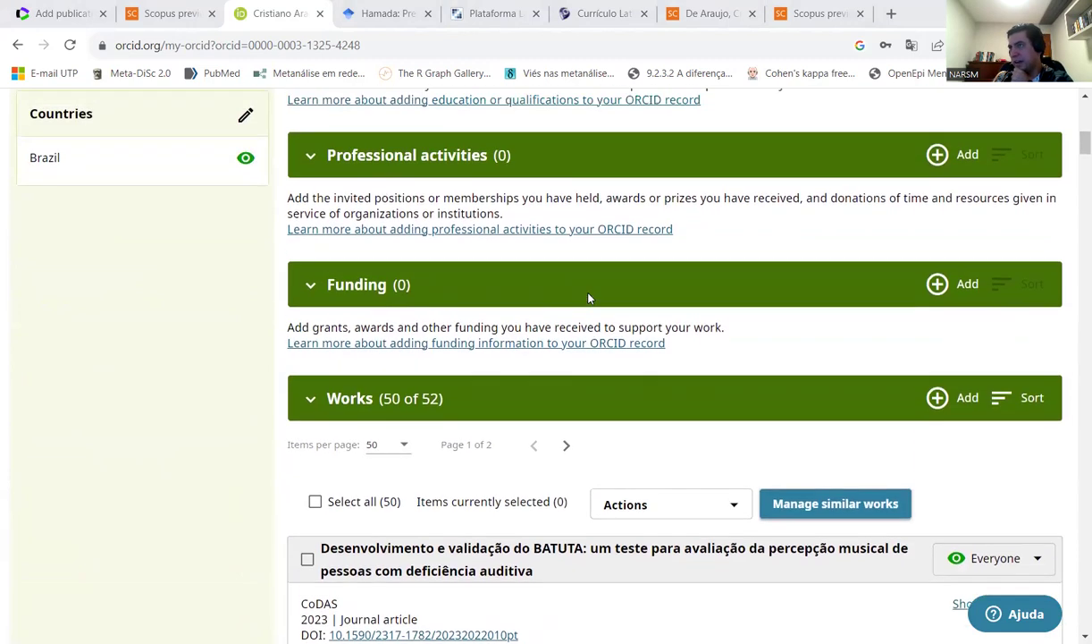
pyautogui.scroll(4, 588, 297)
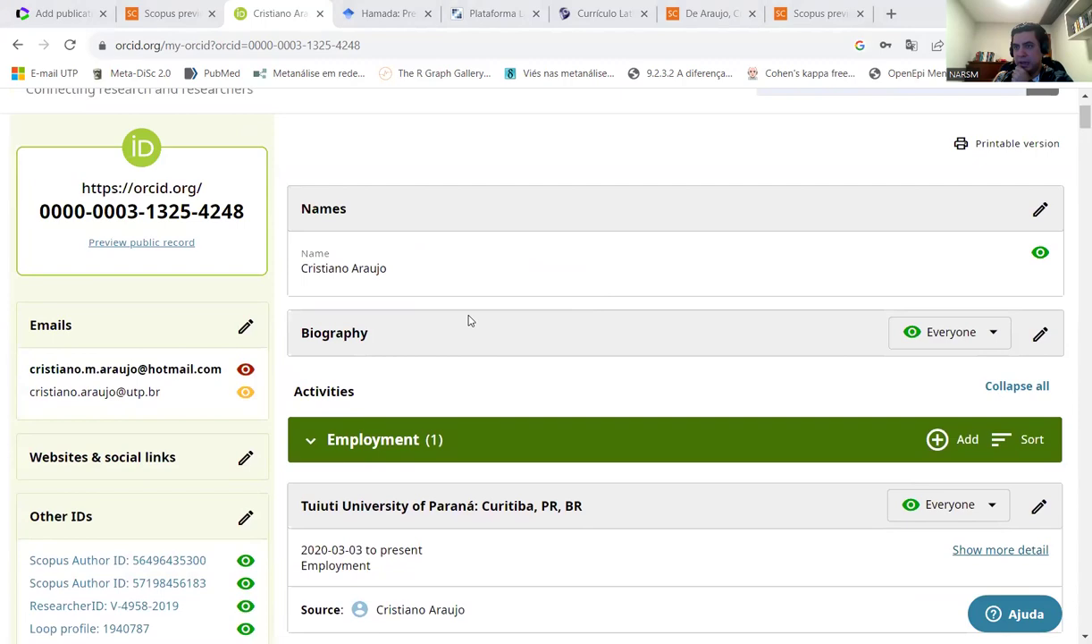
pyautogui.scroll(-4, 519, 365)
pyautogui.scroll(-3, 519, 366)
pyautogui.scroll(6, 541, 385)
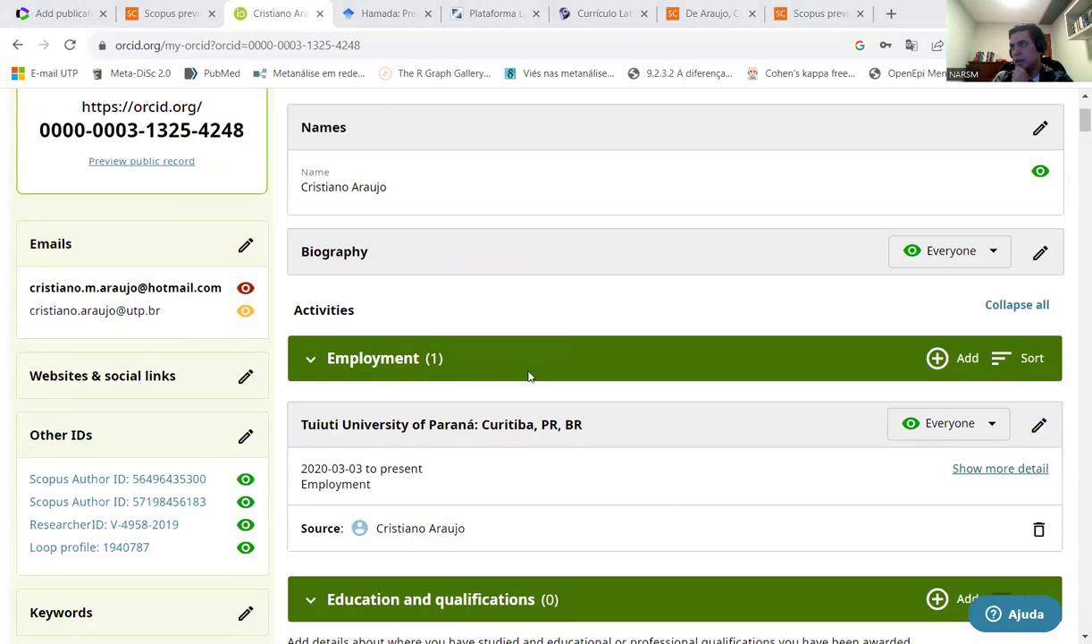
pyautogui.scroll(-3, 526, 465)
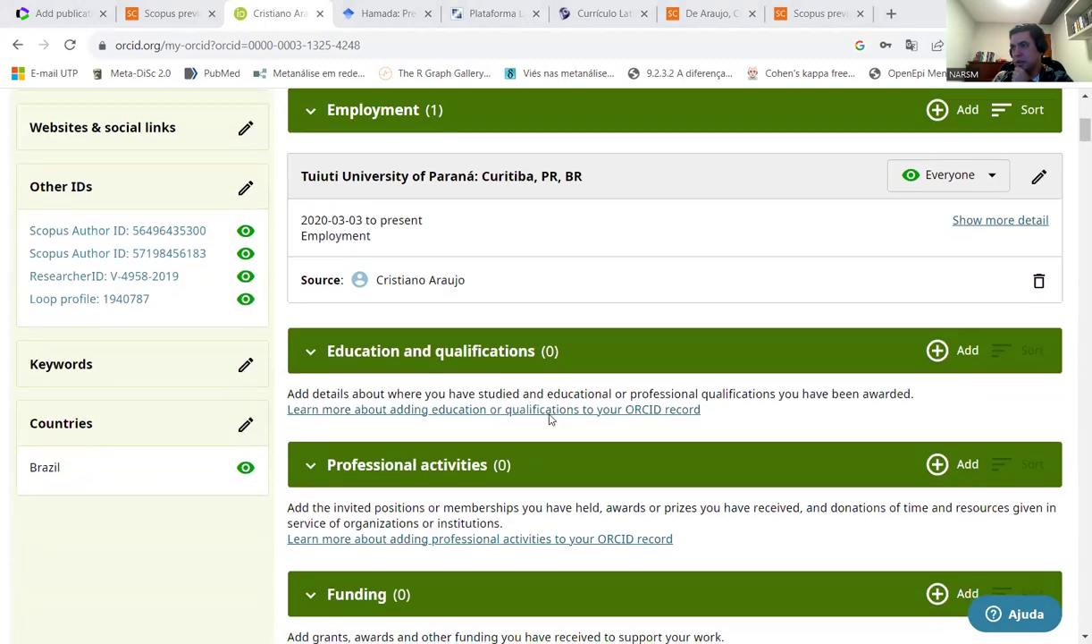
pyautogui.scroll(-3, 540, 271)
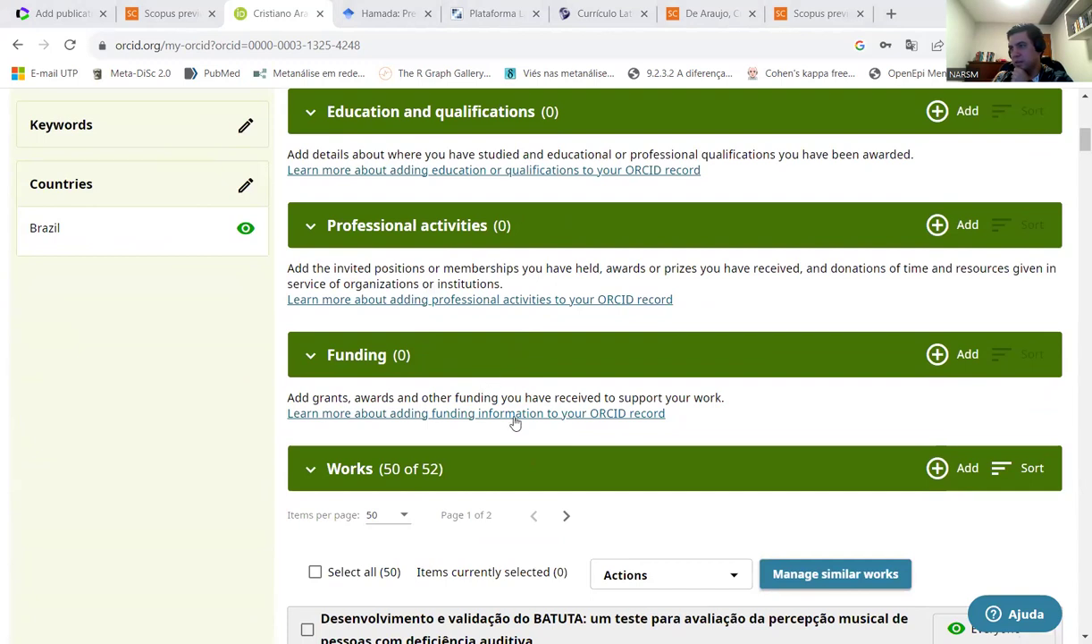
pyautogui.scroll(-2, 512, 422)
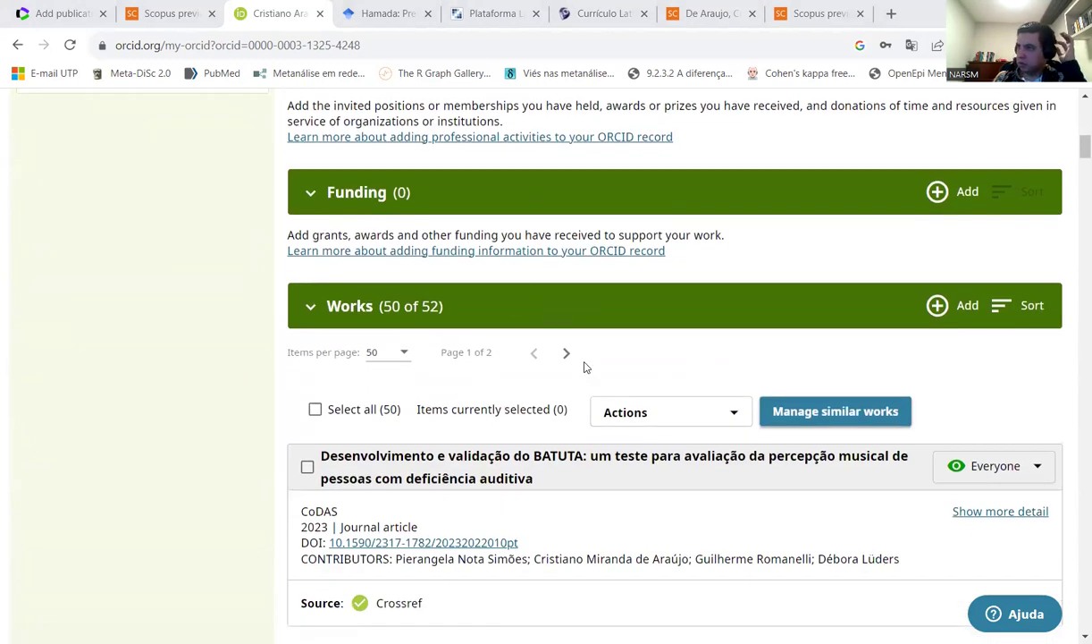
pyautogui.scroll(-2, 572, 358)
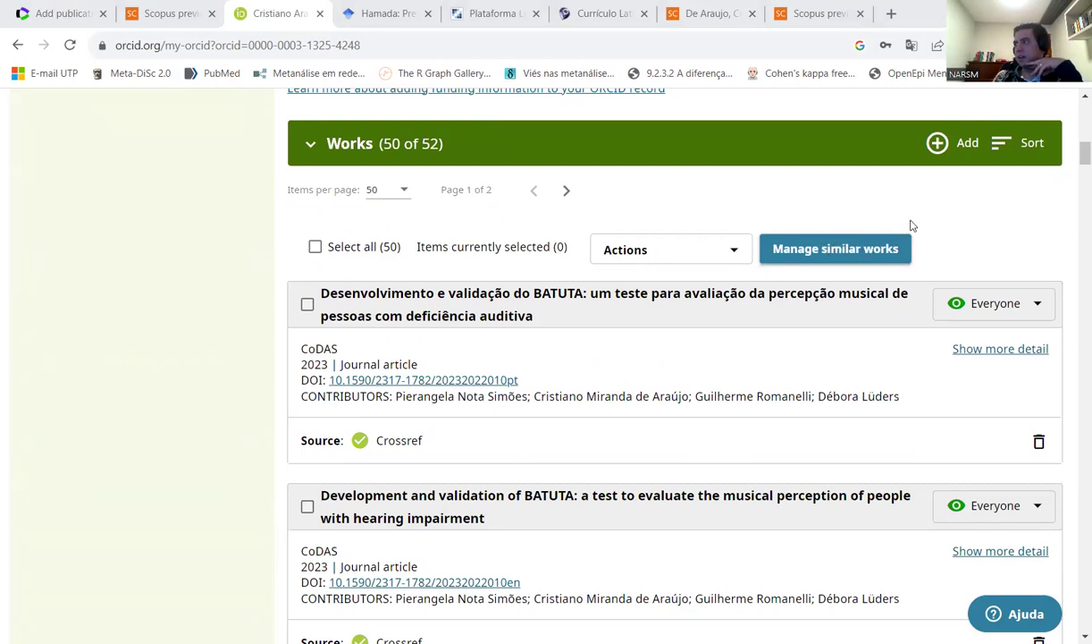
pyautogui.click(952, 148)
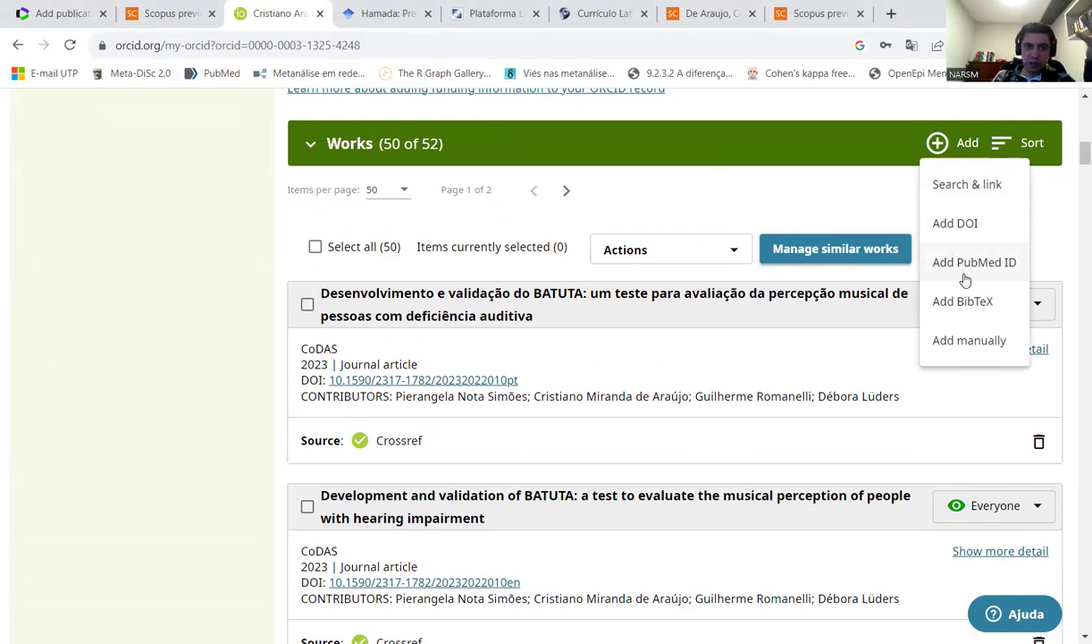
pyautogui.click(965, 348)
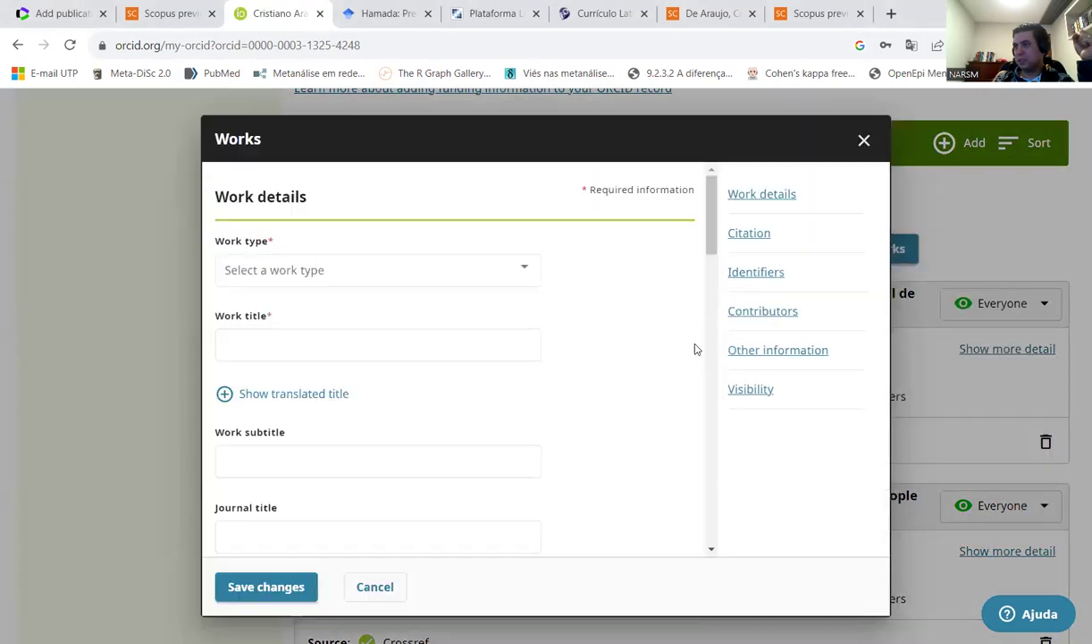
pyautogui.click(413, 281)
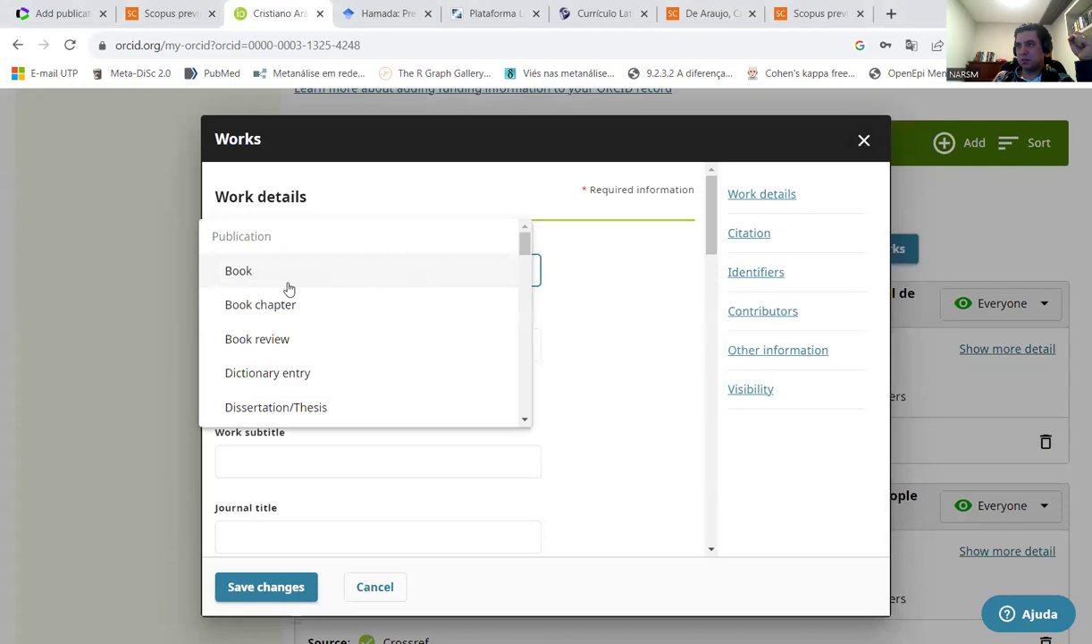
pyautogui.scroll(-5, 293, 324)
pyautogui.scroll(5, 305, 363)
pyautogui.scroll(-2, 266, 283)
pyautogui.scroll(2, 271, 277)
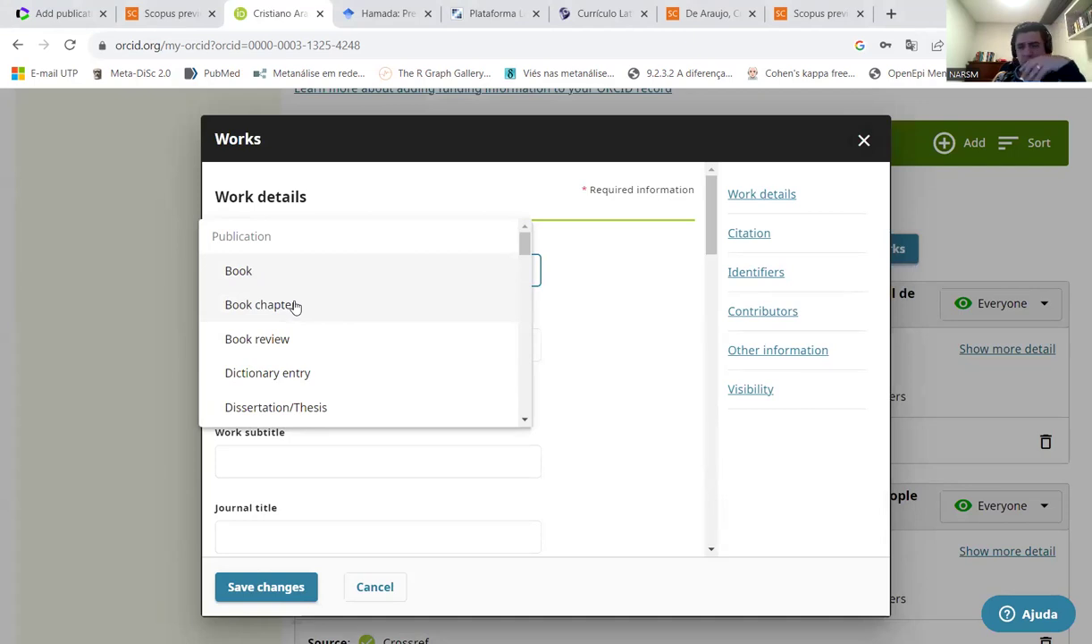
pyautogui.scroll(-8, 295, 306)
pyautogui.scroll(-5, 296, 341)
pyautogui.scroll(-6, 304, 319)
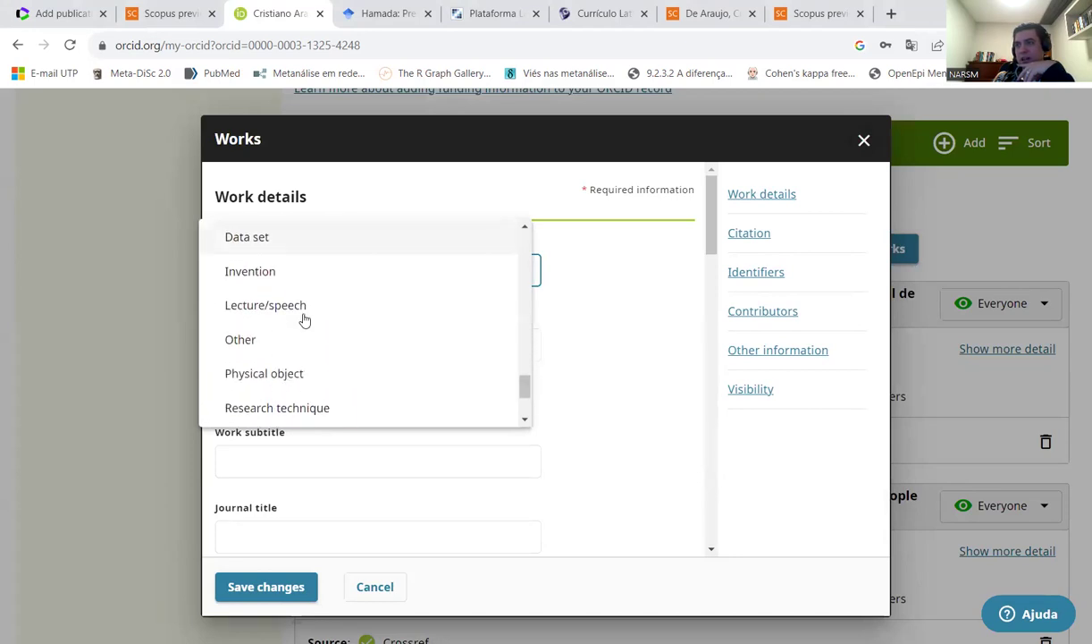
pyautogui.scroll(-4, 303, 319)
pyautogui.scroll(12, 304, 319)
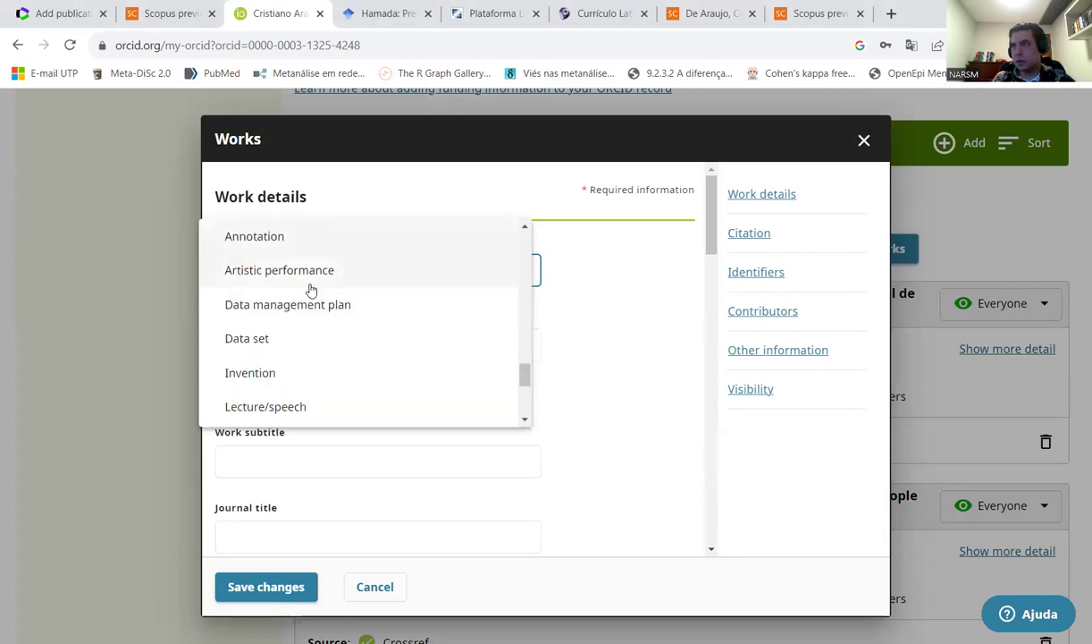
pyautogui.click(460, 347)
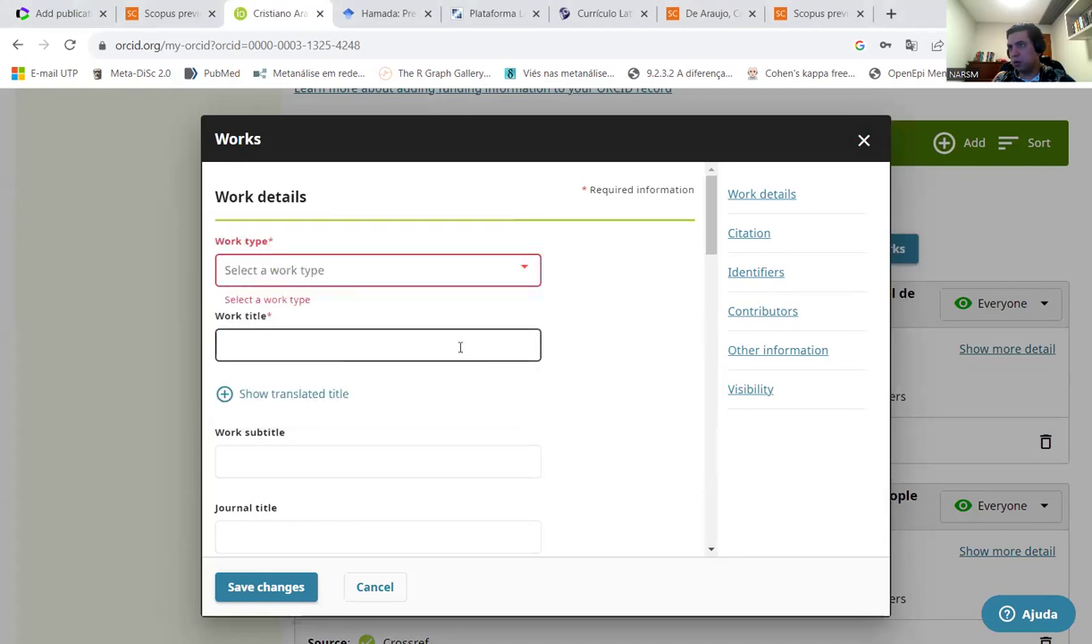
pyautogui.scroll(-2, 348, 341)
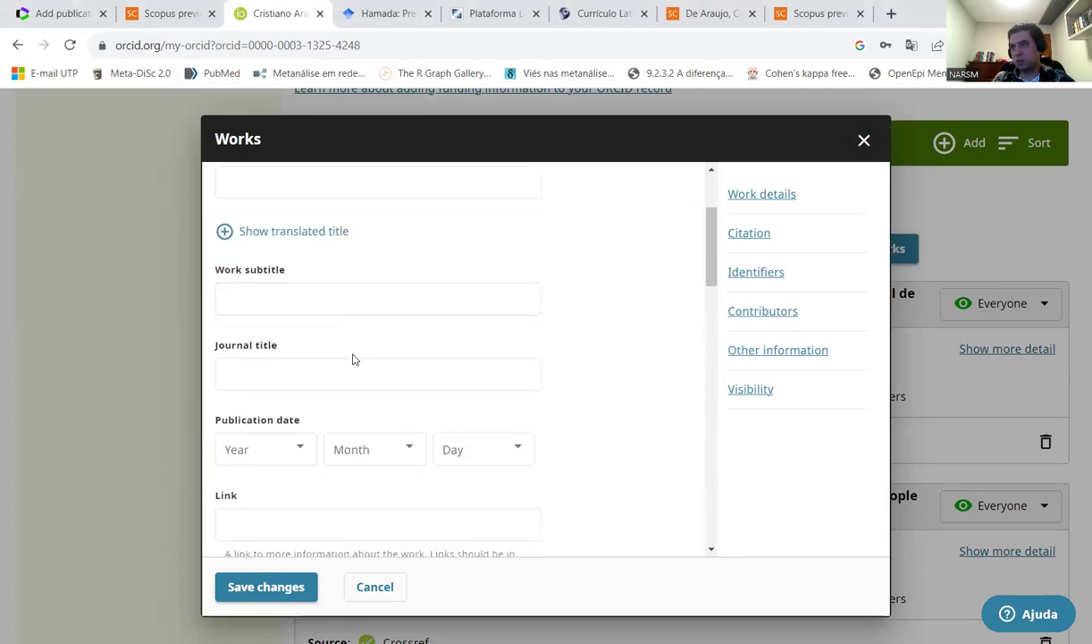
pyautogui.scroll(-1, 331, 369)
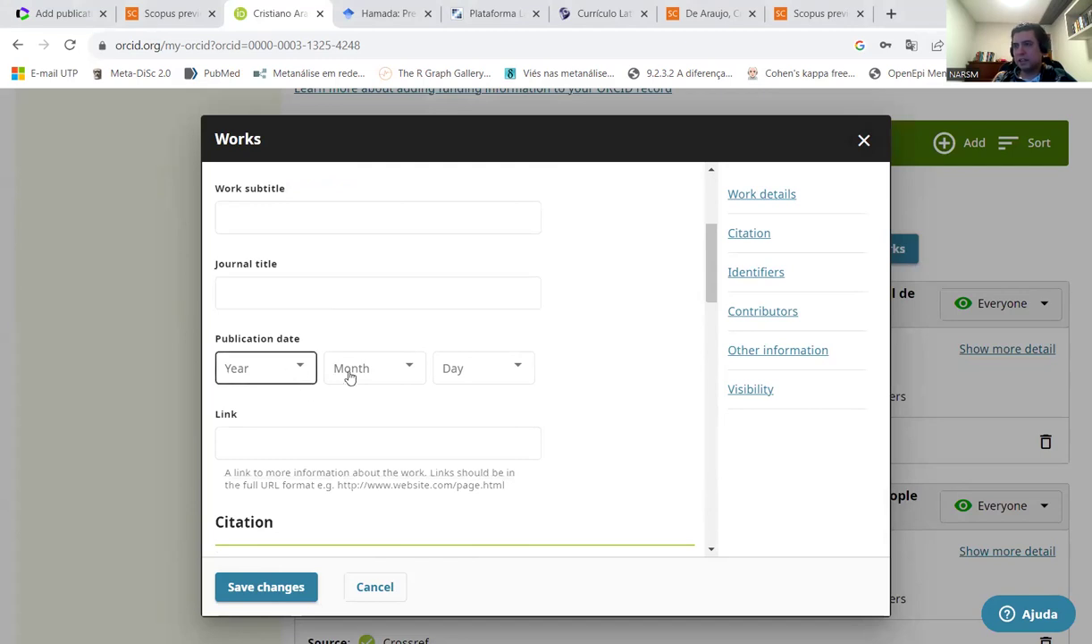
pyautogui.scroll(-4, 486, 419)
pyautogui.scroll(2, 359, 371)
pyautogui.scroll(-9, 347, 383)
pyautogui.scroll(-3, 355, 416)
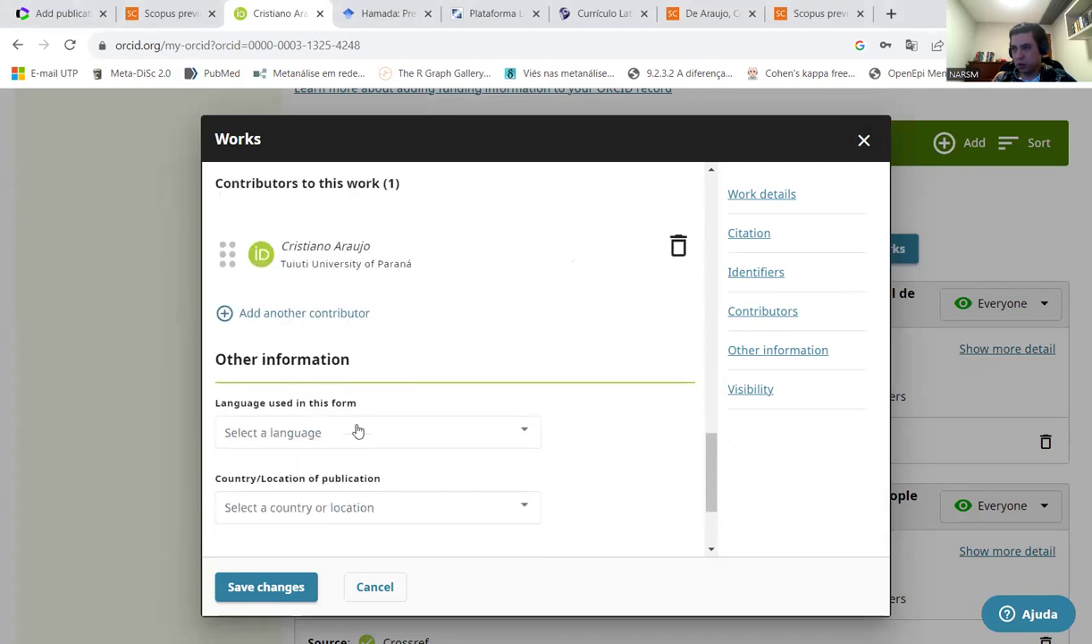
pyautogui.click(863, 142)
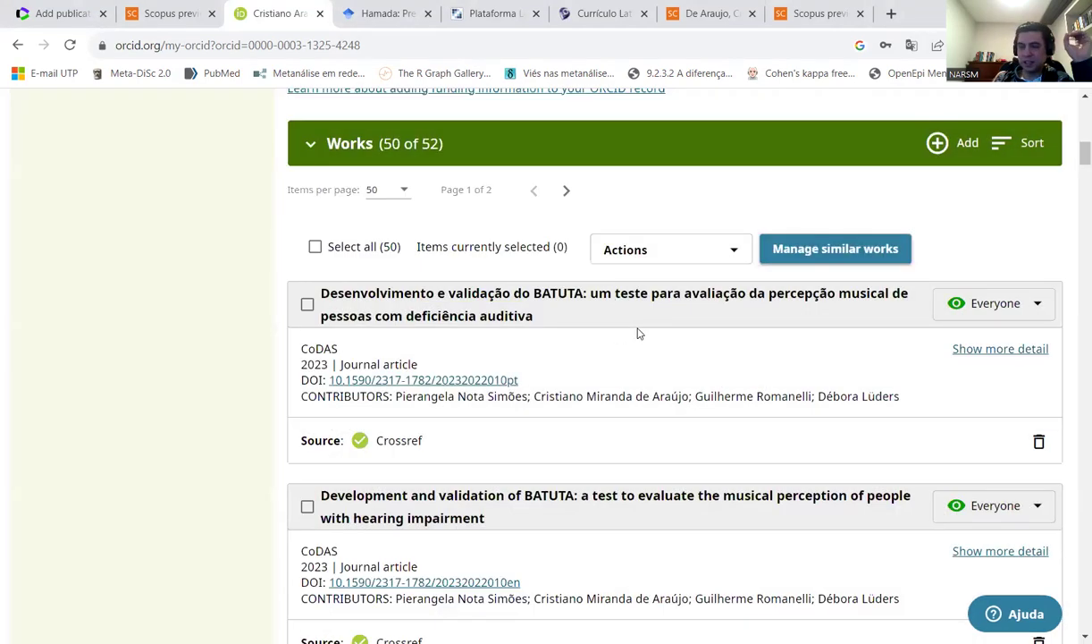